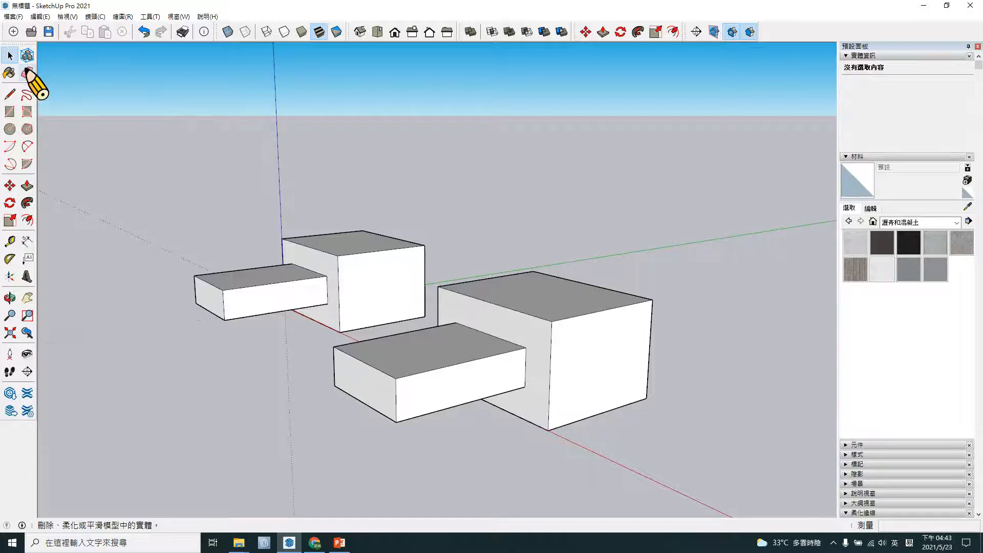
pyautogui.moveTo(383, 286); pyautogui.dragTo(384, 312, button='middle')
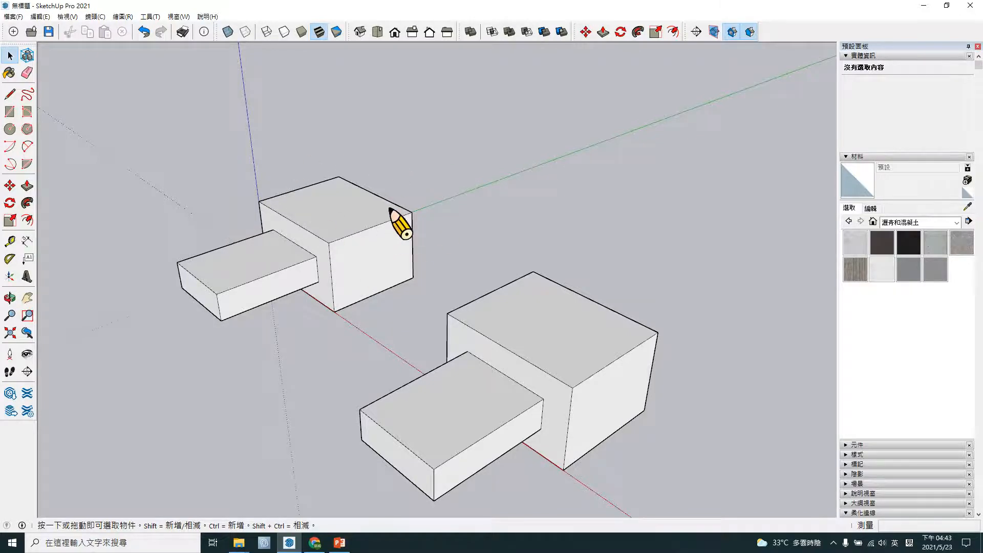
pyautogui.moveTo(427, 325); pyautogui.dragTo(409, 281, button='middle')
pyautogui.scroll(2, 477, 286)
pyautogui.scroll(-2, 476, 286)
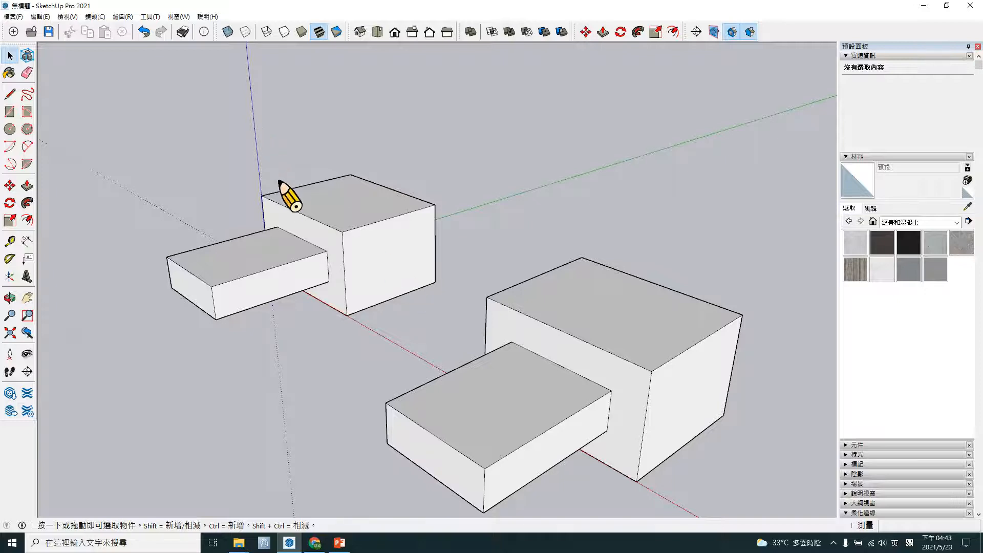
# - Review the installed extensions and the management page in the Extension Manager, and close it
pyautogui.click(179, 17)
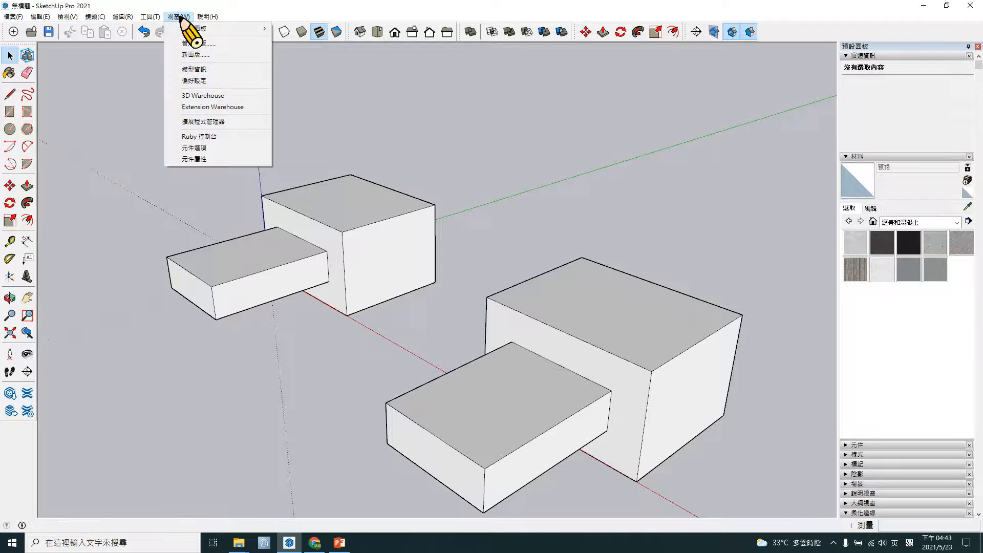
pyautogui.click(224, 123)
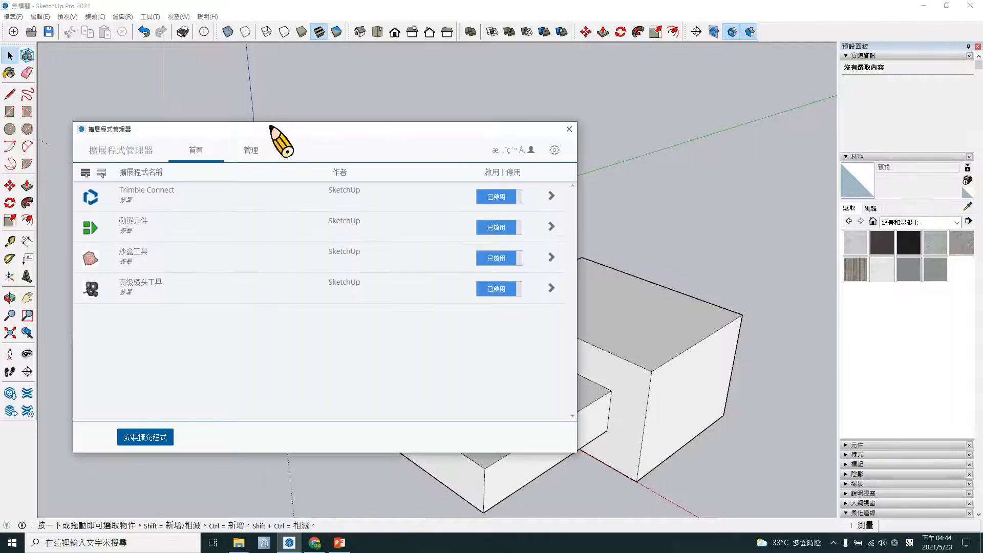
pyautogui.moveTo(409, 133); pyautogui.dragTo(515, 120)
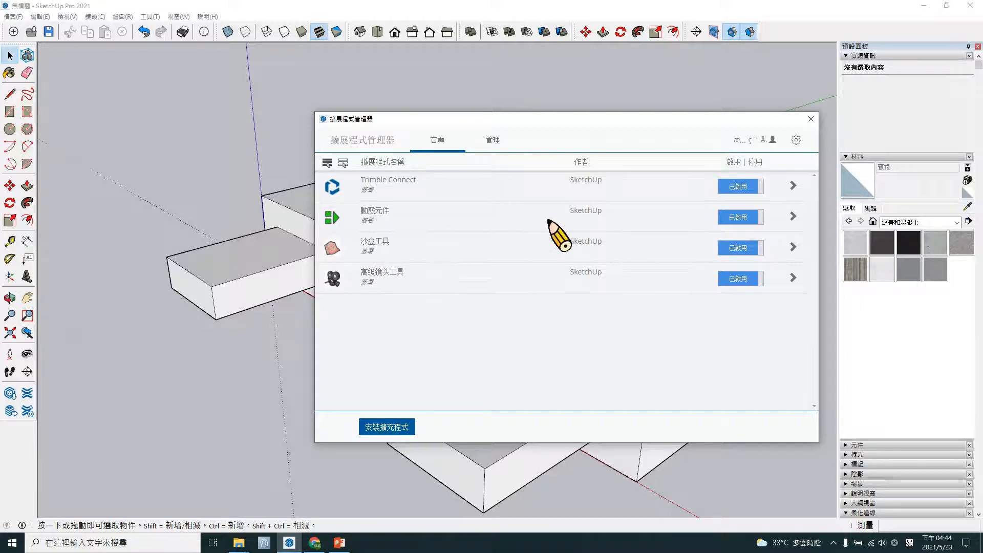
pyautogui.click(492, 144)
pyautogui.click(427, 148)
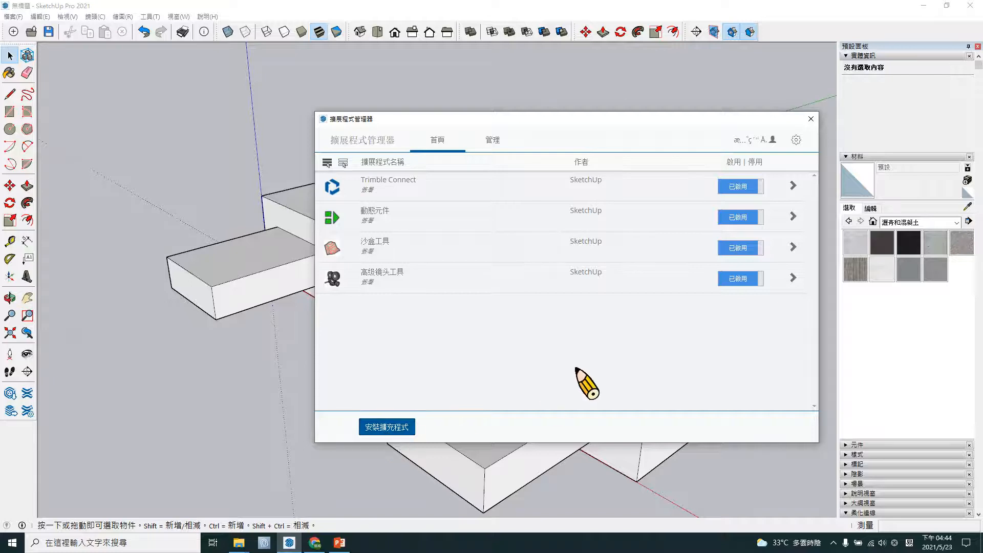
pyautogui.click(810, 119)
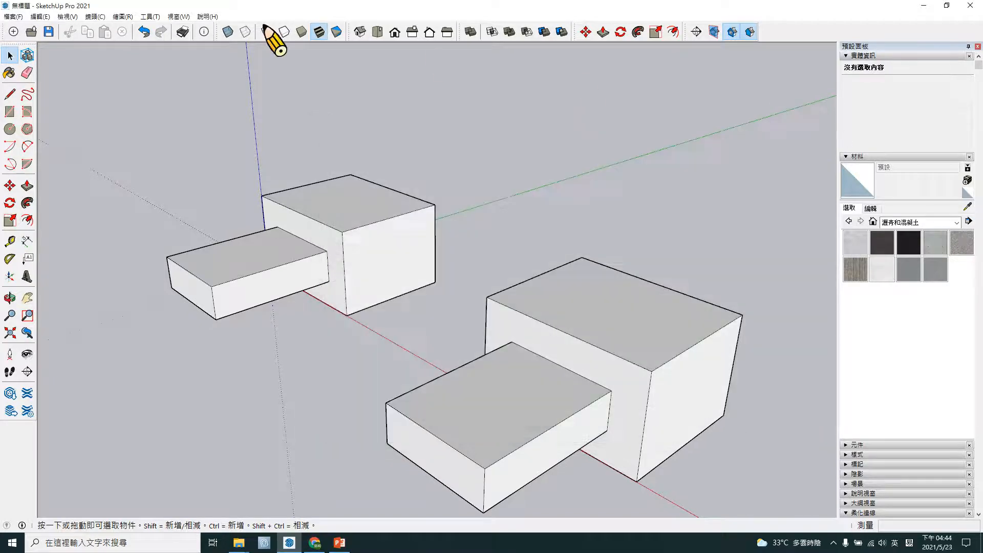
# - Open the Extension Warehouse and place its window over the middle of the model
pyautogui.click(178, 17)
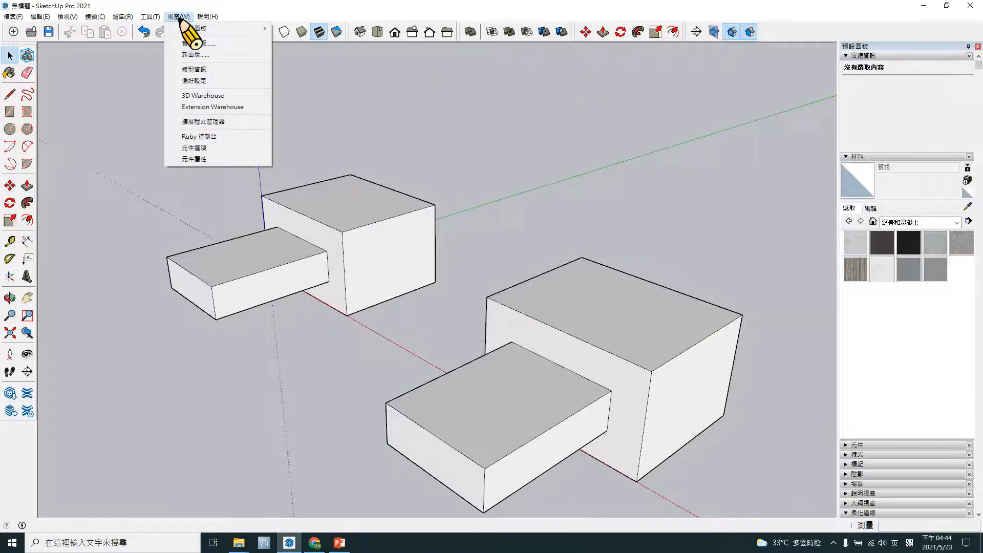
pyautogui.click(223, 107)
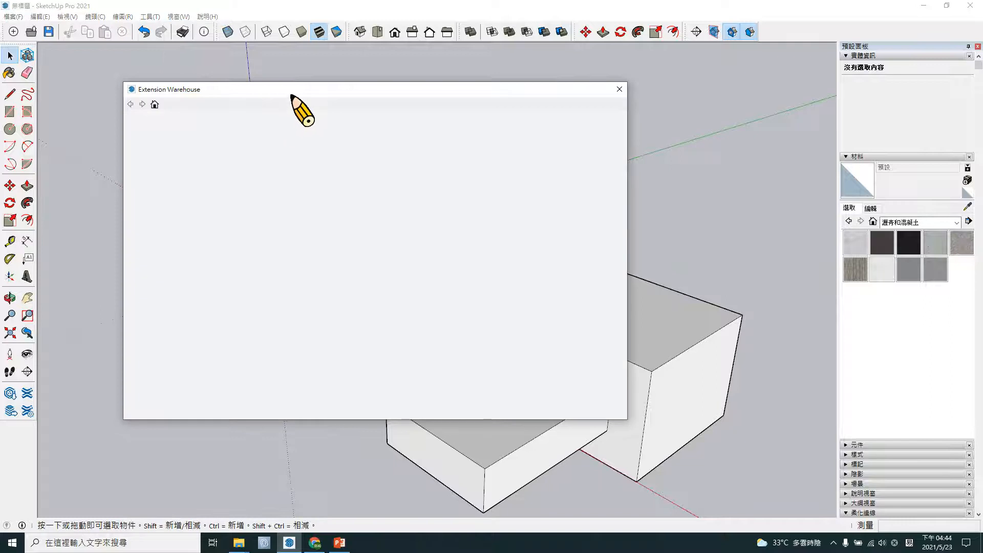
pyautogui.moveTo(295, 93); pyautogui.dragTo(458, 112)
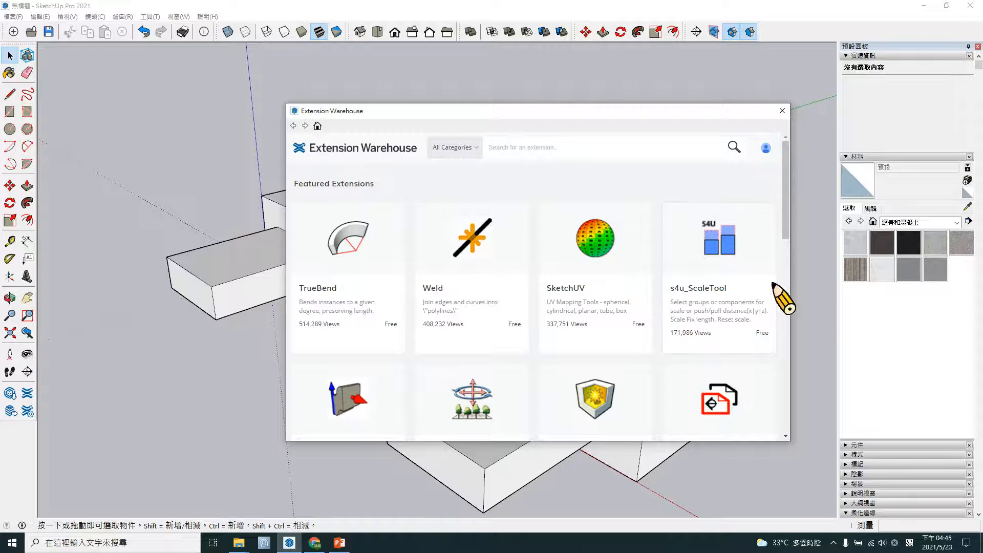
# - Browse the Extension Warehouse home page for featured extensions, top extensions, top developers and the available categories
pyautogui.scroll(-1, 787, 256)
pyautogui.scroll(-7, 789, 287)
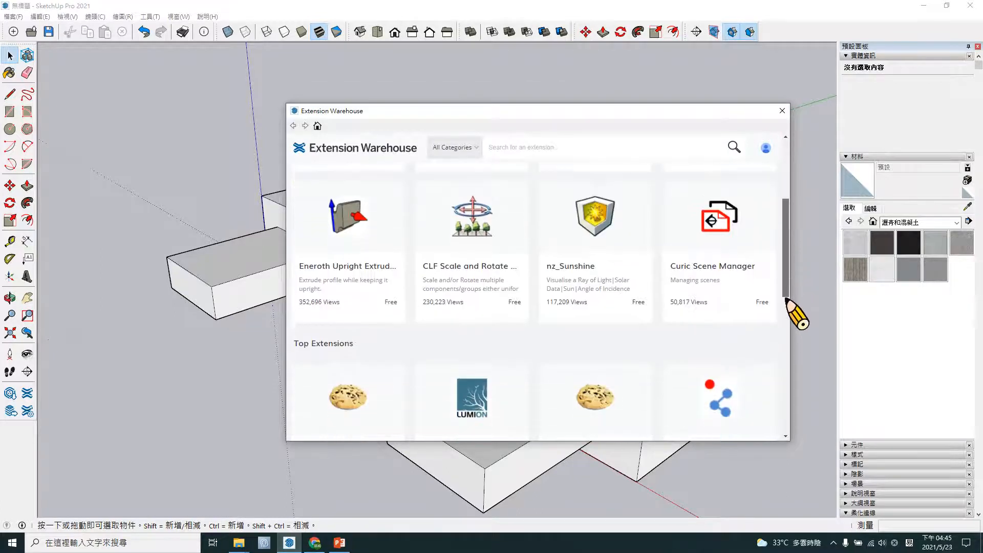
pyautogui.moveTo(784, 354); pyautogui.dragTo(784, 424)
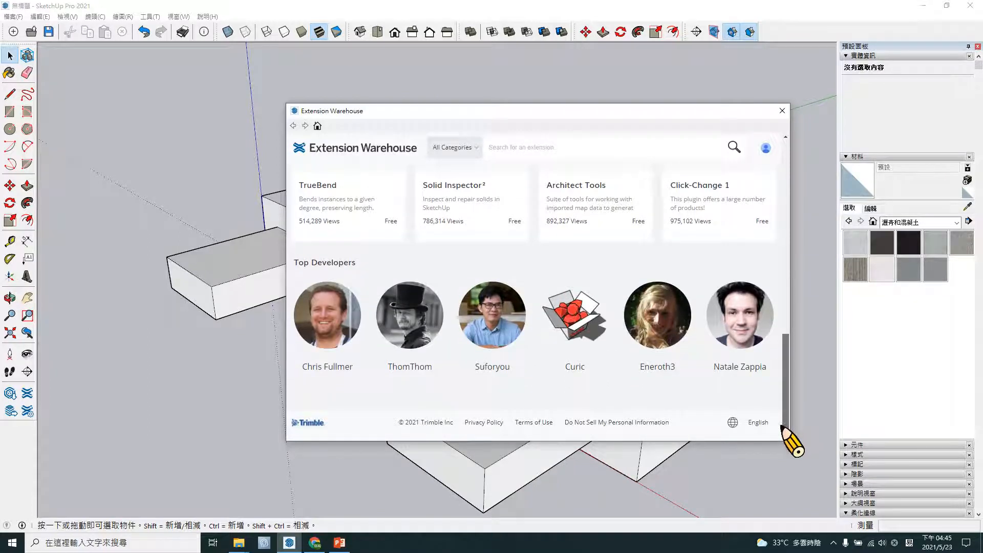
pyautogui.moveTo(782, 426); pyautogui.dragTo(772, 197)
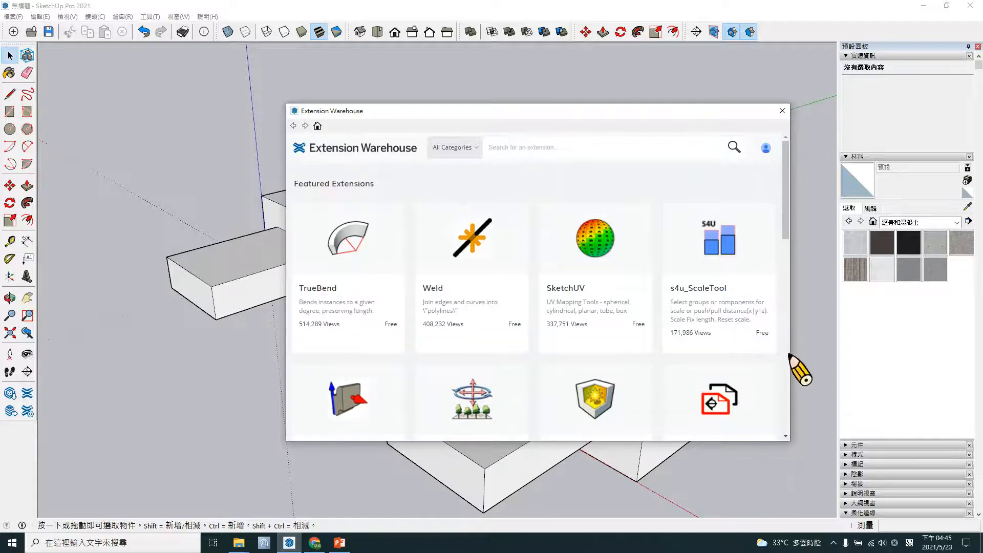
pyautogui.scroll(-5, 788, 354)
pyautogui.scroll(-3, 790, 357)
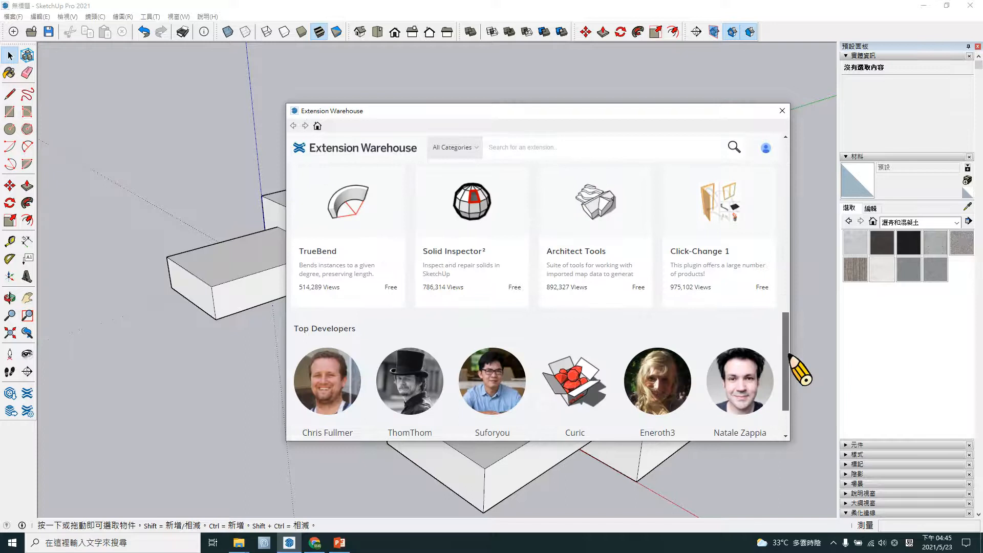
pyautogui.scroll(8, 805, 204)
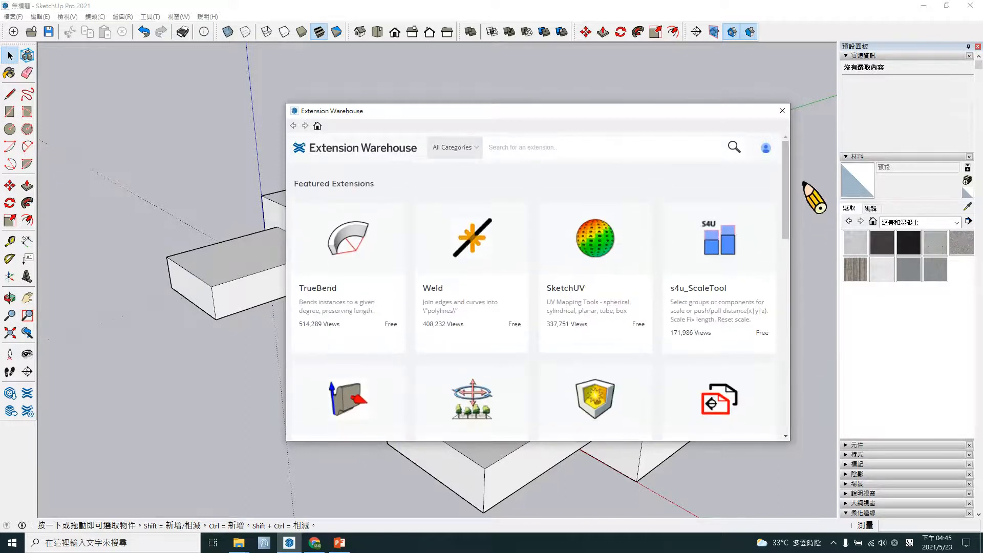
pyautogui.click(460, 149)
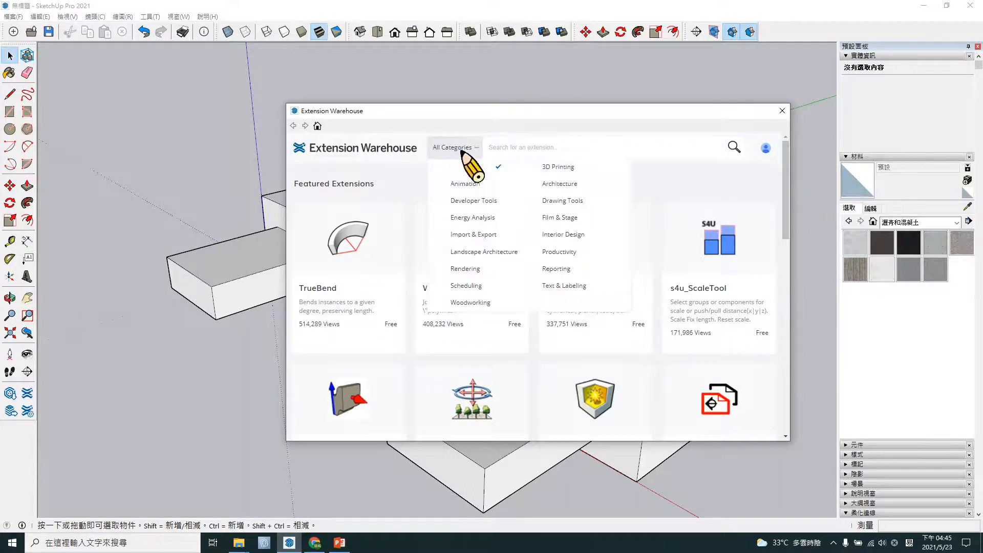
# - Search the Extension Warehouse for "subd" across all categories and look over the result filters
pyautogui.click(519, 152)
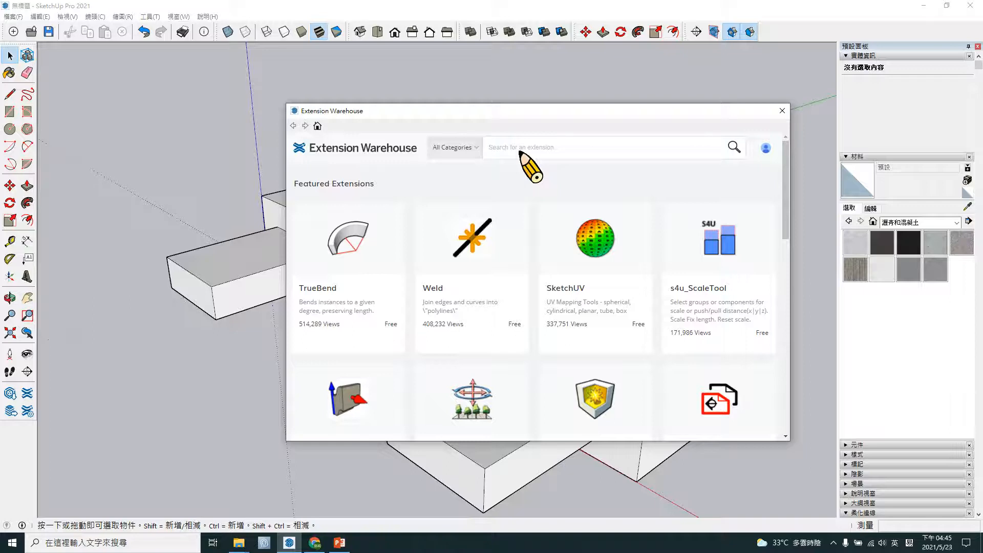
pyautogui.write('d')
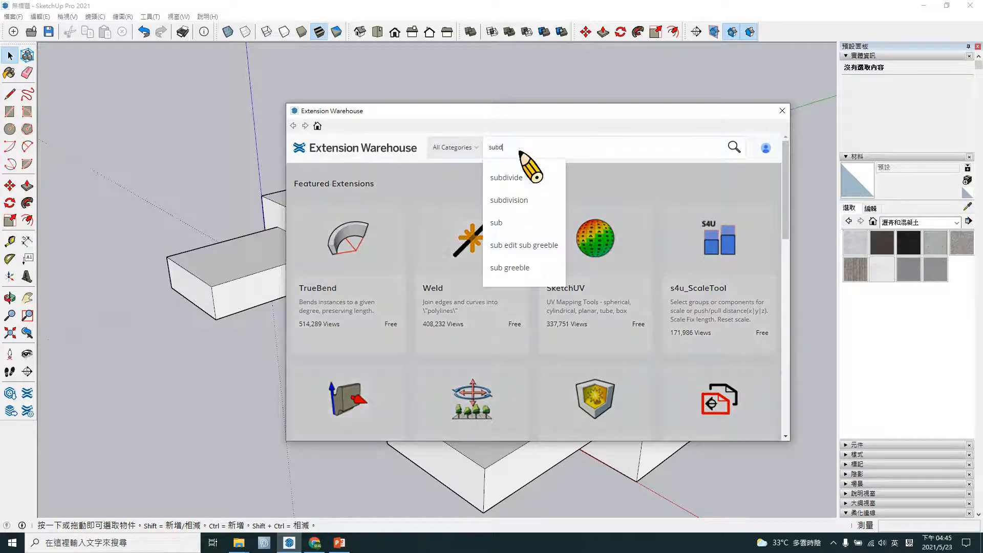
pyautogui.press('Return')
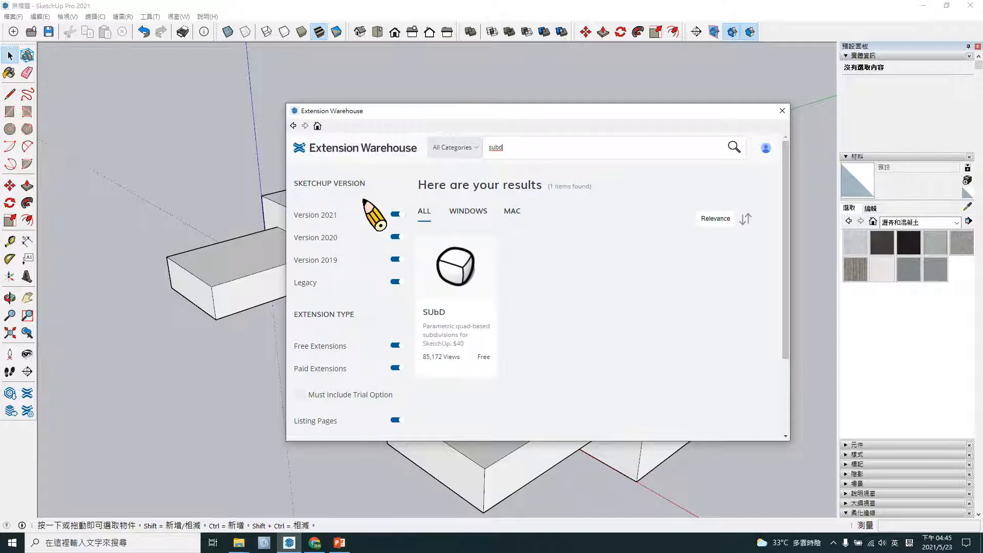
pyautogui.scroll(-2, 382, 320)
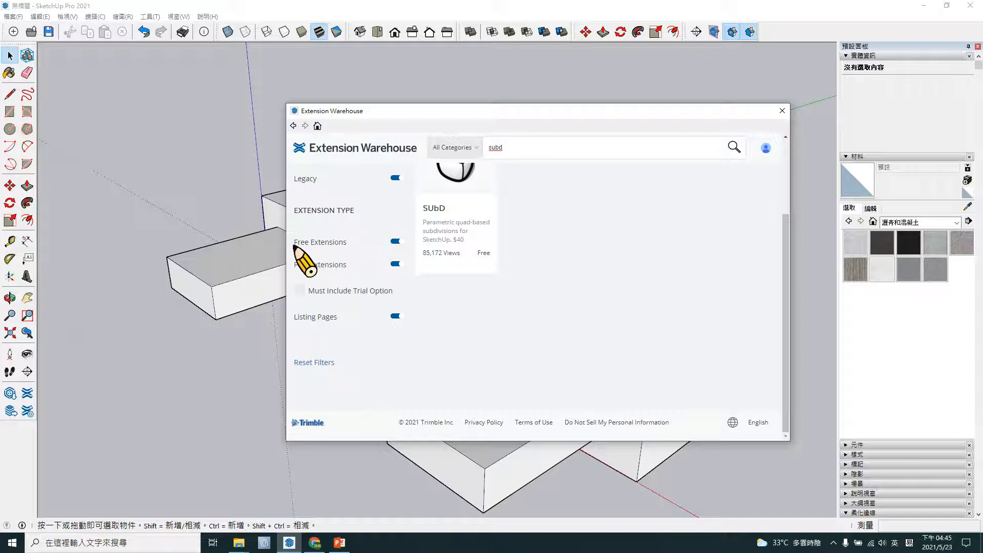
pyautogui.scroll(2, 527, 286)
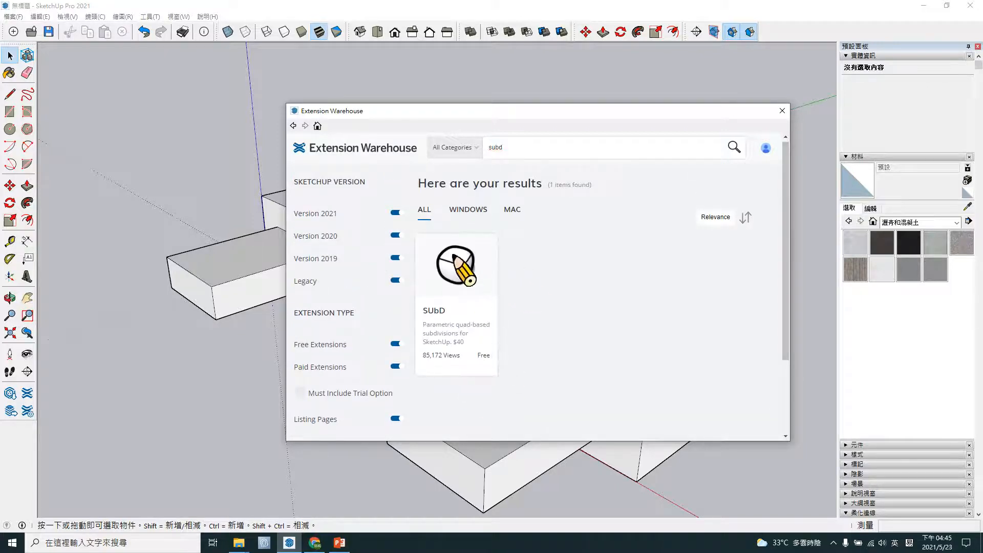
# - Open the SUbD extension's page and check its version, release date and compatibility down to the install option
pyautogui.click(455, 264)
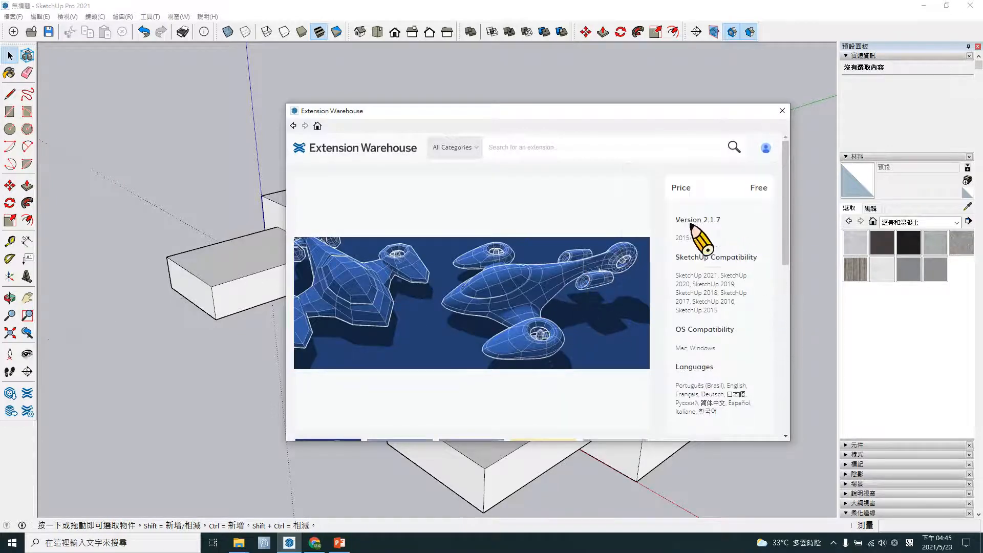
pyautogui.moveTo(677, 217); pyautogui.dragTo(743, 242)
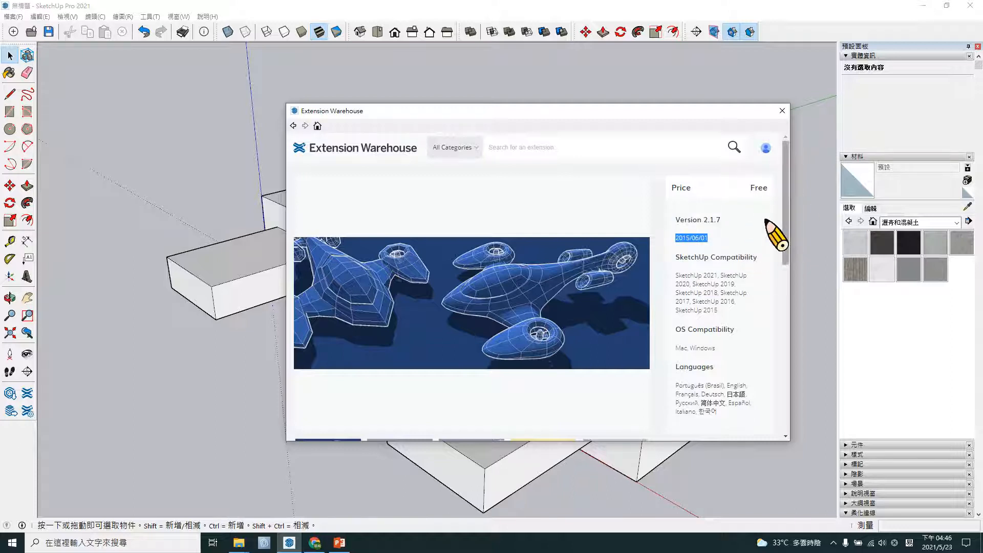
pyautogui.moveTo(785, 222); pyautogui.dragTo(780, 306)
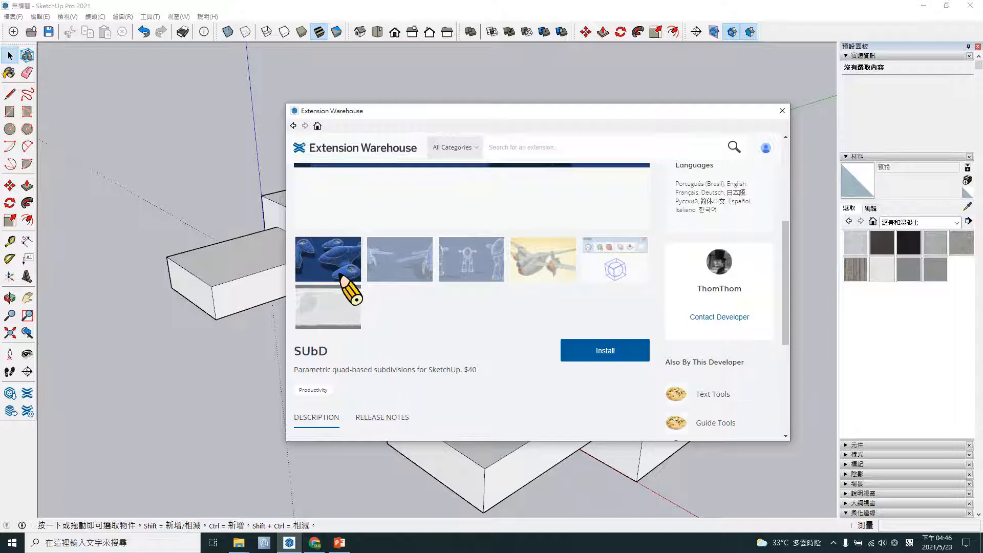
# - Install the SUbD extension, allowing its file system access, and close the Extension Warehouse
pyautogui.click(625, 355)
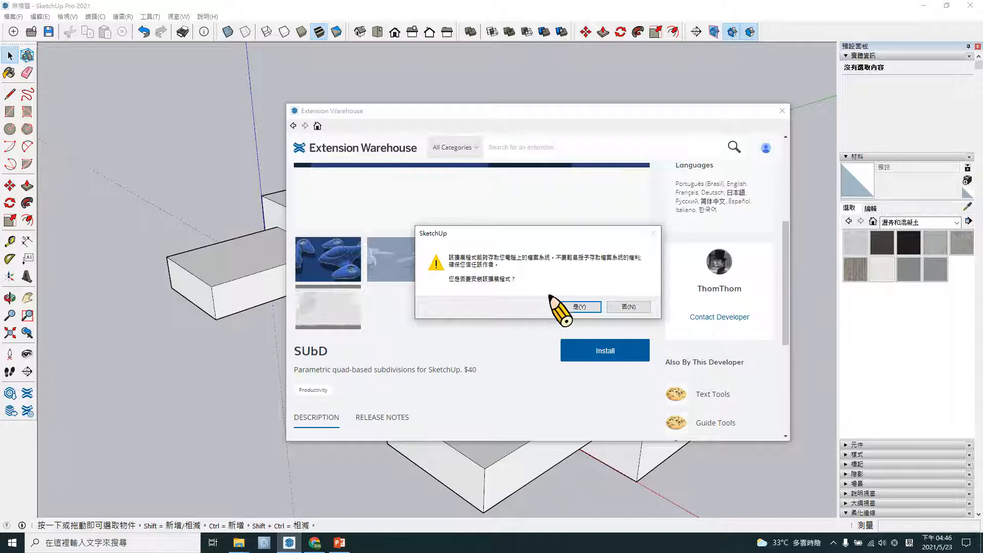
pyautogui.click(581, 306)
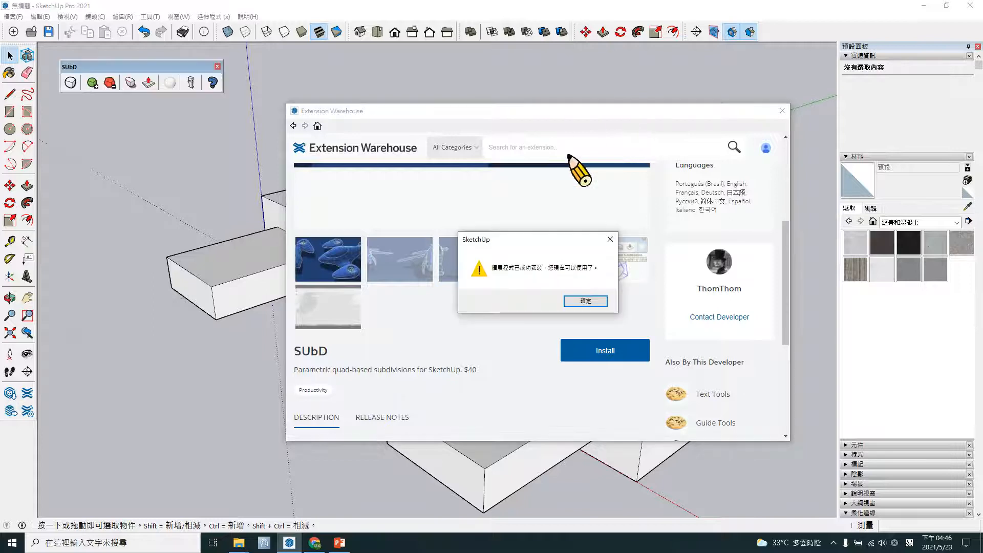
pyautogui.click(580, 303)
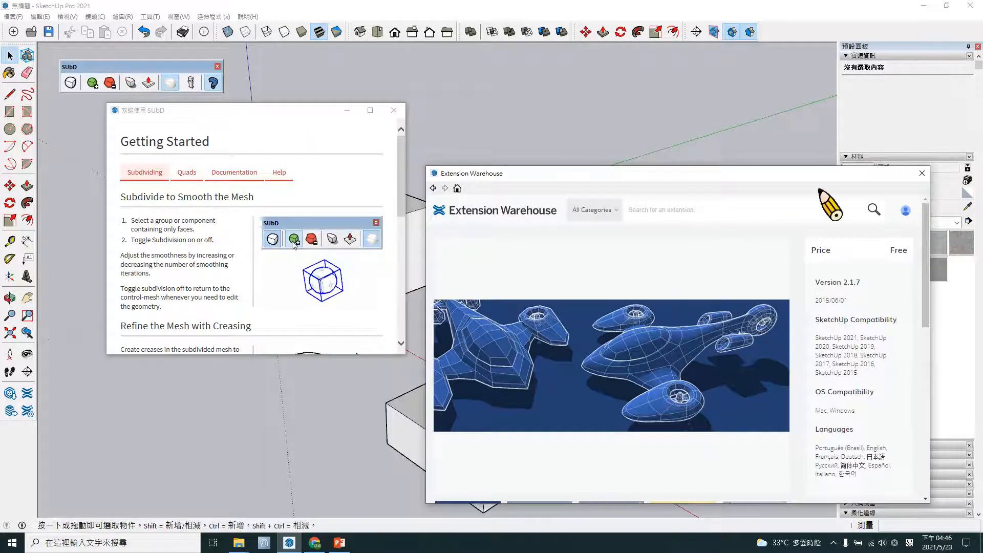
pyautogui.click(921, 174)
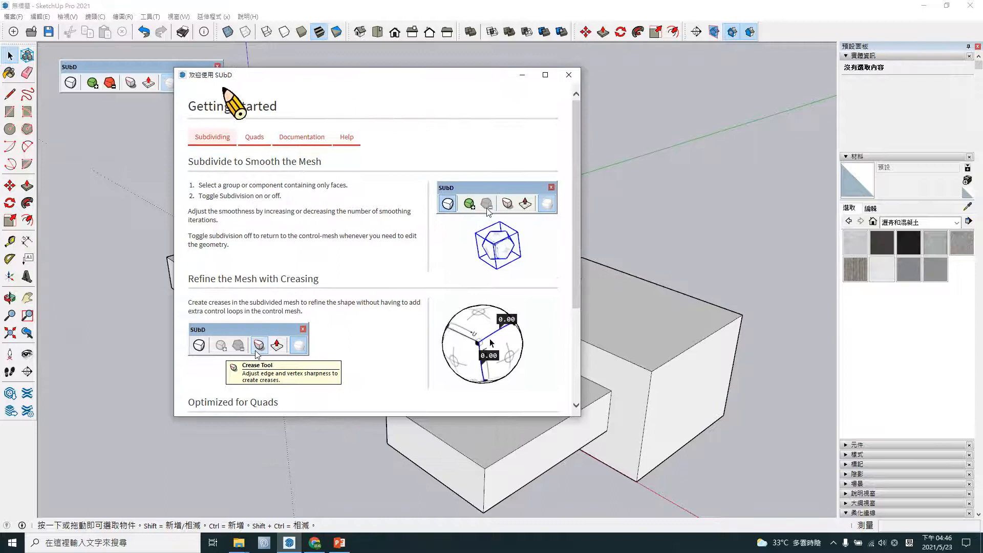
# - Read through the SUbD Getting Started guide on subdividing, creasing and quads, and close it
pyautogui.scroll(-3, 386, 125)
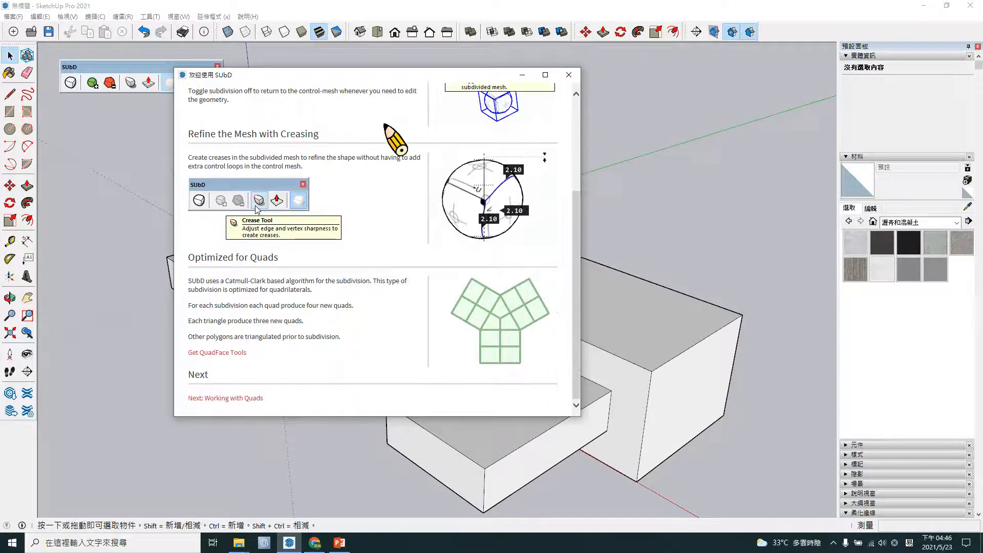
pyautogui.scroll(3, 539, 209)
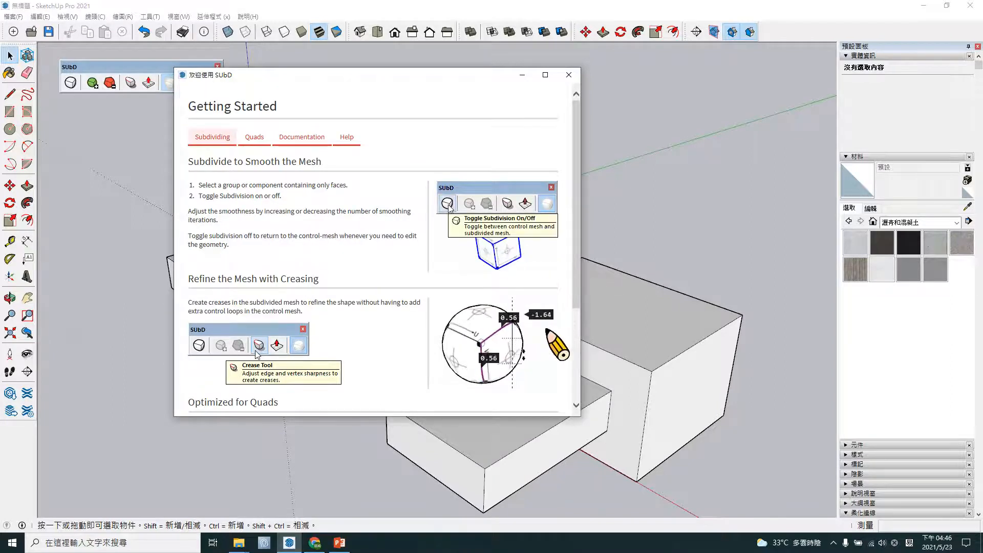
pyautogui.scroll(-3, 524, 255)
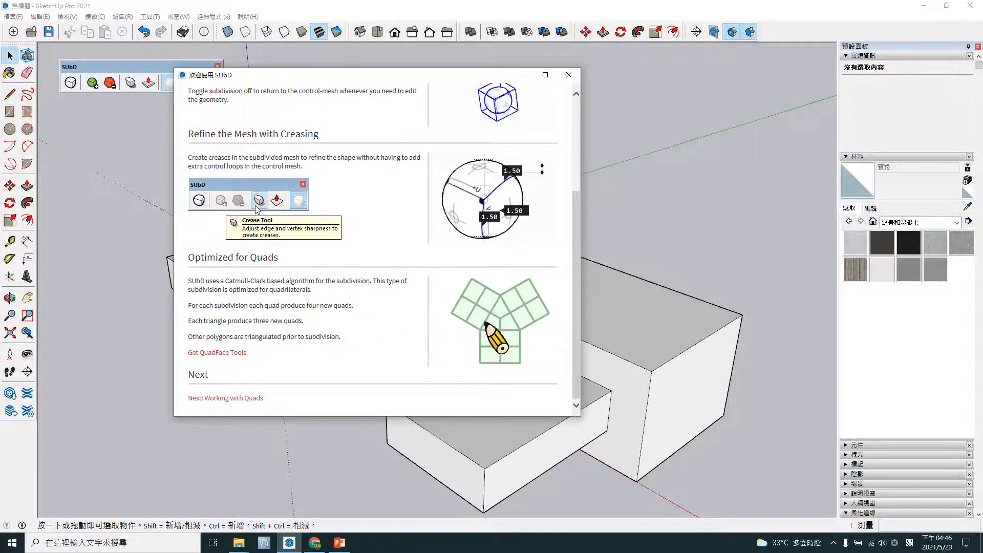
pyautogui.click(568, 75)
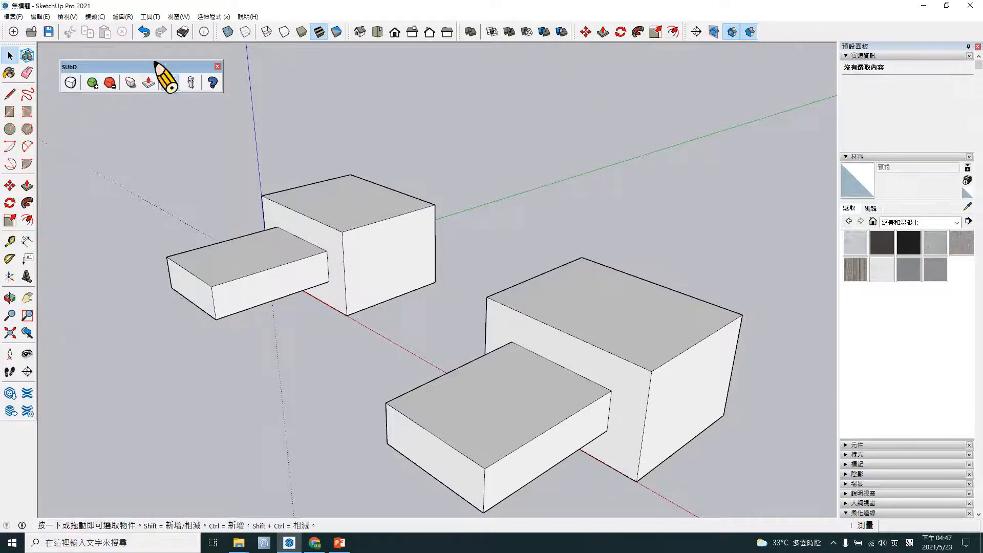
# - Move the SUbD toolbar slightly higher and, after comparing the two box groups, select the one at the origin
pyautogui.moveTo(155, 63); pyautogui.dragTo(151, 53)
pyautogui.moveTo(139, 146); pyautogui.dragTo(333, 305)
pyautogui.click(379, 267)
pyautogui.click(568, 316)
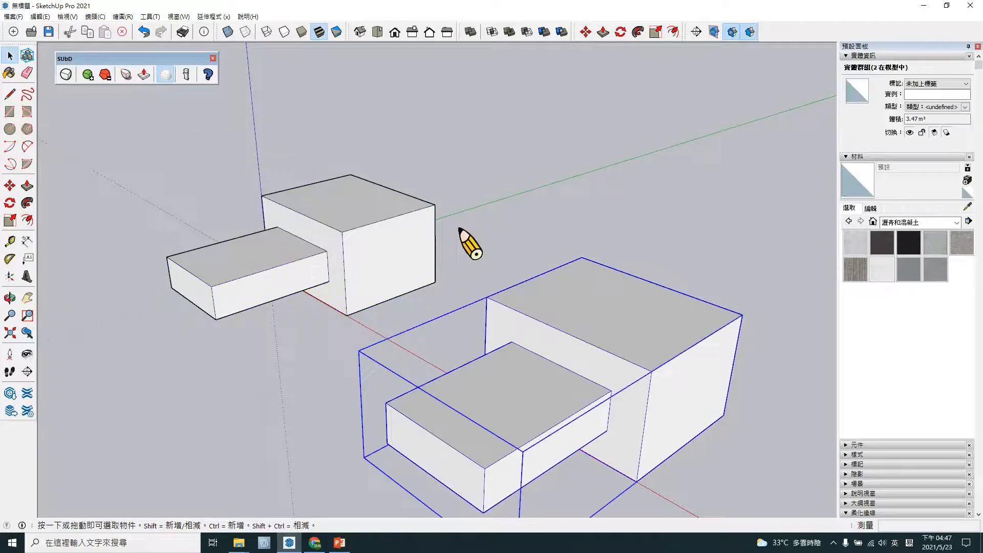
pyautogui.click(454, 213)
pyautogui.click(384, 244)
pyautogui.click(528, 320)
pyautogui.click(396, 281)
pyautogui.click(618, 334)
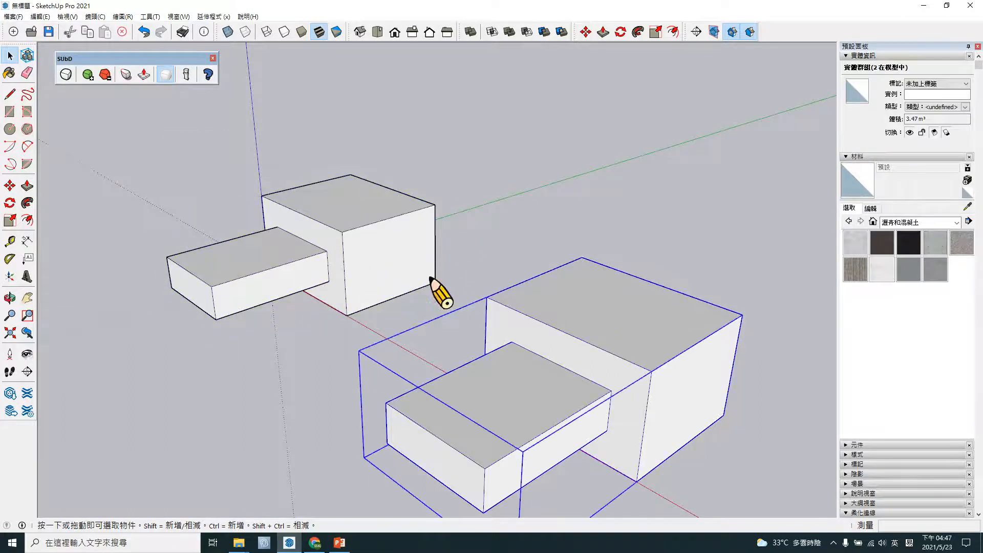
pyautogui.click(430, 279)
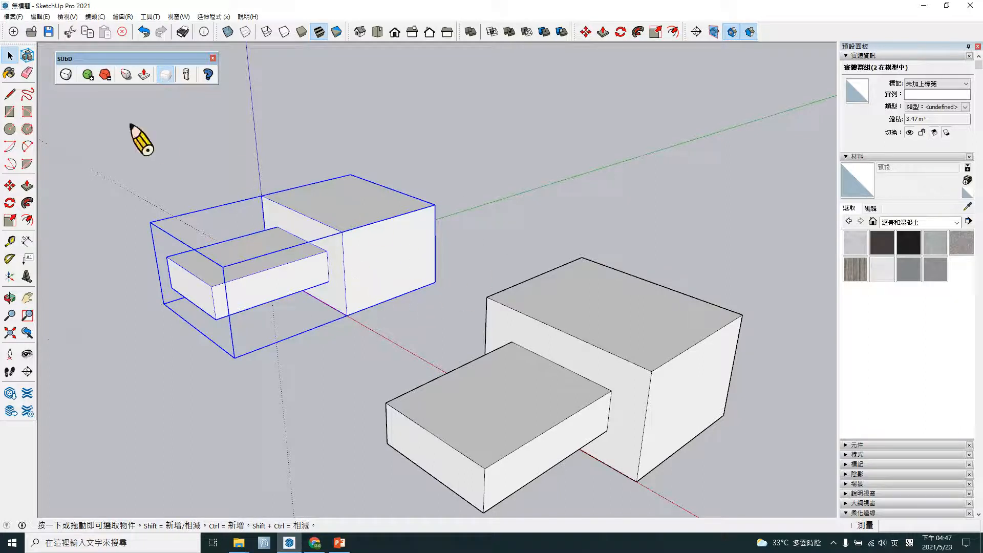
# - Turn on SUbD subdivision for the box group at the origin and examine the resulting shape
pyautogui.click(215, 151)
pyautogui.click(331, 214)
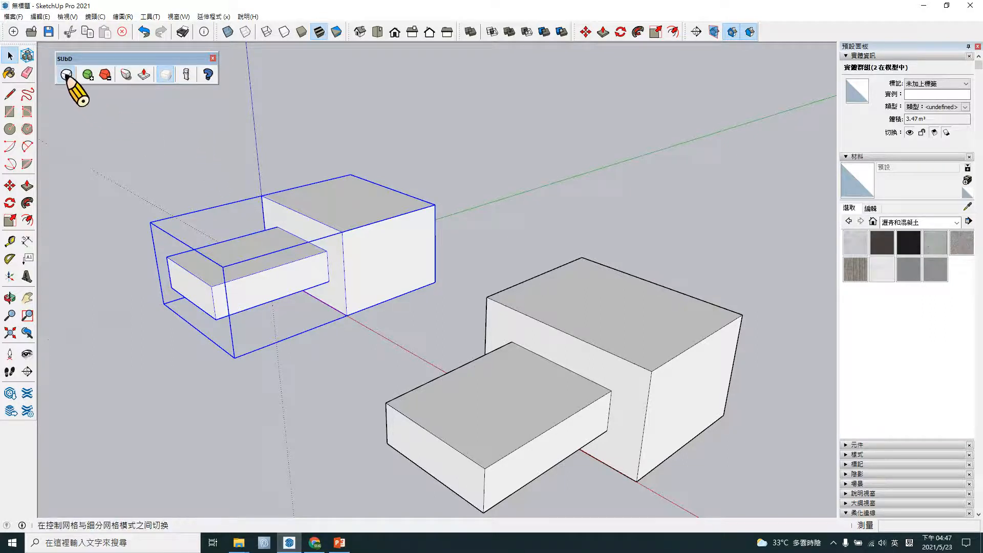
pyautogui.click(66, 75)
pyautogui.moveTo(349, 259); pyautogui.dragTo(448, 303, button='middle')
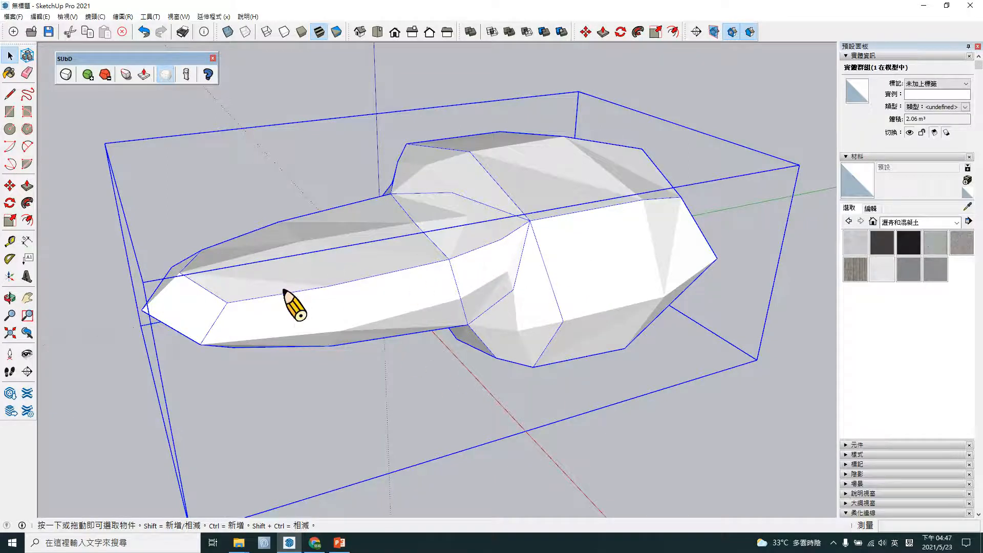
pyautogui.moveTo(266, 310); pyautogui.dragTo(245, 212, button='middle')
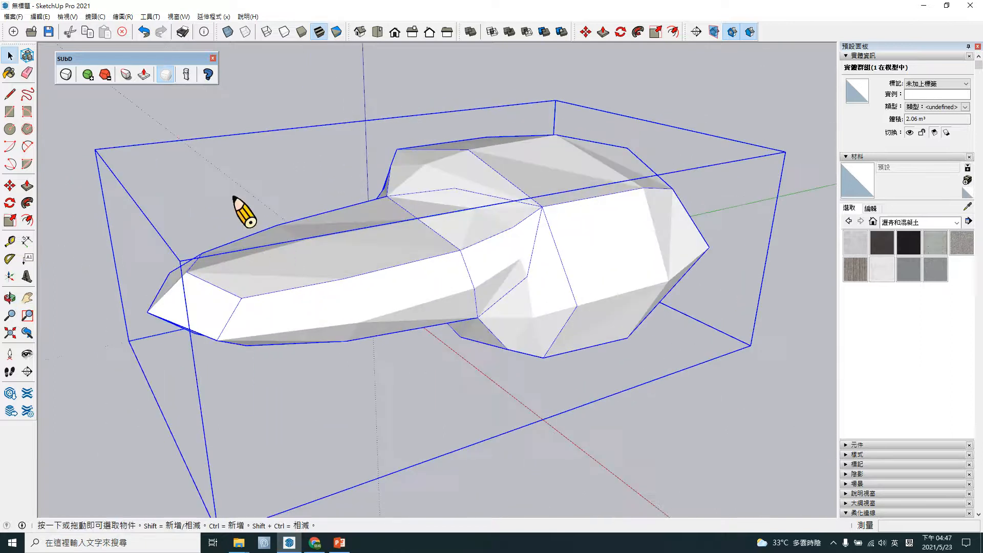
# - Turn subdivision off for the box group and examine the face edges around its smaller box from several sides
pyautogui.click(65, 74)
pyautogui.scroll(-4, 409, 266)
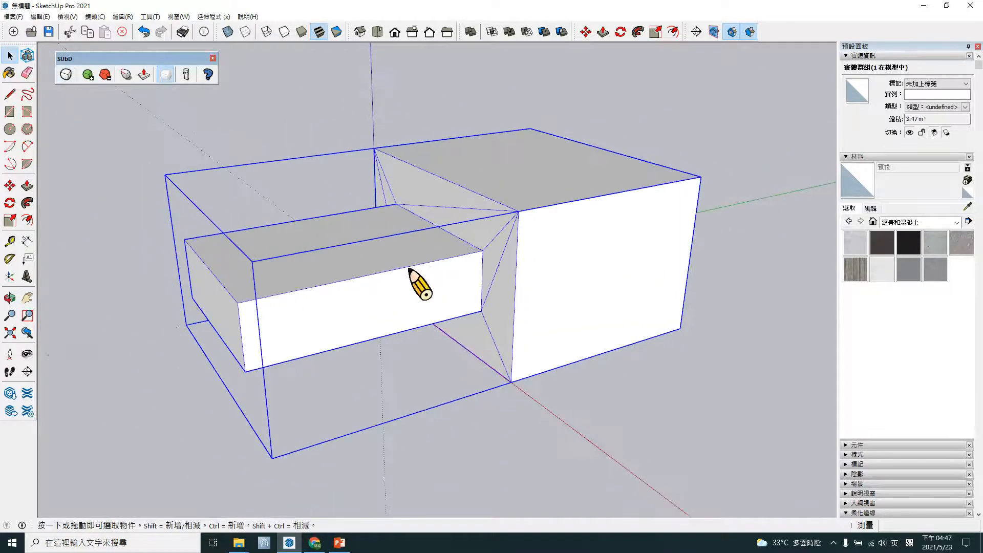
pyautogui.moveTo(371, 309); pyautogui.dragTo(649, 275, button='middle')
pyautogui.scroll(3, 327, 308)
pyautogui.moveTo(328, 307); pyautogui.dragTo(571, 285, button='middle')
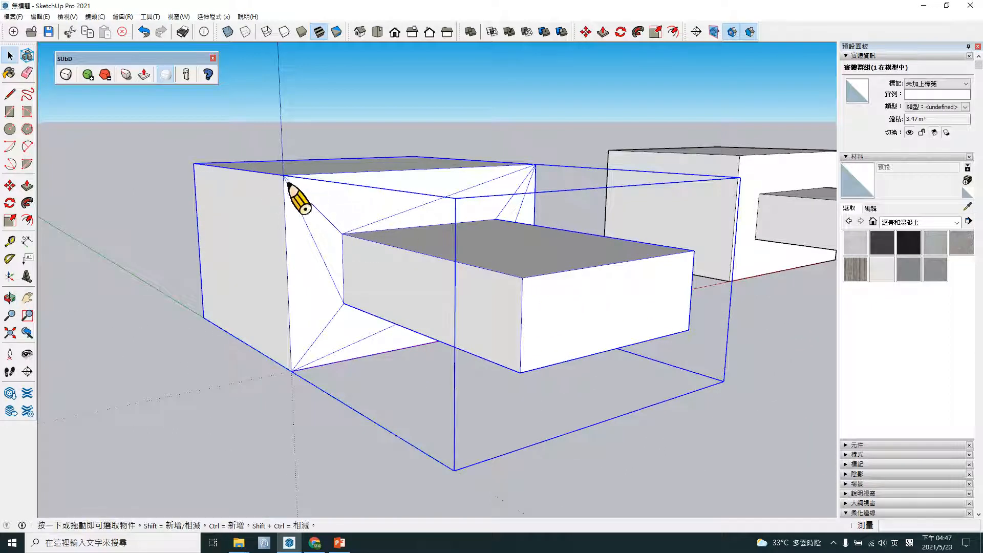
pyautogui.moveTo(396, 320)
pyautogui.mouseDown(button='middle')
pyautogui.moveTo(439, 318)
pyautogui.moveTo(454, 209)
pyautogui.mouseUp(button='middle')
pyautogui.moveTo(537, 290)
pyautogui.mouseDown(button='middle')
pyautogui.moveTo(455, 235)
pyautogui.moveTo(592, 296)
pyautogui.moveTo(643, 297)
pyautogui.mouseUp(button='middle')
pyautogui.click(671, 221)
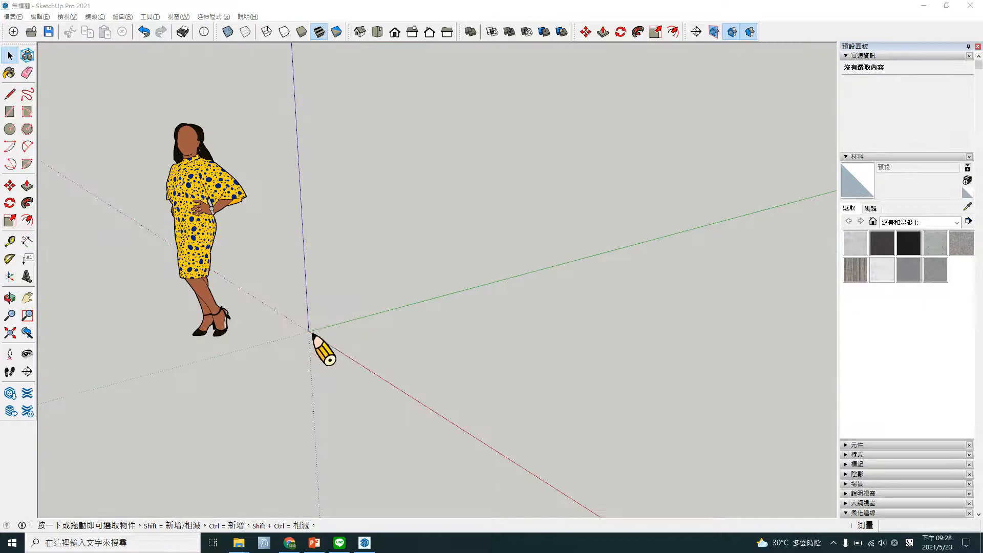
# - In the new model, draw a 50 × 50 cm square on the ground starting at the origin
pyautogui.moveTo(334, 347); pyautogui.dragTo(361, 344, button='middle')
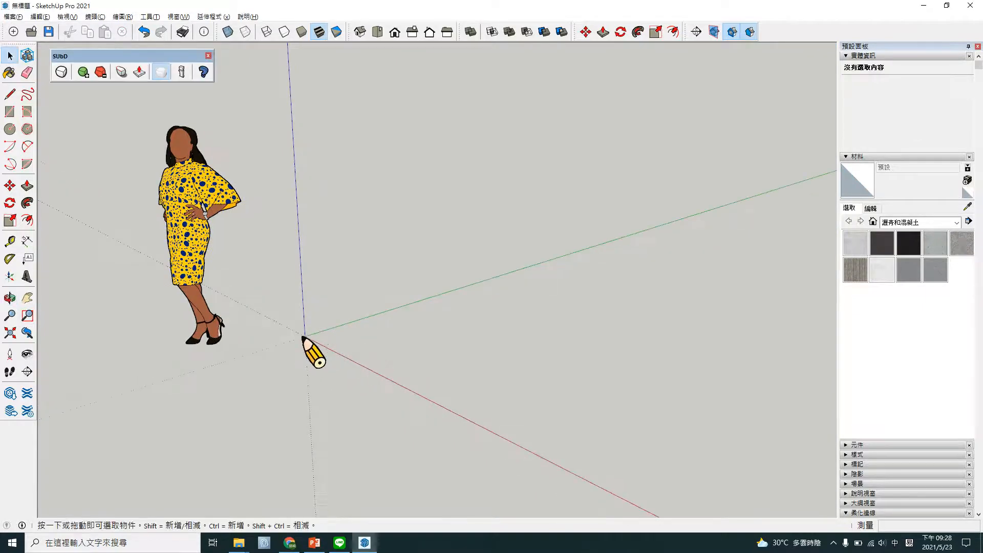
pyautogui.press('shift')
pyautogui.press('r')
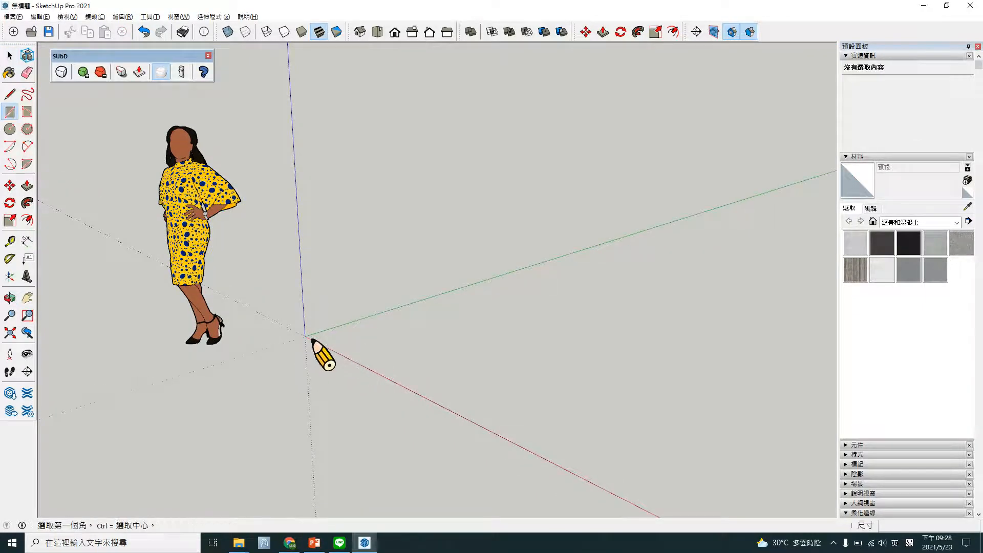
pyautogui.click(305, 337)
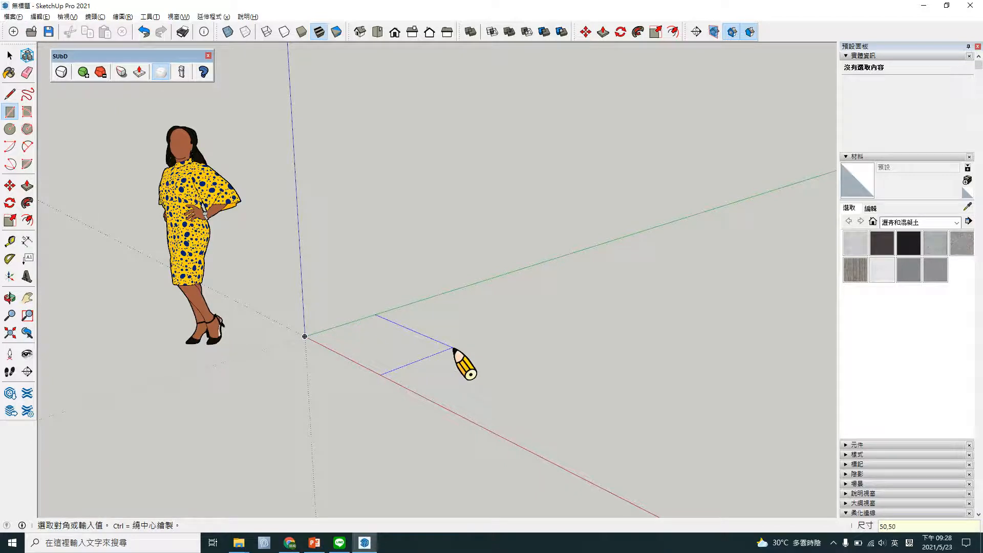
pyautogui.press('Return')
pyautogui.press('space')
# - Push/Pull the square face up 50 cm to form a cube
pyautogui.press('p')
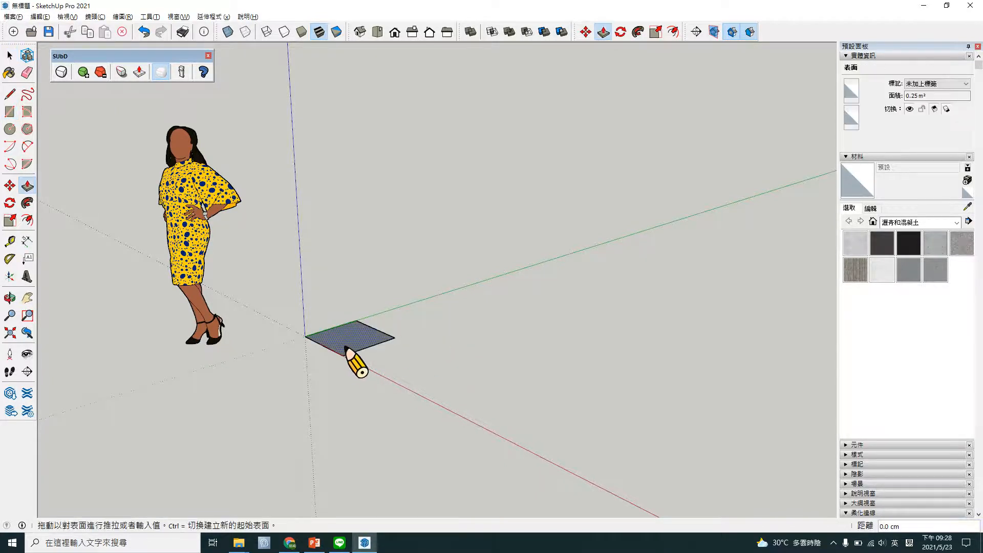
pyautogui.click(347, 349)
pyautogui.write('50')
pyautogui.press('Return')
pyautogui.keyDown('shift'); pyautogui.moveTo(340, 328); pyautogui.dragTo(478, 285, button='middle'); pyautogui.keyUp('shift')
# - Select all of the cube's connected geometry and make it a group
pyautogui.press('space')
pyautogui.tripleClick(474, 311)
pyautogui.scroll(3, 453, 290)
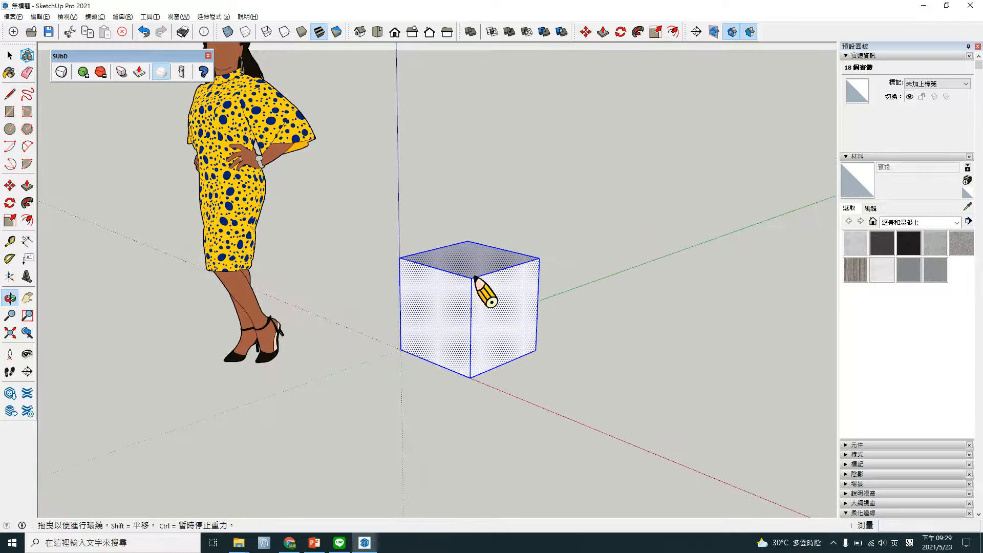
pyautogui.rightClick(494, 316)
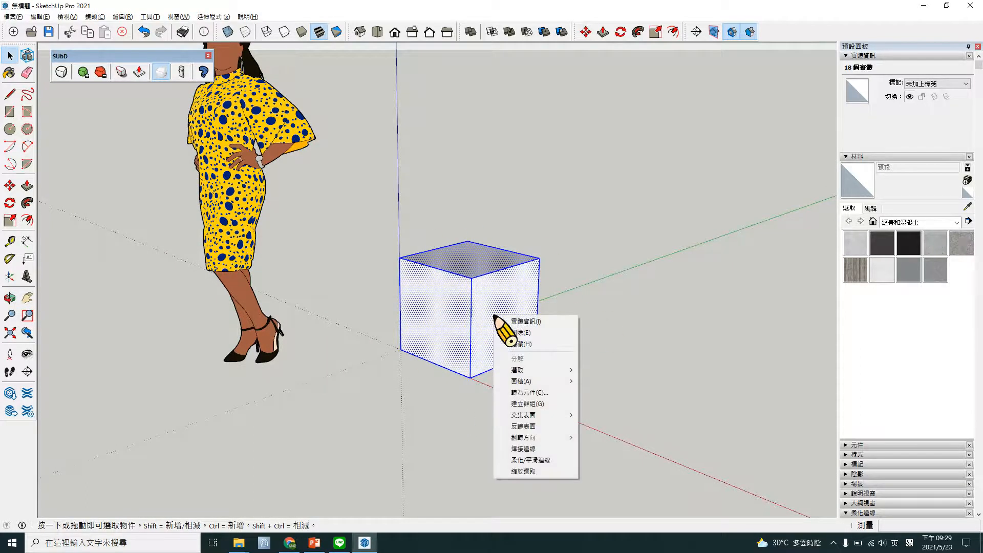
pyautogui.click(527, 403)
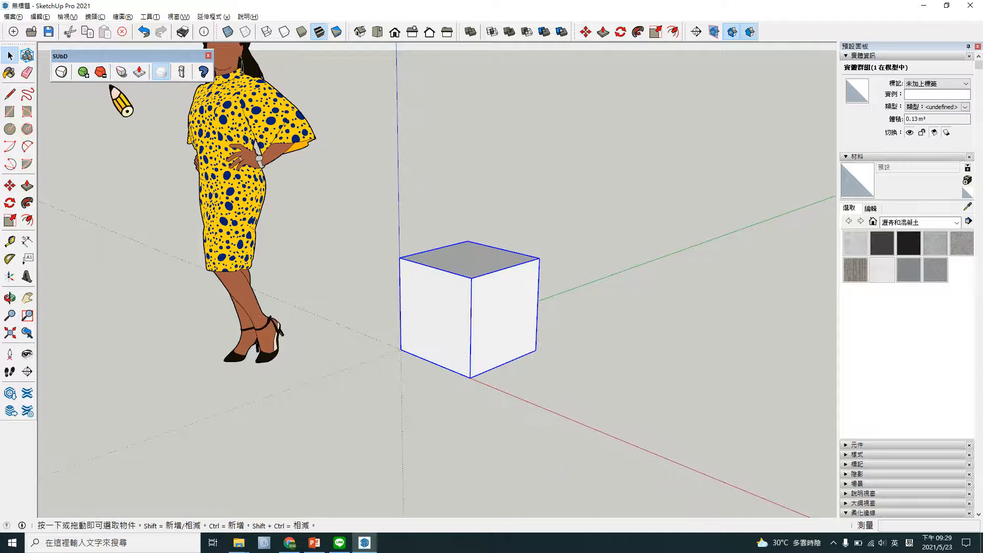
# - Turn on SUbD subdivision for the cube group and inspect the rounded shape
pyautogui.click(62, 72)
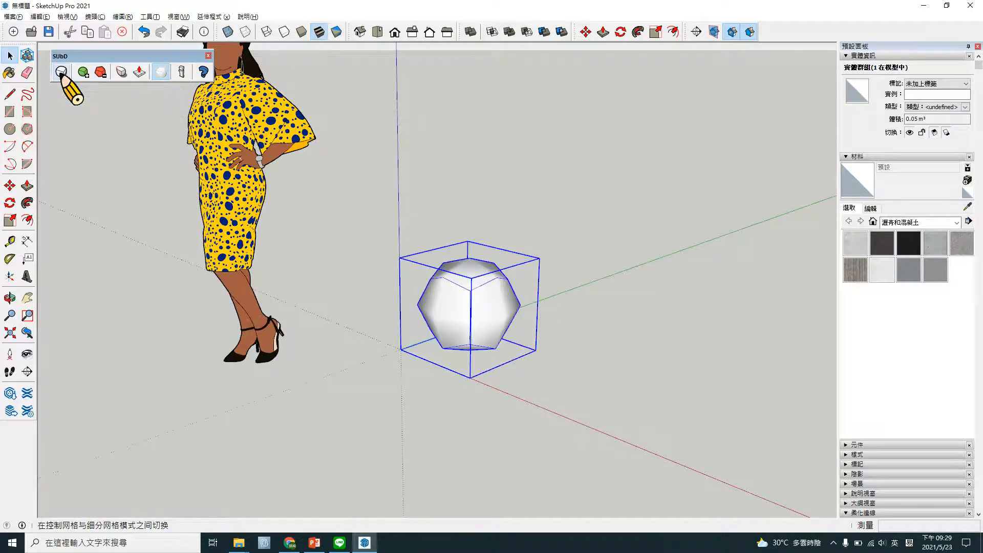
pyautogui.scroll(3, 491, 326)
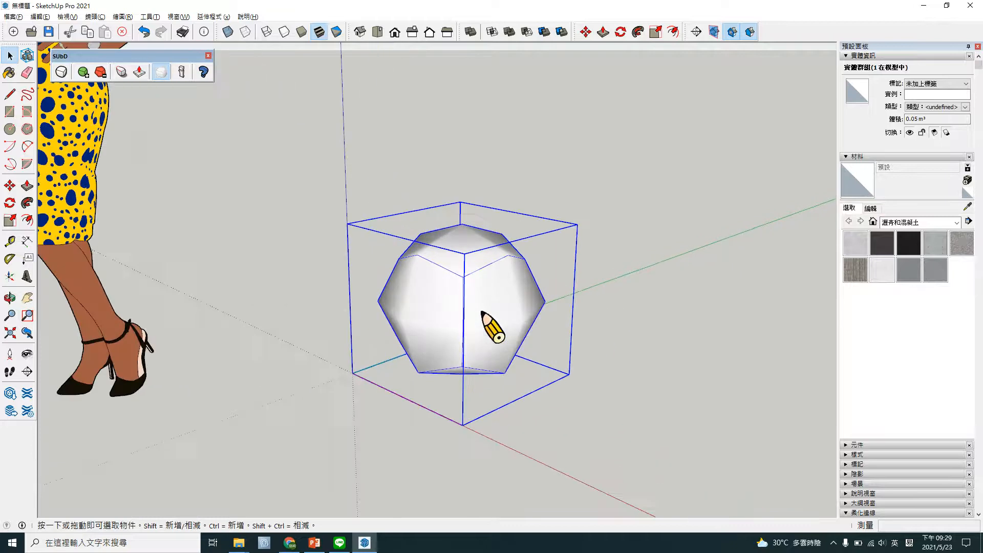
pyautogui.scroll(3, 504, 322)
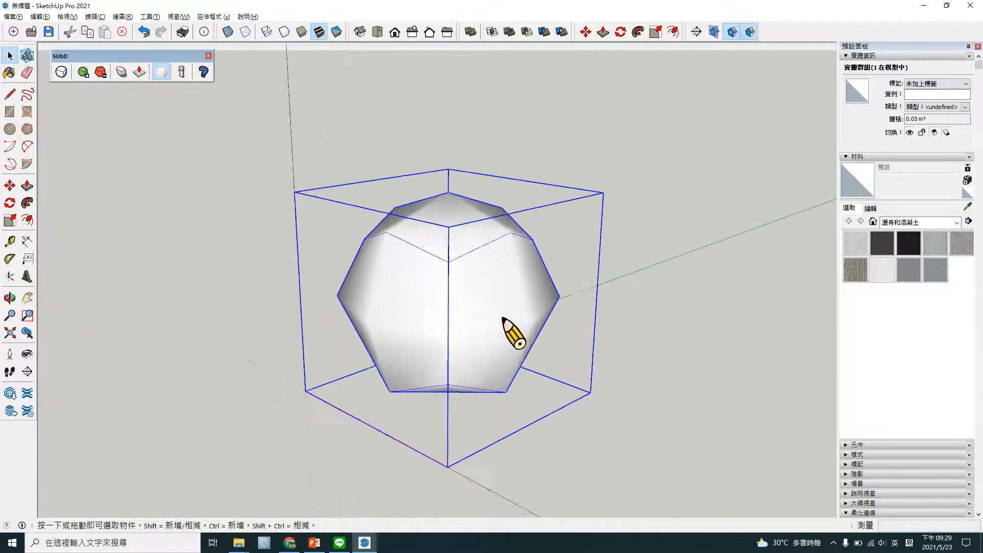
pyautogui.scroll(-2, 504, 320)
pyautogui.moveTo(503, 321); pyautogui.dragTo(441, 331, button='middle')
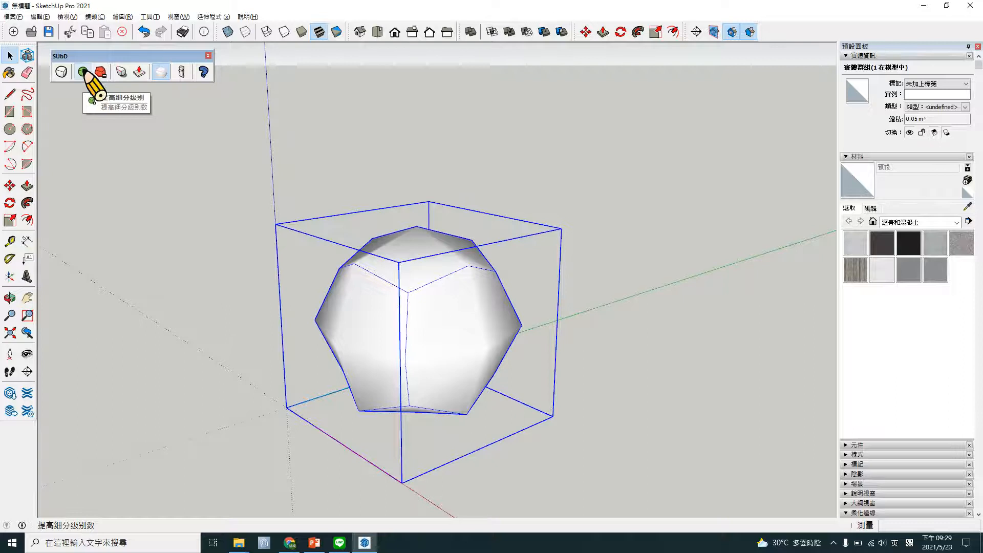
# - Increase the cube group's subdivision by three levels and inspect the smoothed surface
pyautogui.click(84, 73)
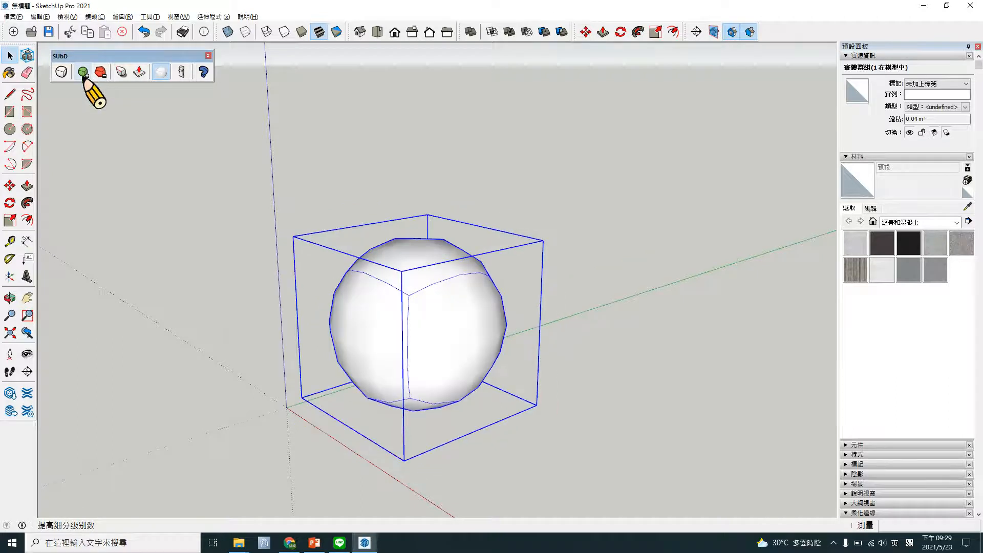
pyautogui.click(83, 72)
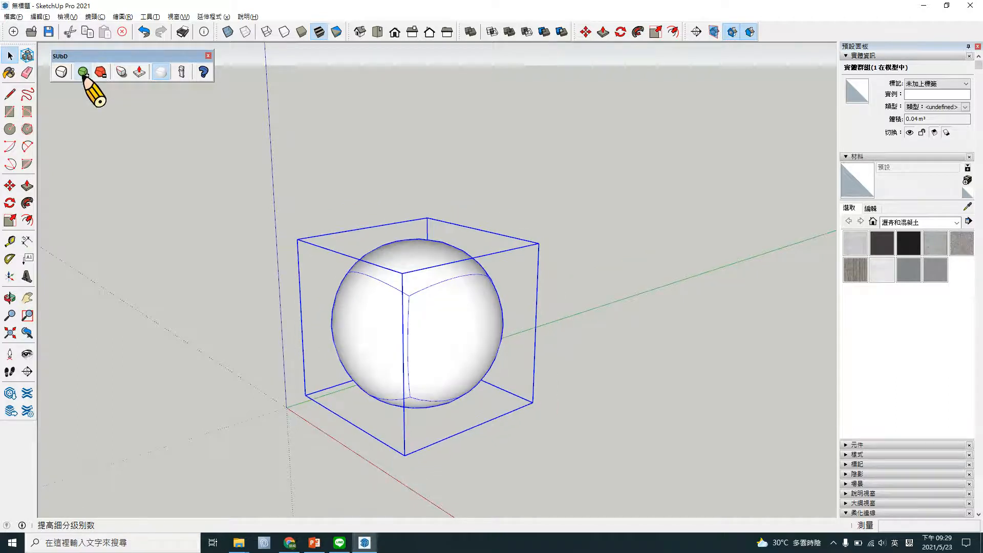
pyautogui.click(84, 72)
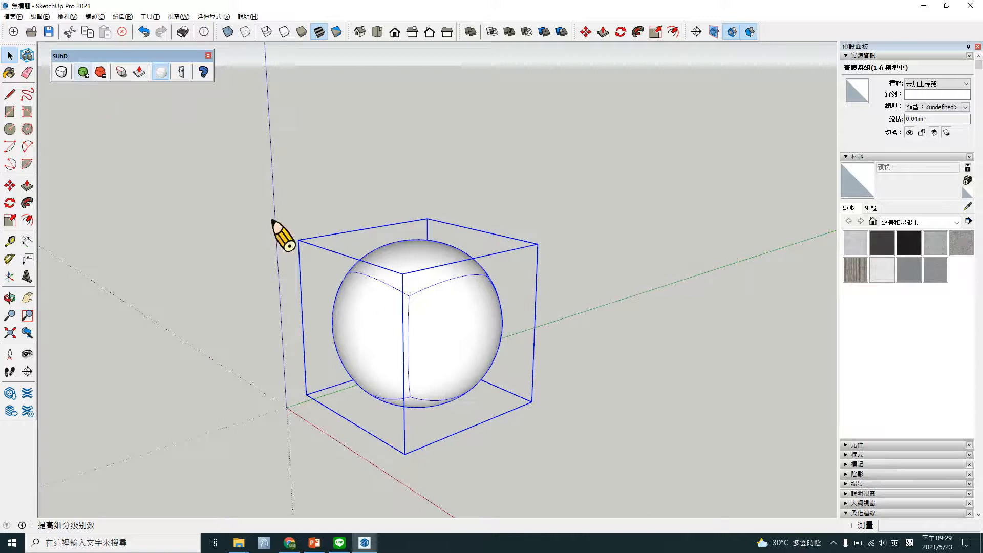
pyautogui.moveTo(432, 364); pyautogui.dragTo(539, 325, button='middle')
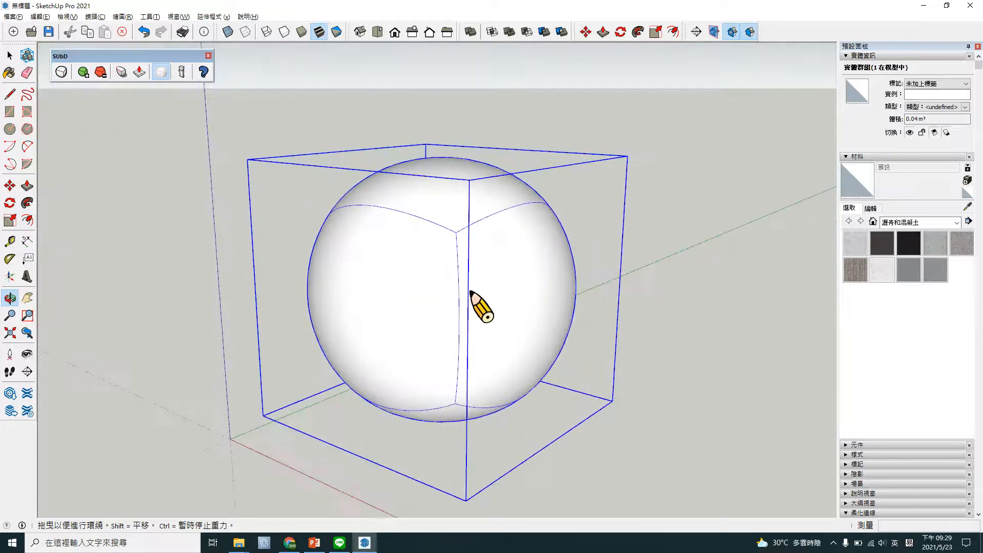
pyautogui.moveTo(470, 291); pyautogui.dragTo(480, 345, button='middle')
pyautogui.press('space')
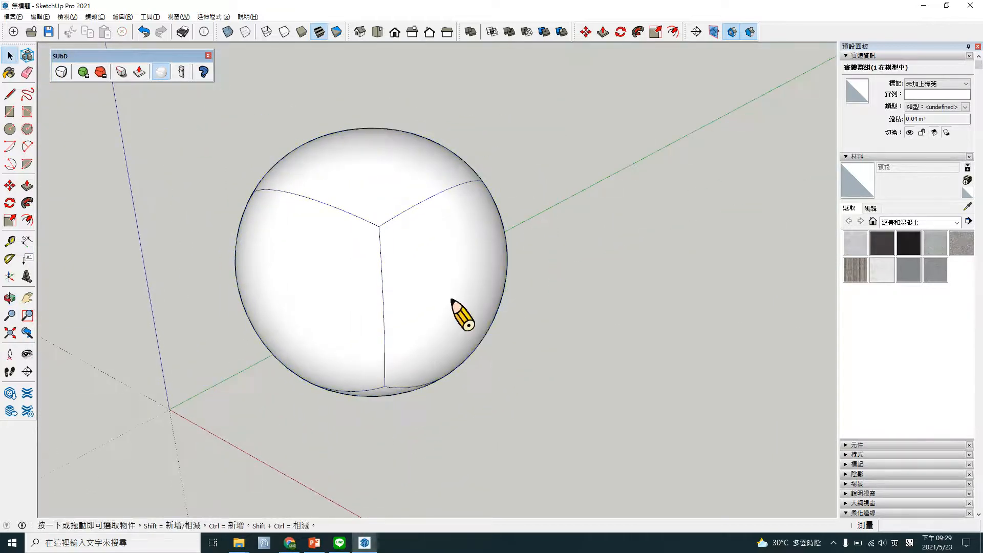
# - Select the subdivided group and decrease its subdivision by three levels
pyautogui.click(313, 270)
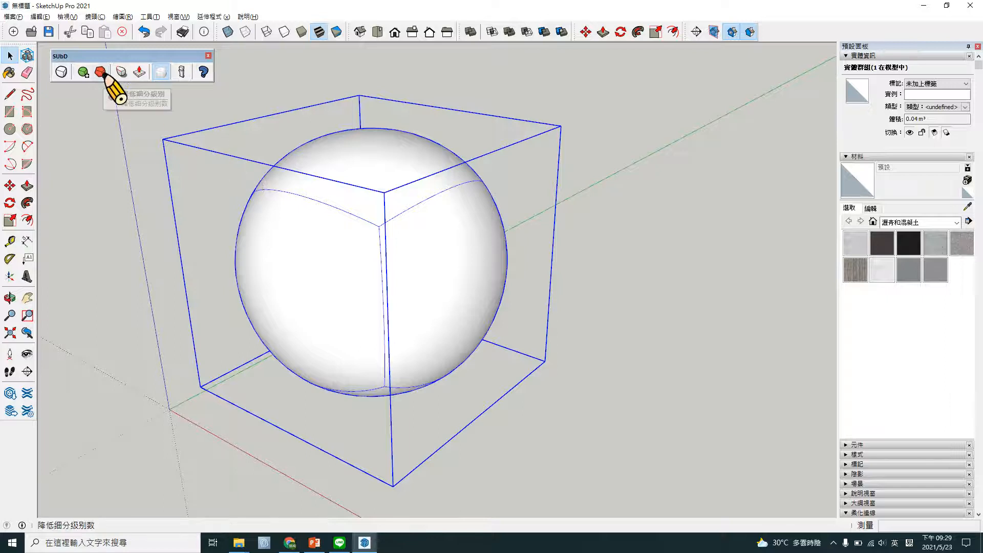
pyautogui.click(101, 71)
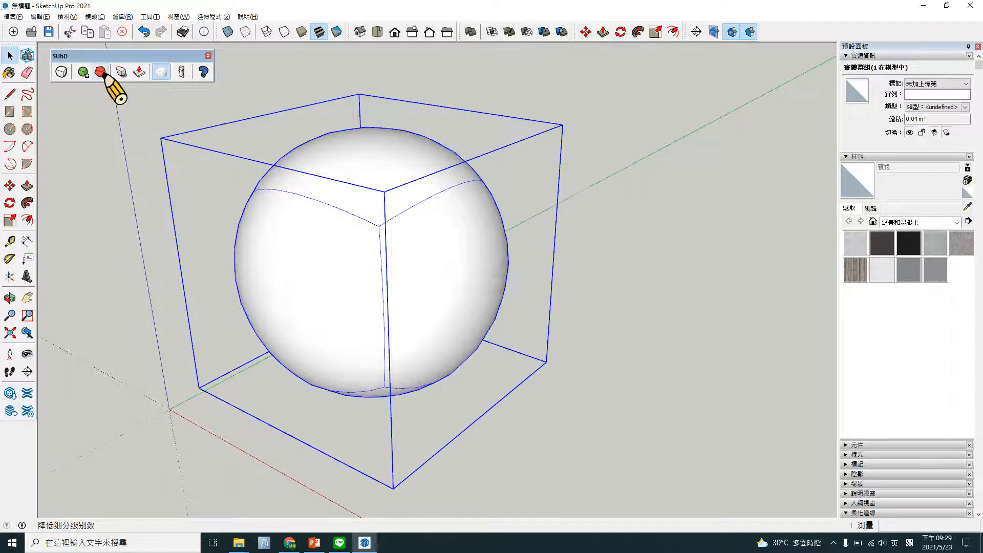
pyautogui.click(101, 72)
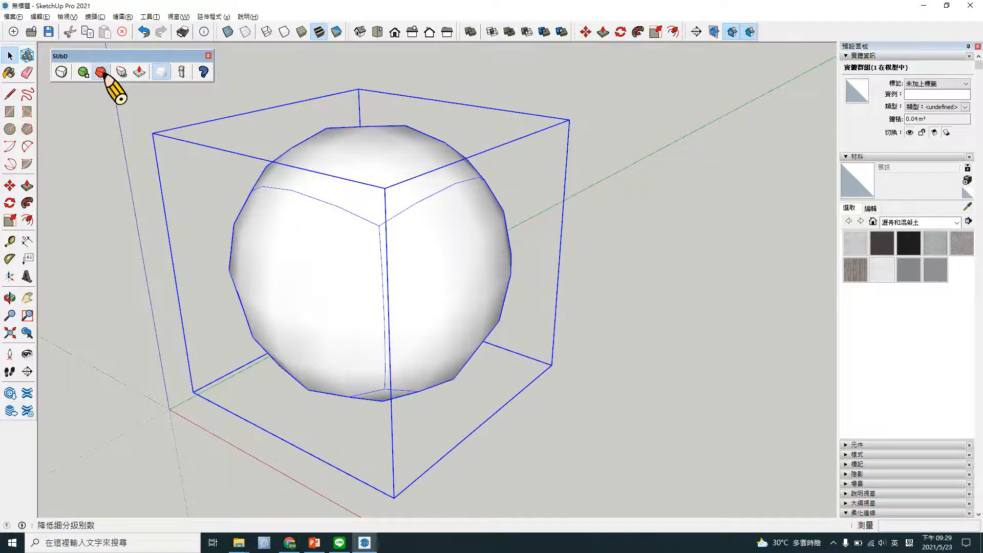
pyautogui.click(100, 71)
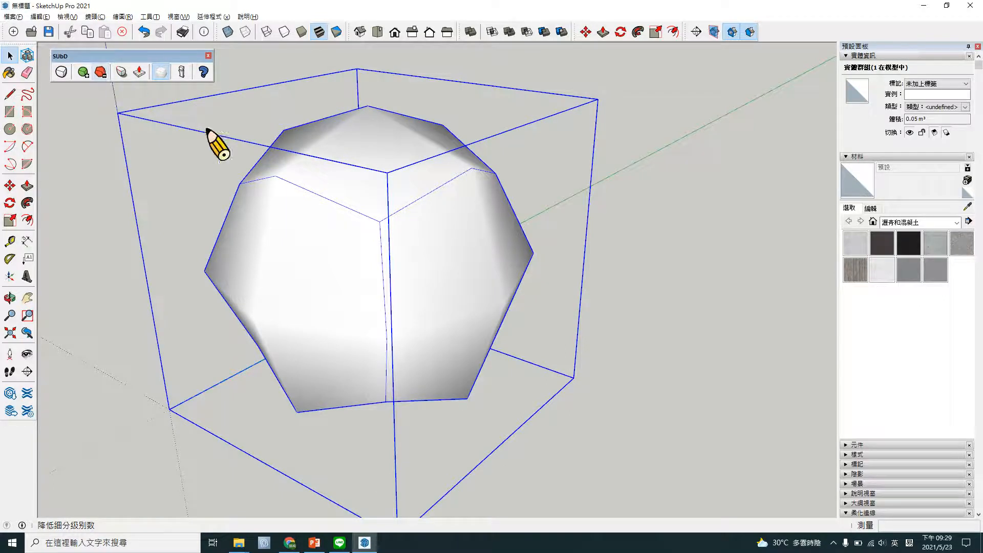
# - Turn on the display of hidden geometry and deselect the group to see its mesh
pyautogui.click(66, 17)
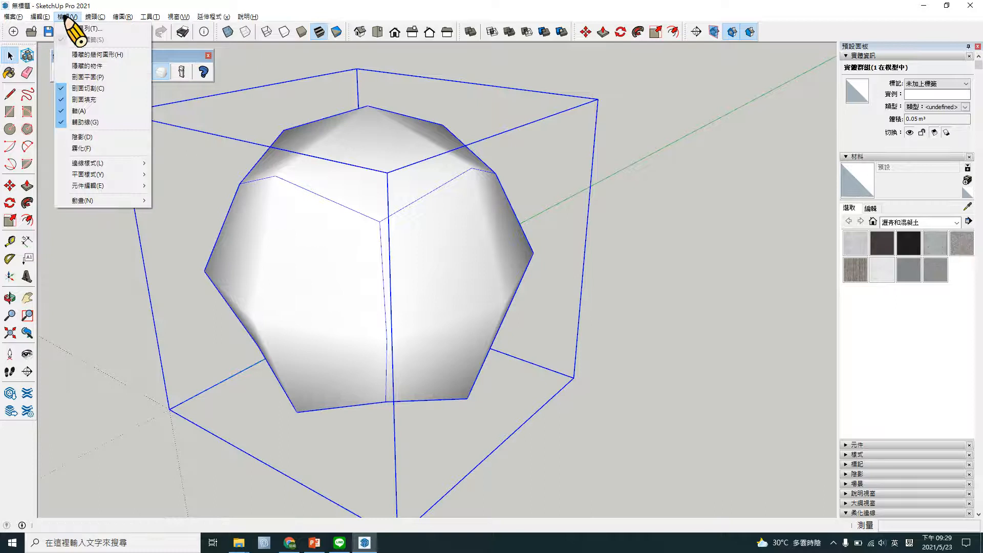
pyautogui.click(100, 56)
pyautogui.click(223, 208)
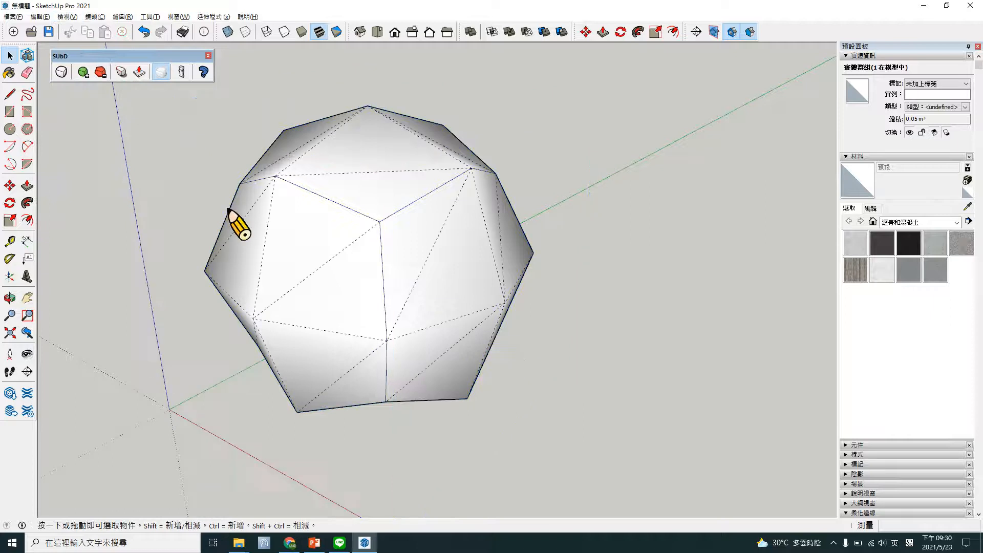
# - Select the subdivided group and raise its subdivision by three levels while examining the mesh density
pyautogui.click(361, 273)
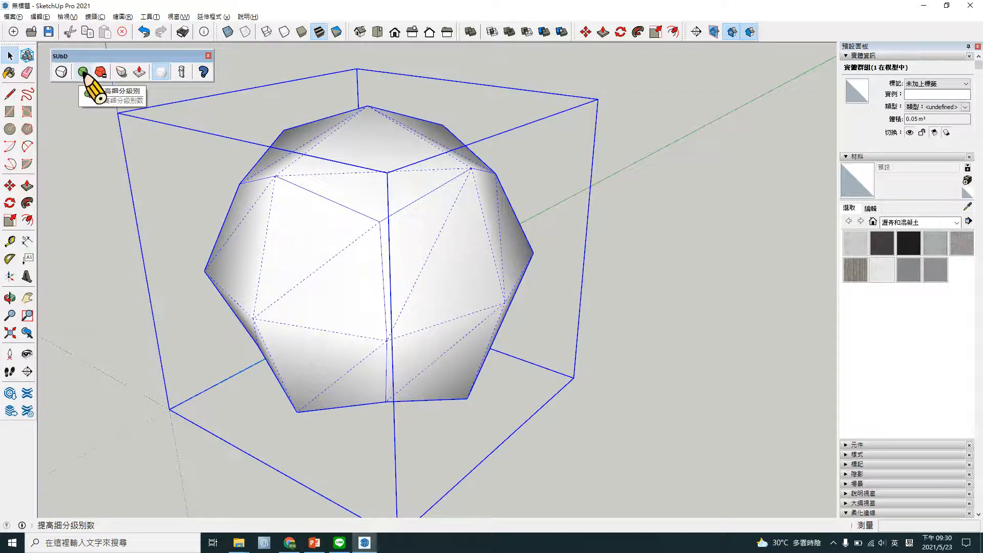
pyautogui.click(84, 73)
pyautogui.click(83, 72)
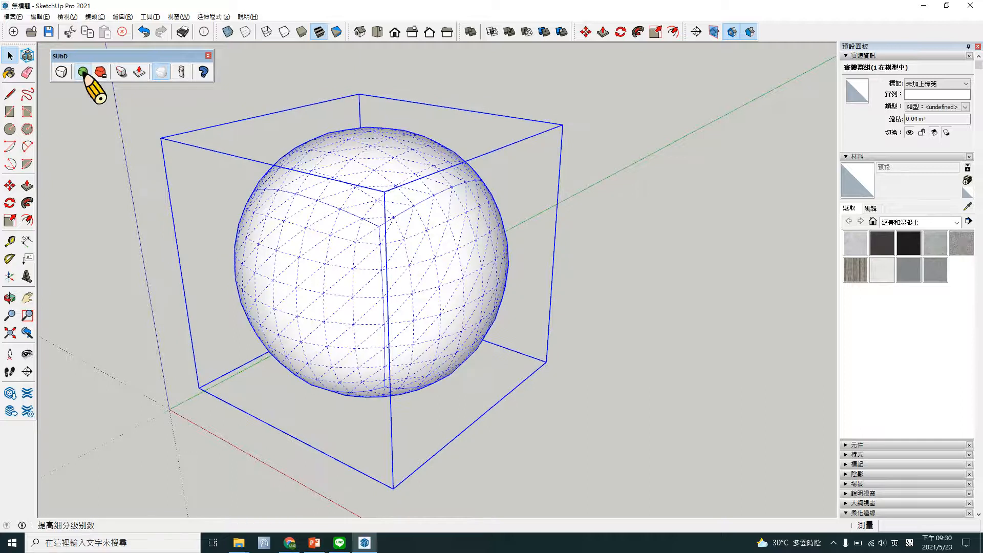
pyautogui.click(83, 73)
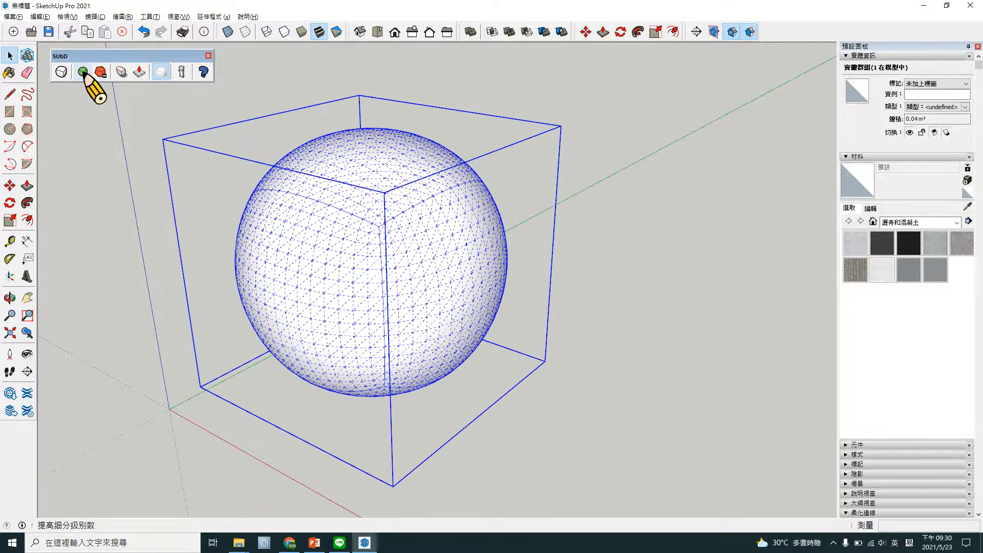
pyautogui.moveTo(438, 324); pyautogui.dragTo(322, 328, button='middle')
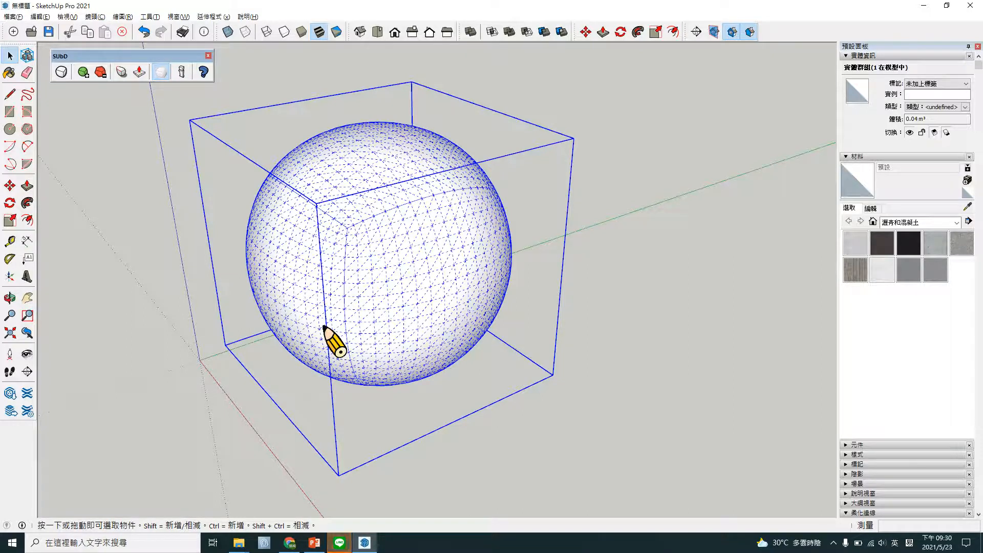
# - Lower the group's subdivision by one level and turn off the display of hidden geometry
pyautogui.click(101, 72)
pyautogui.moveTo(417, 246); pyautogui.dragTo(413, 202, button='middle')
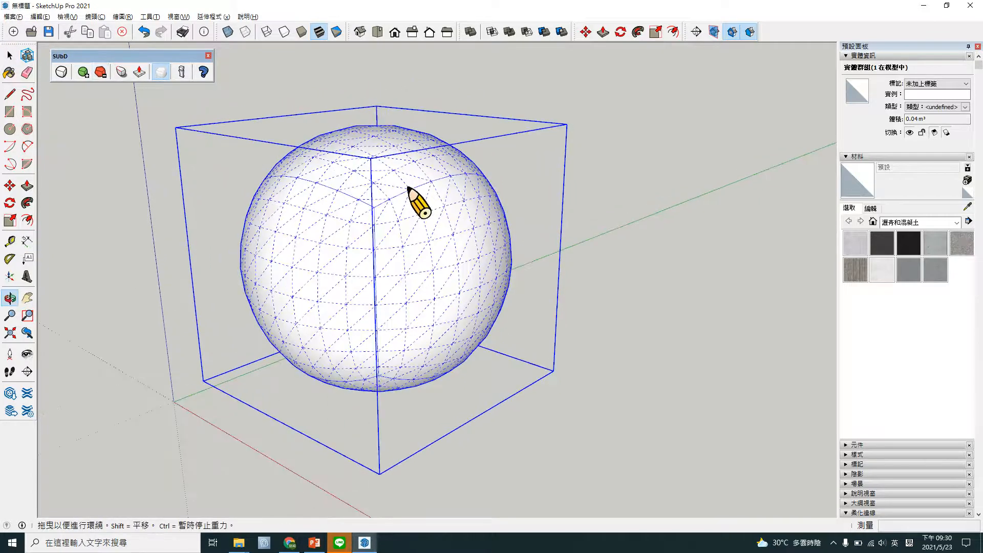
pyautogui.click(629, 277)
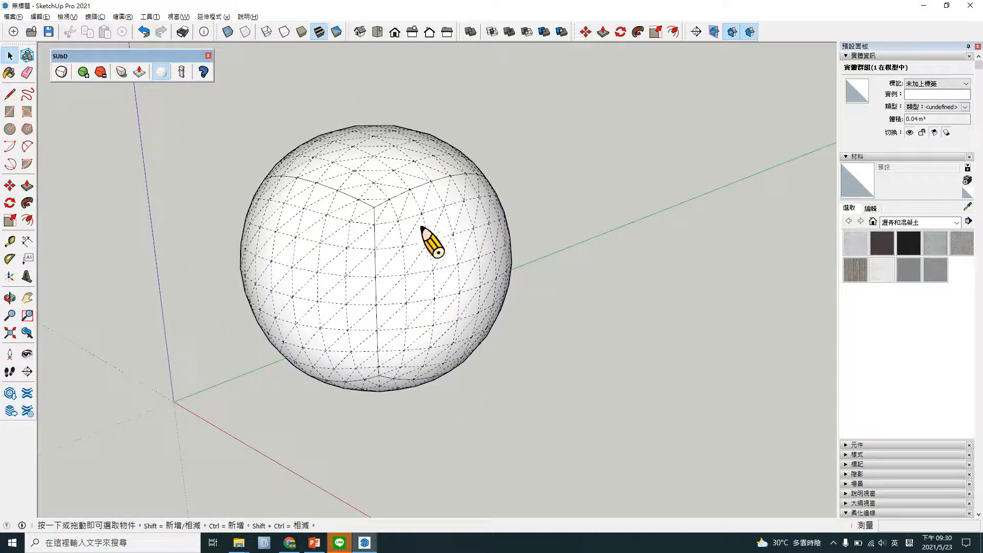
pyautogui.click(66, 17)
pyautogui.click(69, 55)
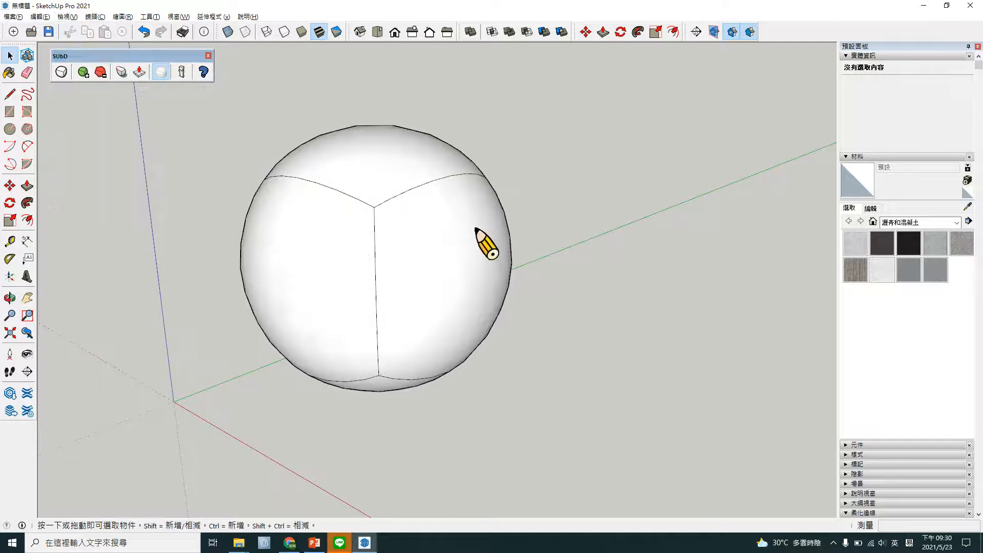
# - Open the subdivided group for editing and select its top face
pyautogui.moveTo(357, 206); pyautogui.dragTo(398, 238, button='middle')
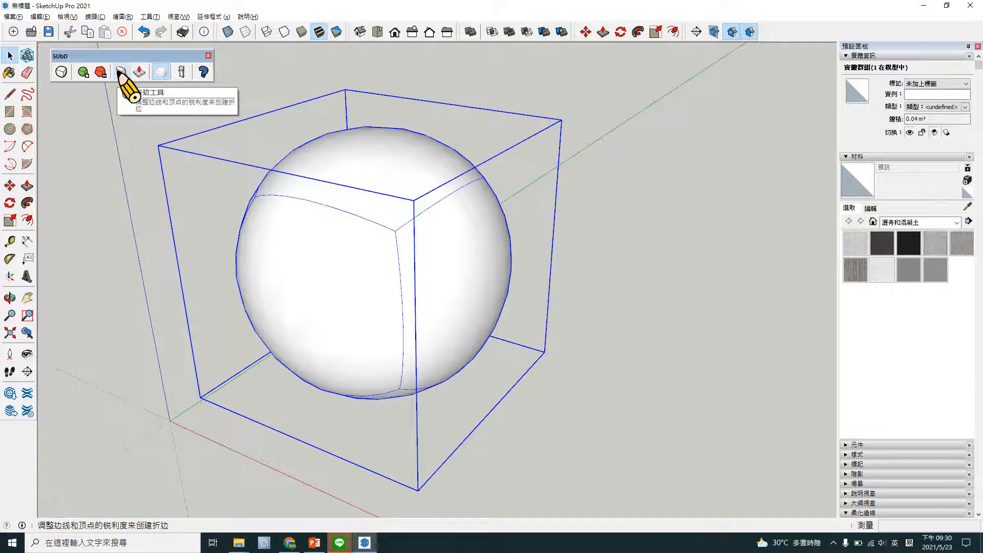
pyautogui.doubleClick(405, 219)
pyautogui.tripleClick(403, 220)
pyautogui.click(402, 211)
pyautogui.moveTo(402, 211); pyautogui.dragTo(411, 242, button='middle')
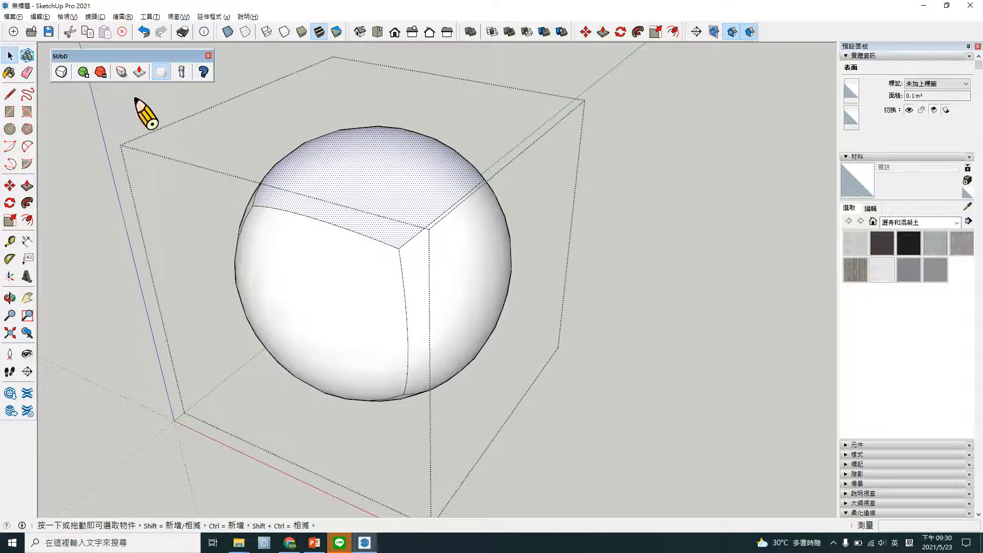
# - Raise the crease sharpness of the front top corner vertex to 1.00 with the Crease tool and bring it back to 0.00
pyautogui.click(121, 71)
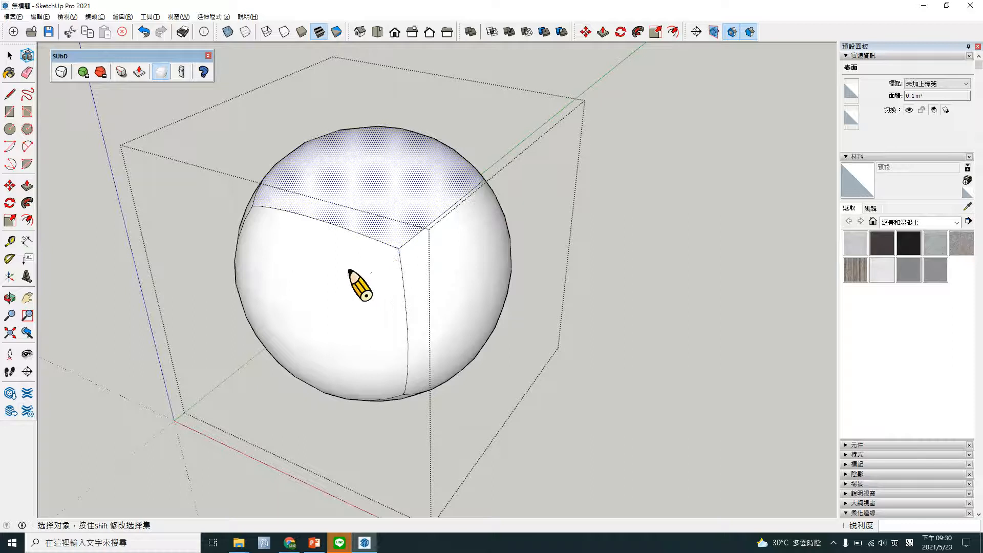
pyautogui.click(399, 250)
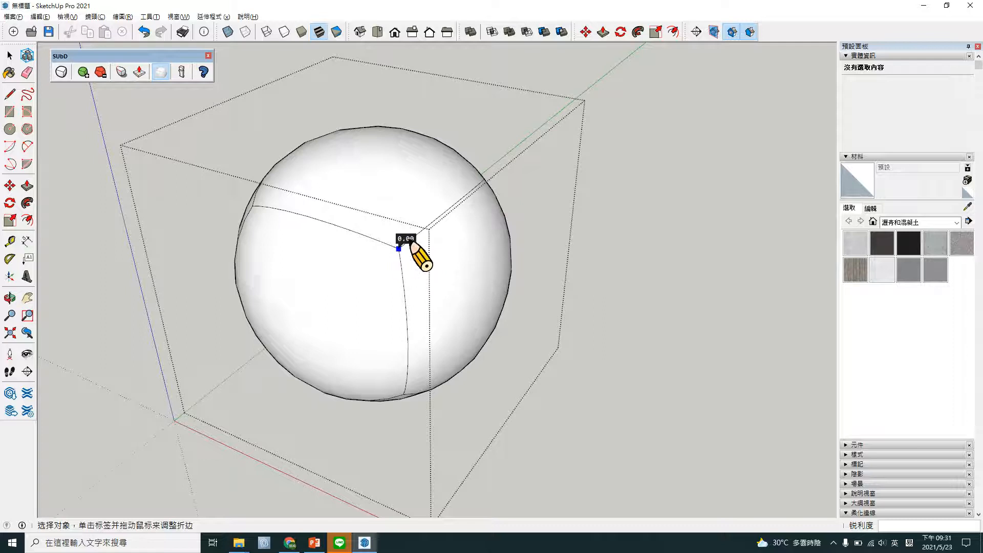
pyautogui.moveTo(411, 244); pyautogui.dragTo(415, 167)
pyautogui.moveTo(461, 252); pyautogui.dragTo(534, 180, button='middle')
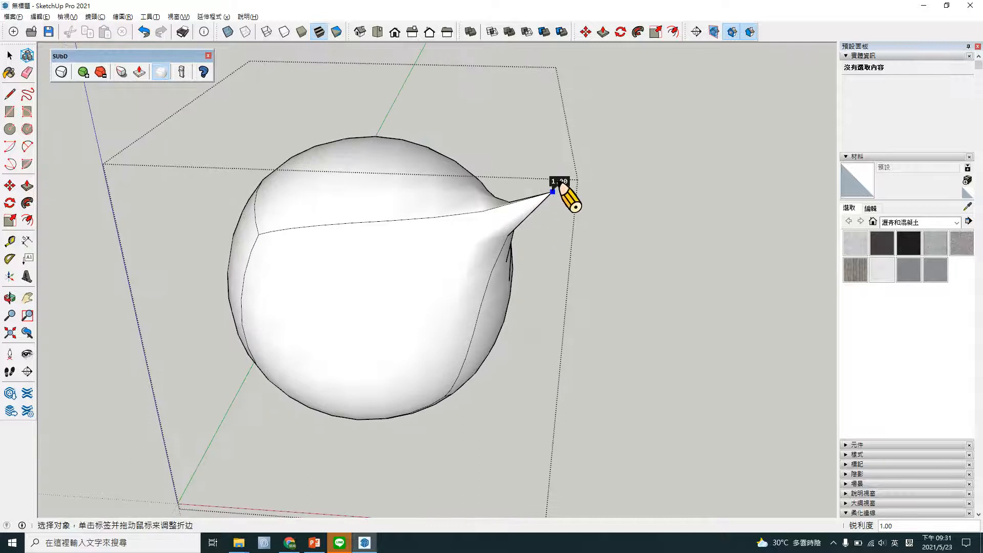
pyautogui.moveTo(559, 185); pyautogui.dragTo(511, 231)
# - Select the four top corner vertices with the Crease tool and raise their sharpness to 1.00
pyautogui.moveTo(511, 230); pyautogui.dragTo(351, 305, button='middle')
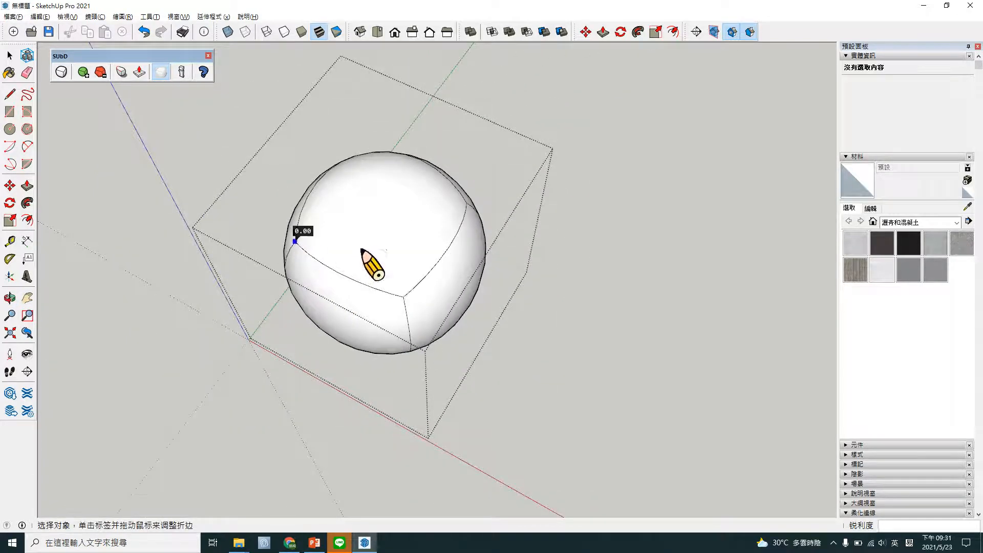
pyautogui.moveTo(469, 264); pyautogui.dragTo(439, 325, button='middle')
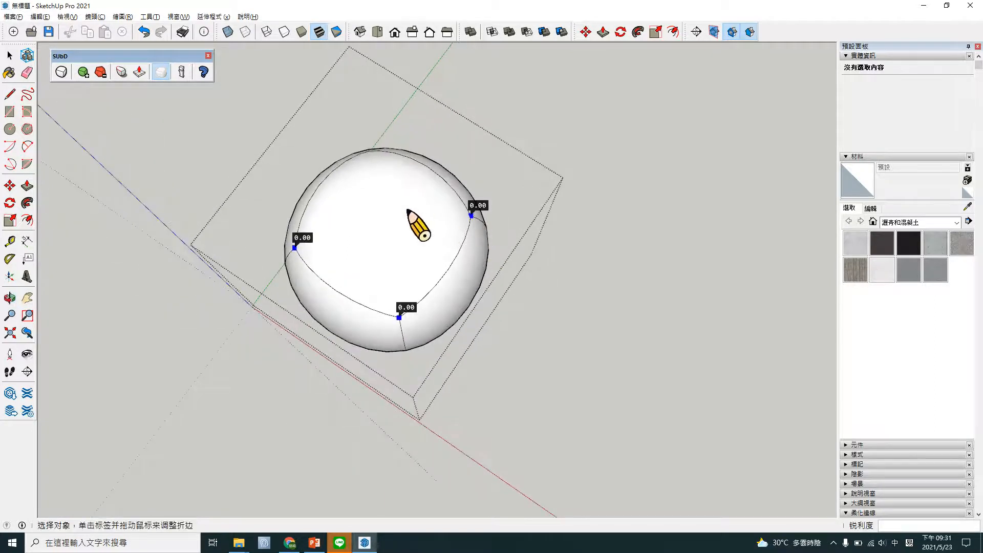
pyautogui.moveTo(408, 210); pyautogui.dragTo(398, 213, button='middle')
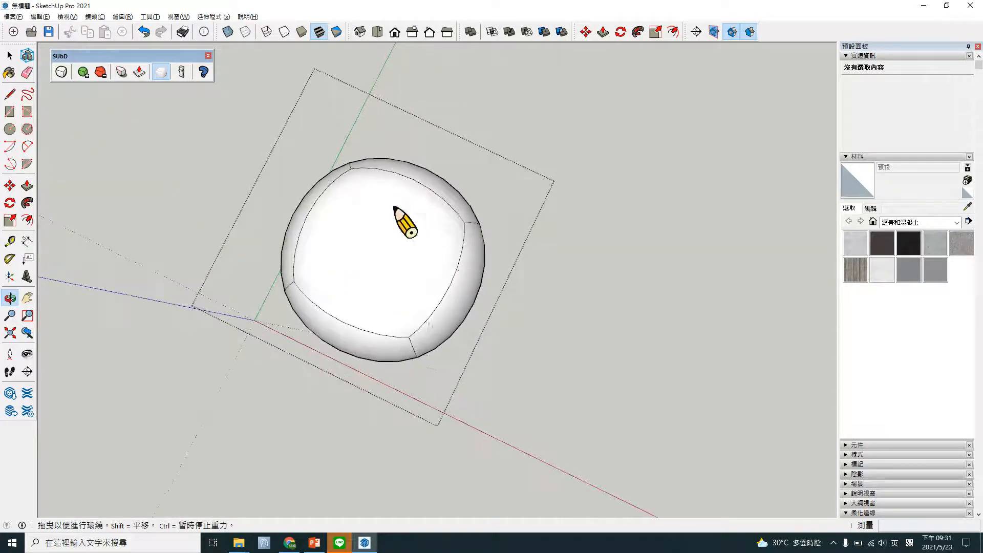
pyautogui.click(403, 258)
pyautogui.moveTo(373, 191); pyautogui.dragTo(446, 275, button='middle')
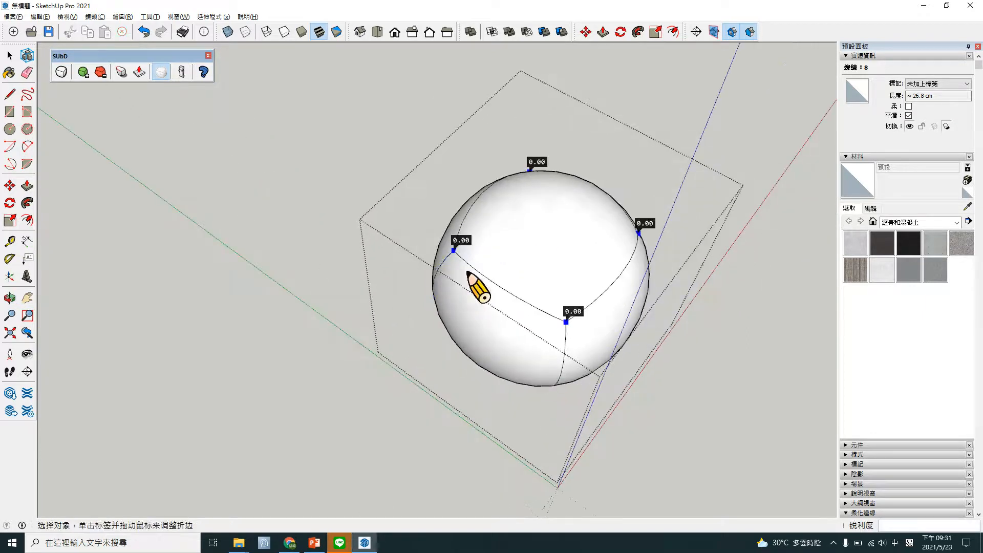
pyautogui.moveTo(548, 274); pyautogui.dragTo(620, 267, button='middle')
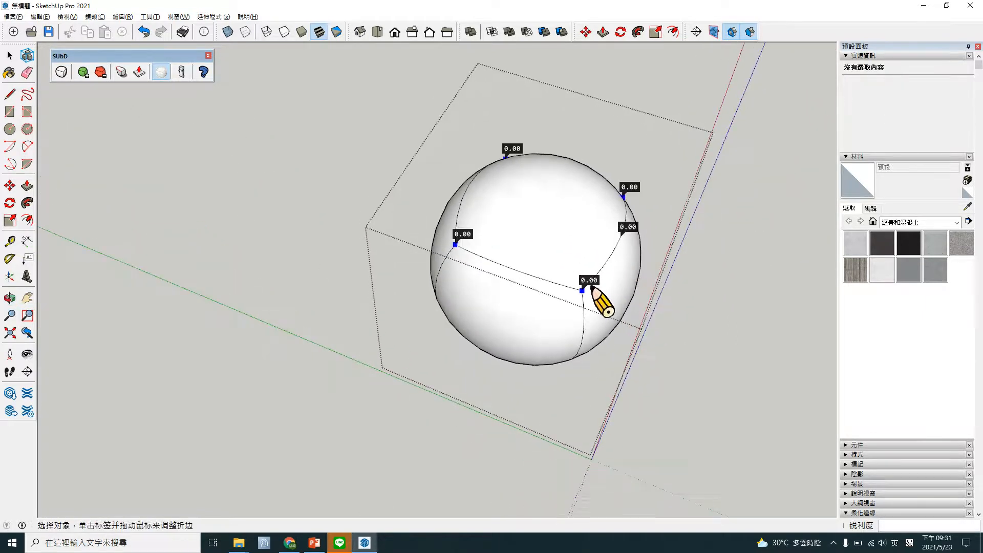
pyautogui.moveTo(592, 288); pyautogui.dragTo(623, 222)
pyautogui.moveTo(599, 266); pyautogui.dragTo(498, 261, button='middle')
pyautogui.moveTo(557, 265); pyautogui.dragTo(597, 225, button='middle')
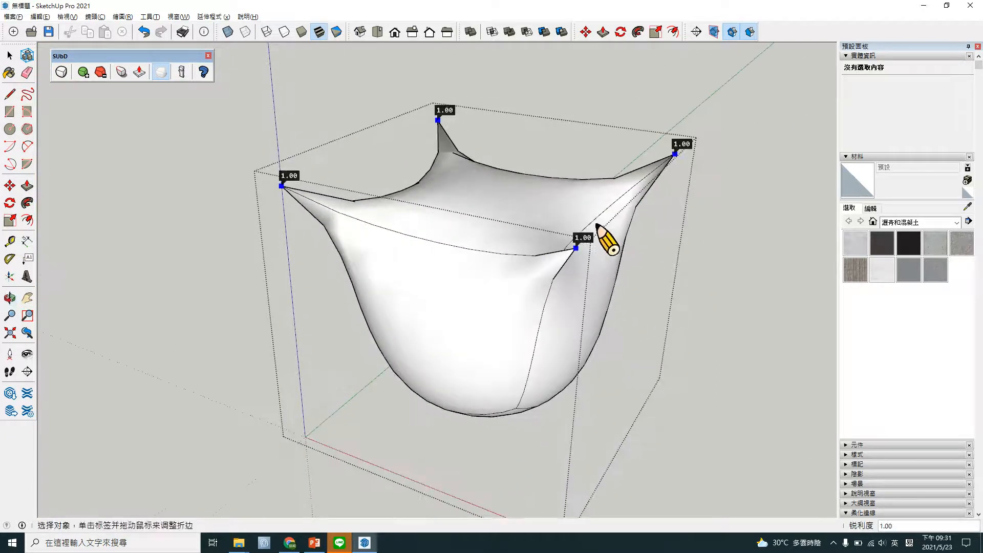
# - Lower the sharpness of the four top corner vertices to 0.20 and select the top face
pyautogui.moveTo(582, 244); pyautogui.dragTo(581, 280)
pyautogui.press('space')
pyautogui.click(521, 256)
pyautogui.moveTo(586, 243); pyautogui.dragTo(481, 192, button='middle')
pyautogui.click(127, 74)
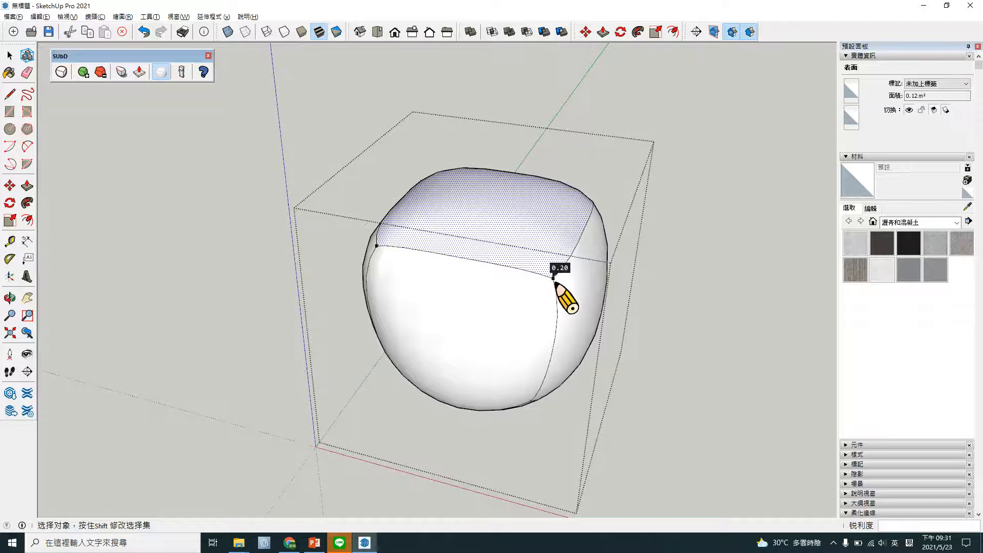
pyautogui.click(498, 261)
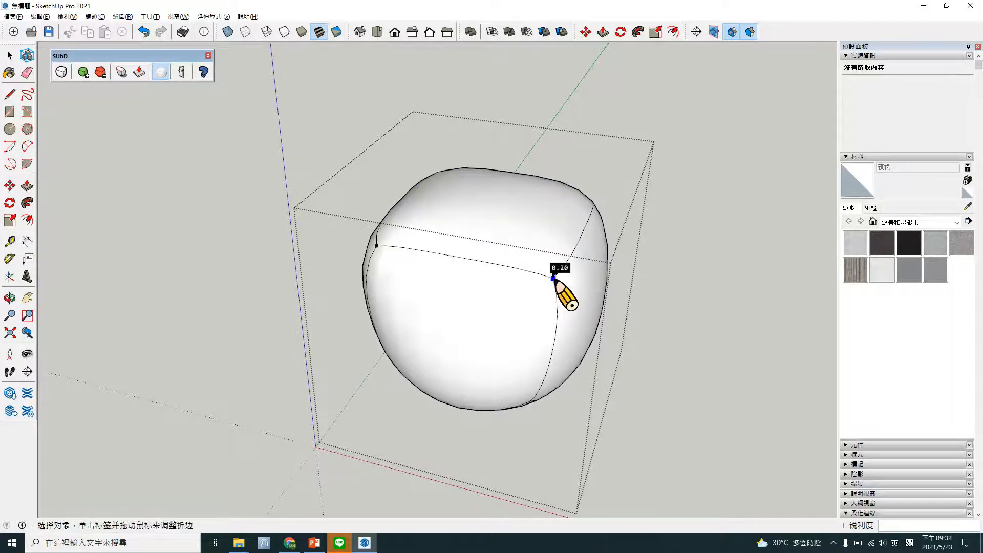
pyautogui.click(525, 256)
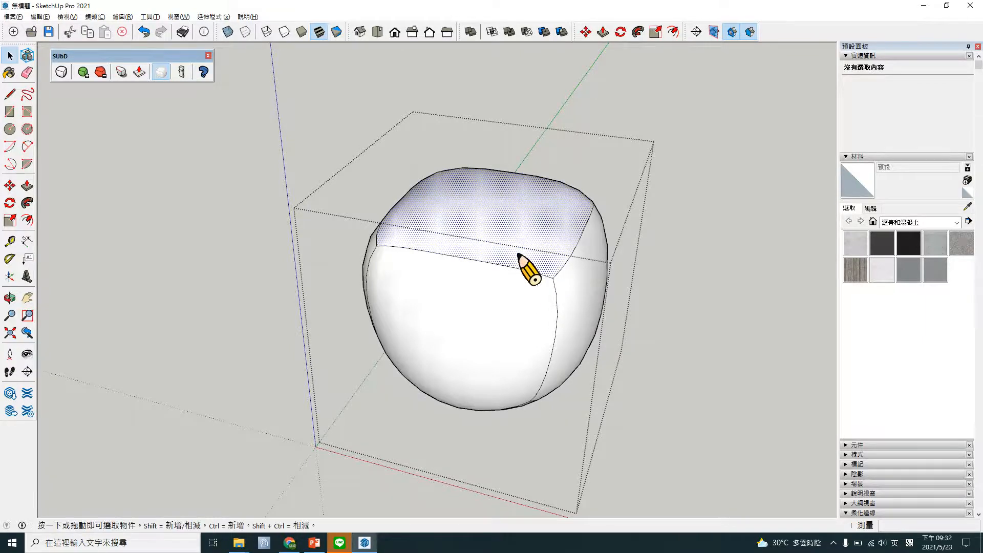
# - Select the edges around the top face with the Crease tool and raise their sharpness to about 1.00
pyautogui.click(123, 73)
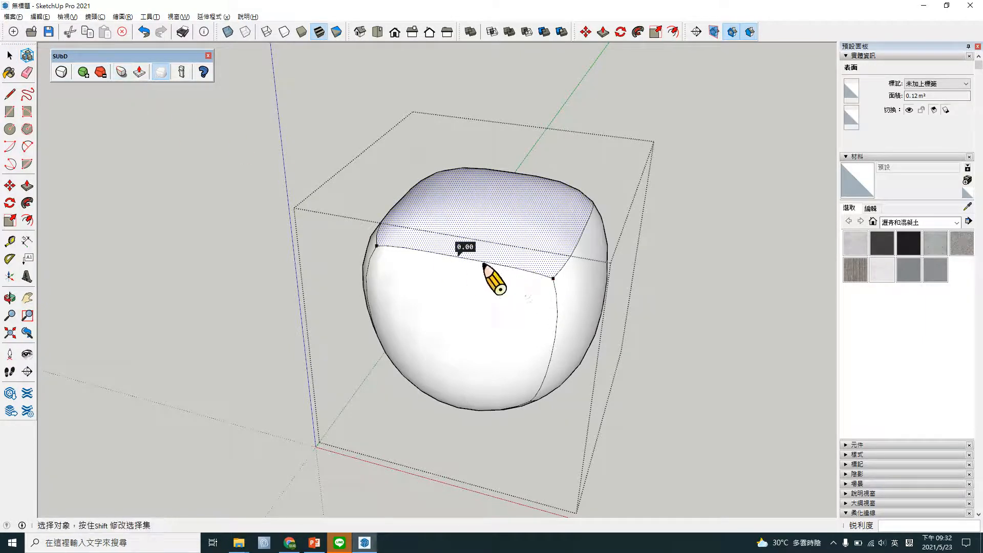
pyautogui.click(459, 255)
pyautogui.doubleClick(487, 246)
pyautogui.doubleClick(487, 246)
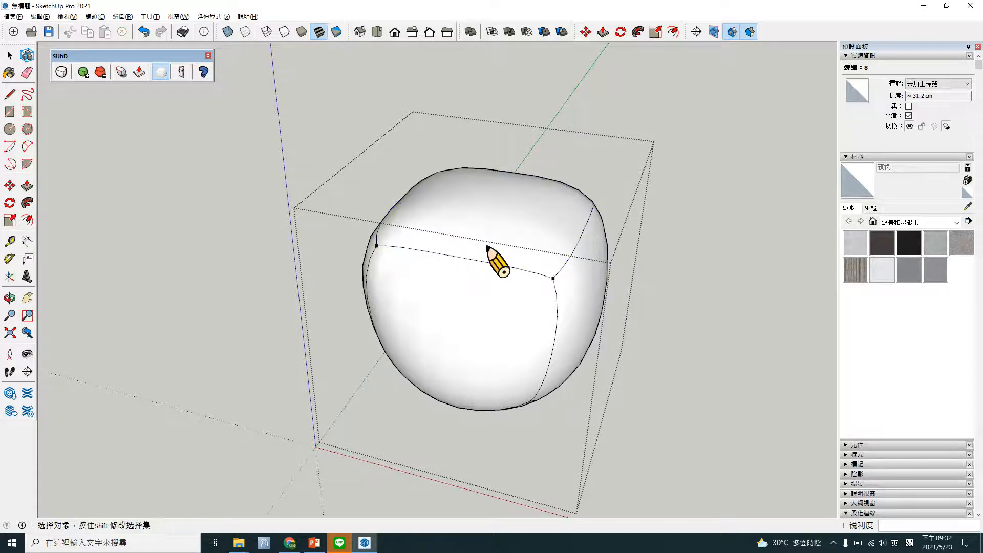
pyautogui.click(486, 247)
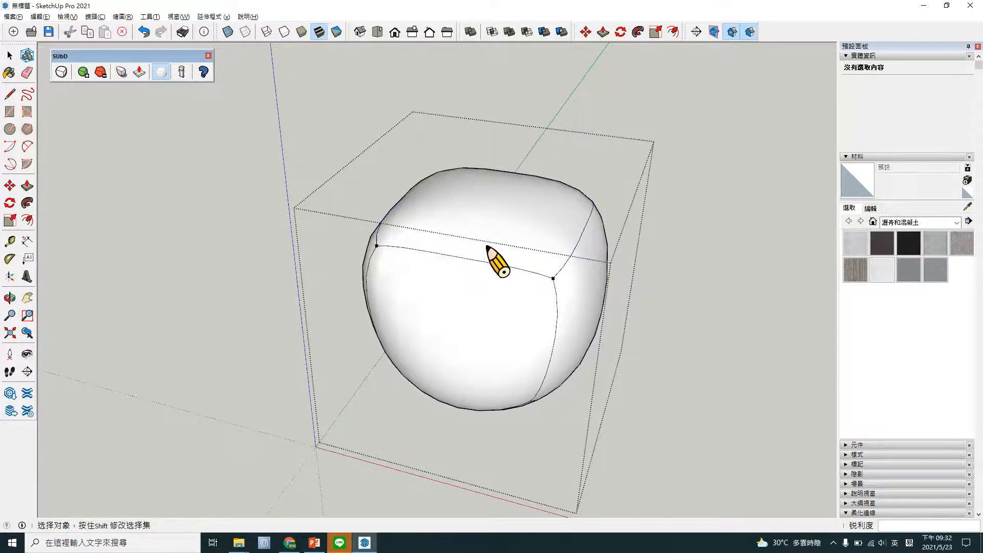
pyautogui.doubleClick(485, 248)
pyautogui.moveTo(471, 250); pyautogui.dragTo(476, 198)
pyautogui.moveTo(493, 239); pyautogui.dragTo(559, 196, button='middle')
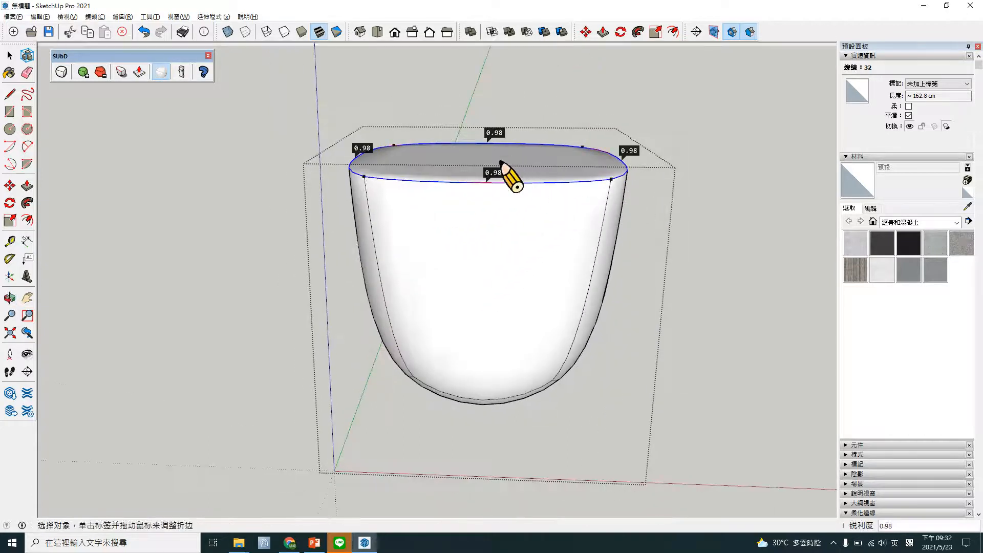
pyautogui.moveTo(493, 179)
pyautogui.mouseDown()
pyautogui.moveTo(493, 165)
pyautogui.moveTo(492, 206)
pyautogui.moveTo(489, 174)
pyautogui.mouseUp()
pyautogui.moveTo(552, 266); pyautogui.dragTo(395, 249, button='middle')
# - Select one side face with its boundary edges, crease those edges to a sharpness of 1.00, and close the group
pyautogui.press('space')
pyautogui.click(390, 295)
pyautogui.click(395, 295)
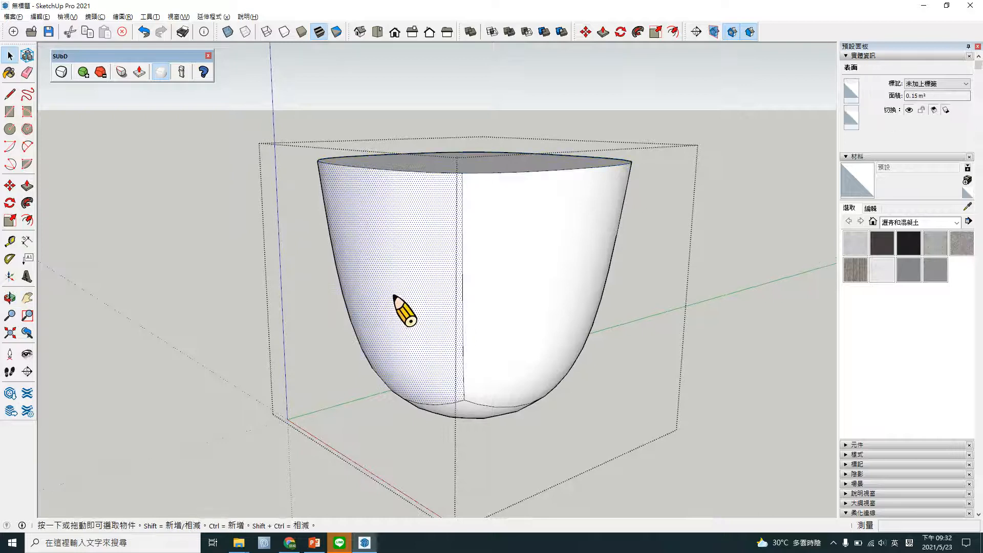
pyautogui.moveTo(397, 296); pyautogui.dragTo(467, 314, button='middle')
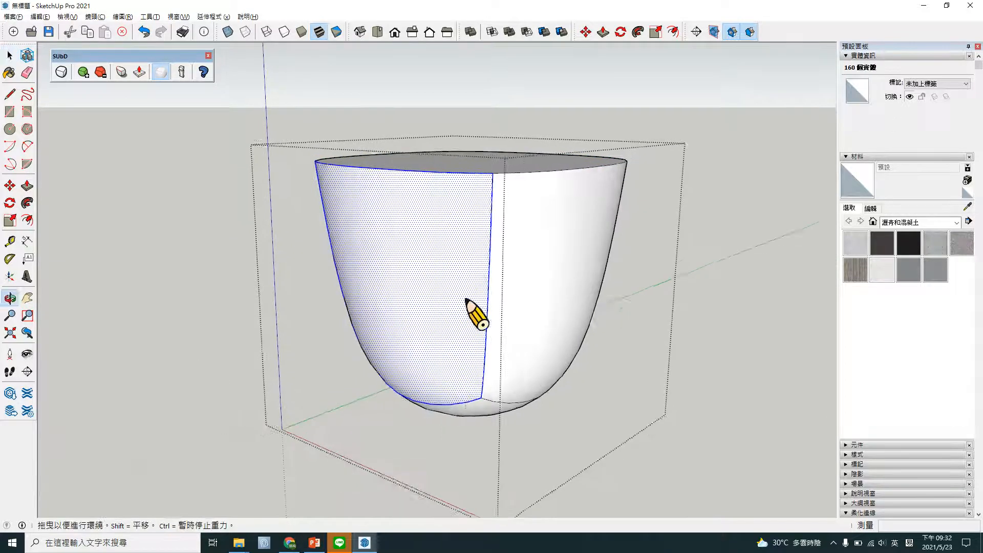
pyautogui.click(121, 71)
pyautogui.moveTo(501, 319); pyautogui.dragTo(500, 245)
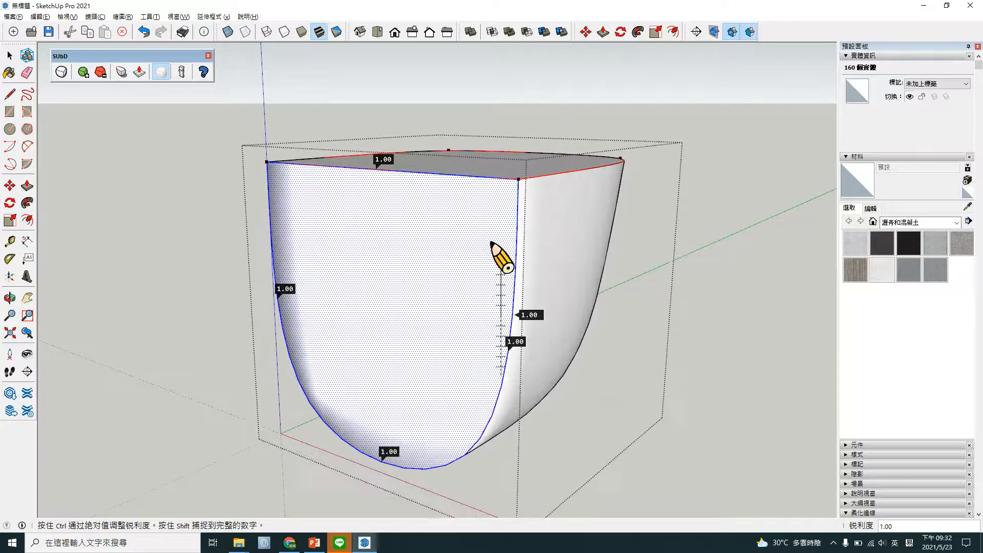
pyautogui.moveTo(603, 377); pyautogui.dragTo(622, 351, button='middle')
pyautogui.press('space')
pyautogui.click(669, 347)
pyautogui.moveTo(504, 365); pyautogui.dragTo(509, 388, button='middle')
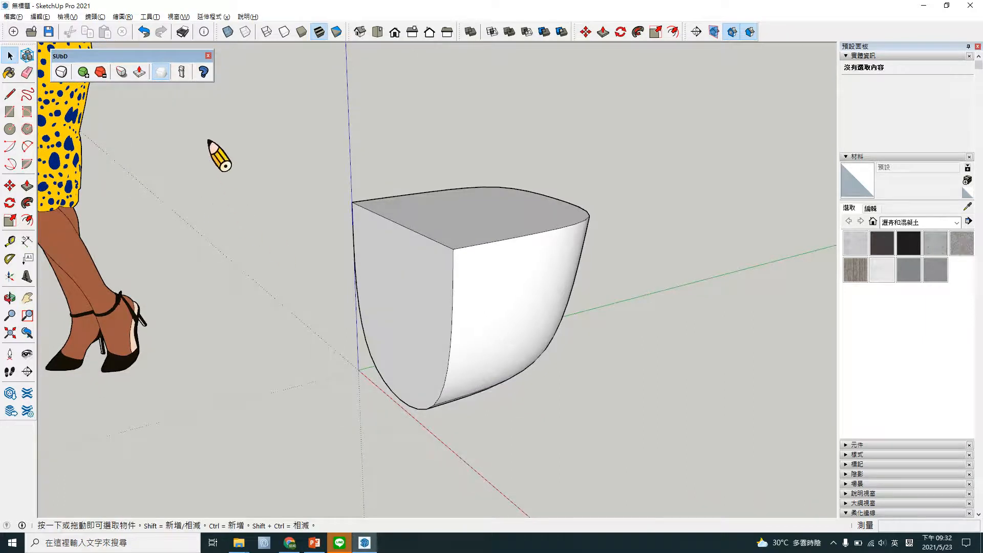
# - Draw a rectangle on the ground beside the creased shape and Push/Pull it up about 9.2 cm into a box
pyautogui.moveTo(379, 315); pyautogui.dragTo(450, 327, button='middle')
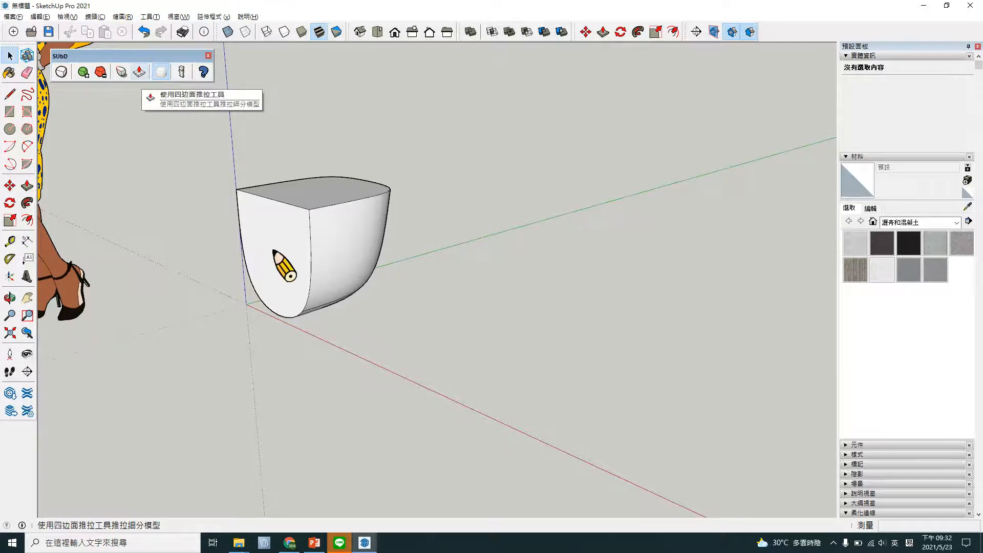
pyautogui.press('r')
pyautogui.click(396, 365)
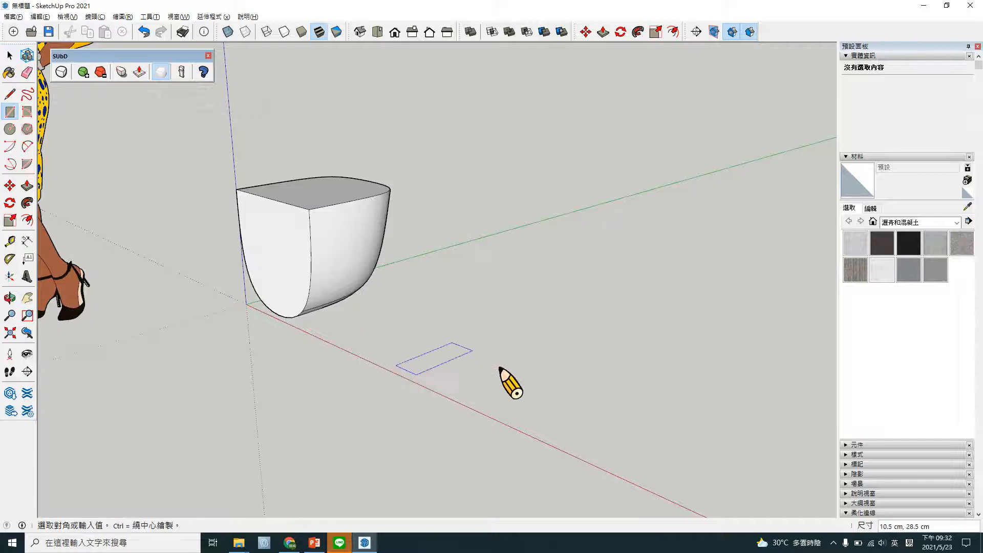
pyautogui.click(487, 373)
pyautogui.press('space')
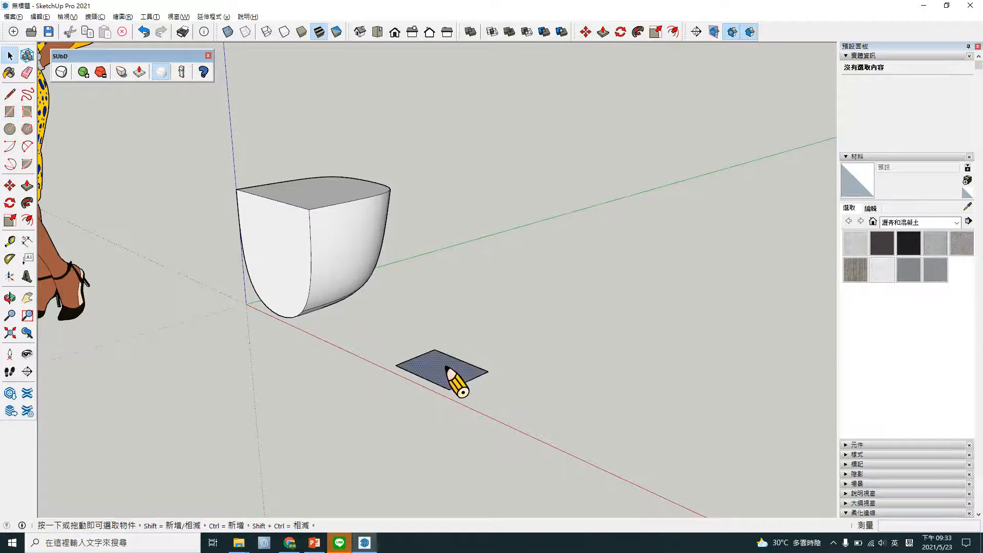
pyautogui.click(449, 369)
pyautogui.press('p')
pyautogui.click(456, 379)
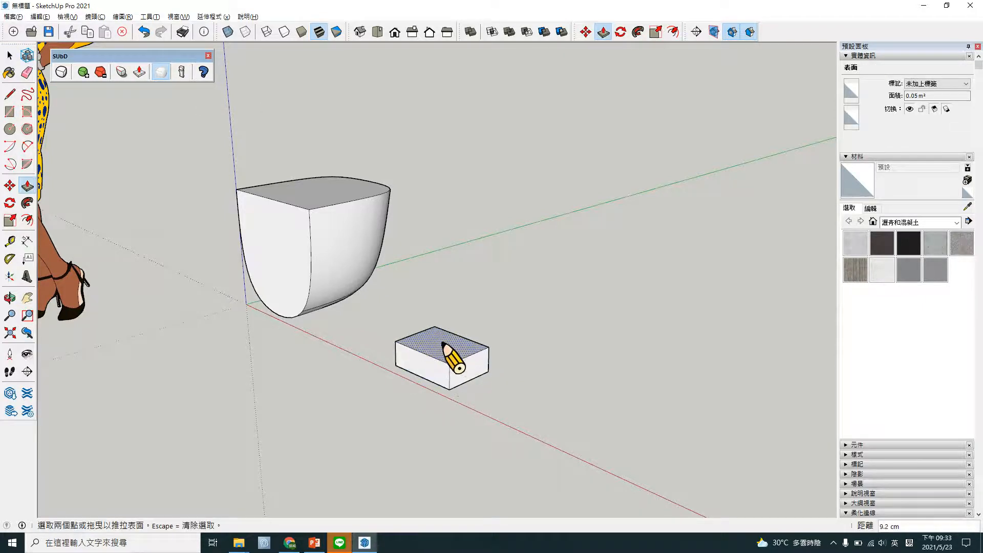
# - Push/Pull the box's top face up three more times as new stacked segments, the first about 15.7 cm high
pyautogui.click(444, 343)
pyautogui.click(443, 306)
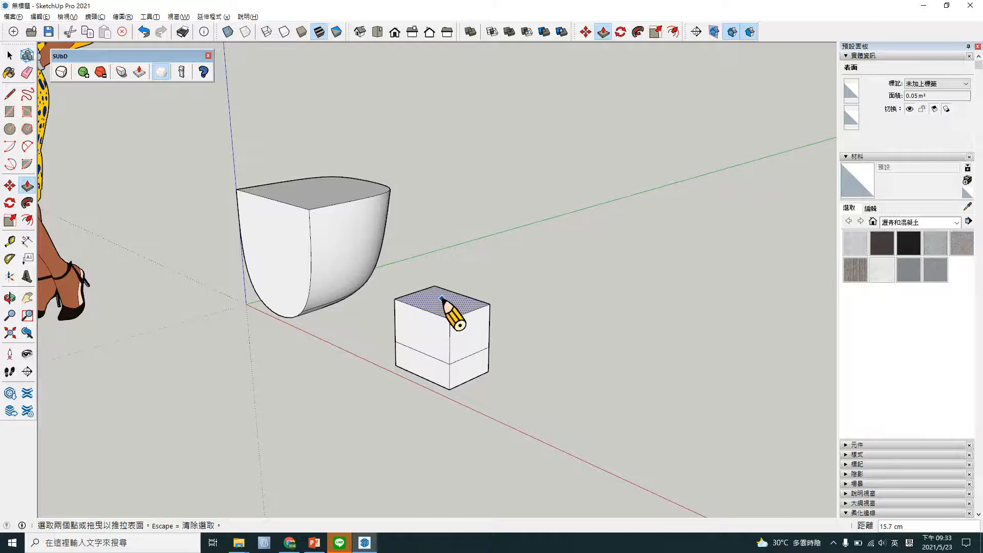
pyautogui.click(444, 306)
pyautogui.click(450, 211)
pyautogui.click(450, 210)
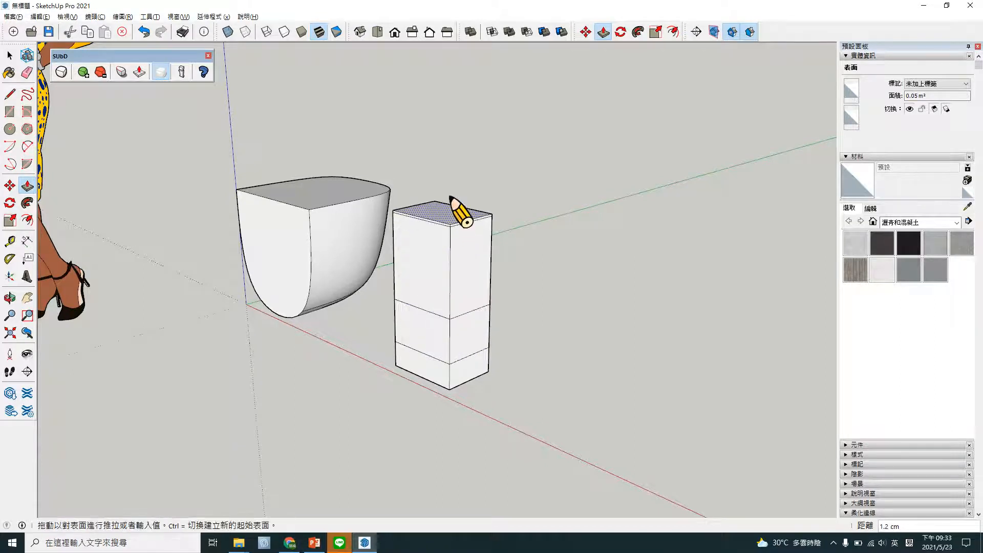
pyautogui.click(454, 176)
# - Push/Pull the side faces of the column's top and bottom segments outward in the same direction, the bottom one by about 13.8 cm
pyautogui.click(473, 204)
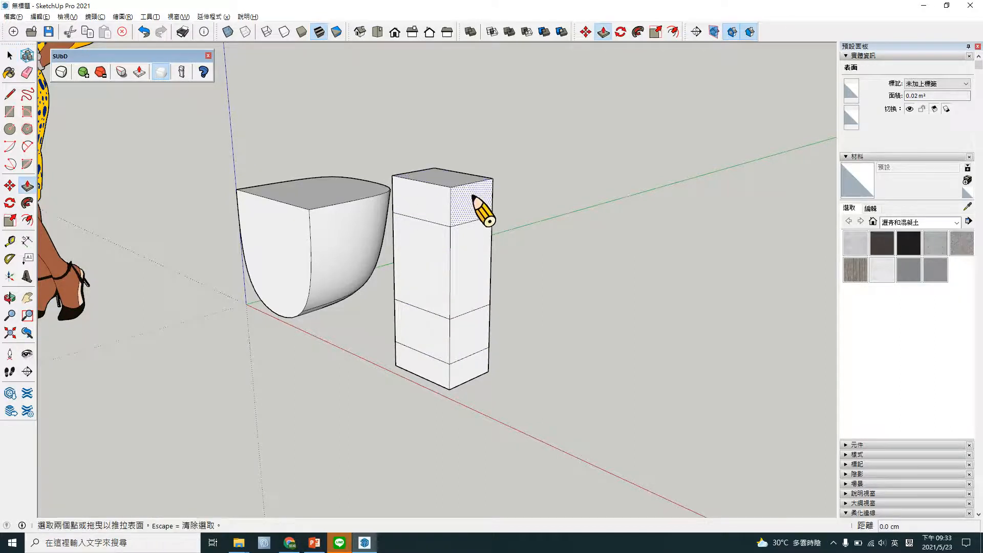
pyautogui.click(529, 213)
pyautogui.press('space')
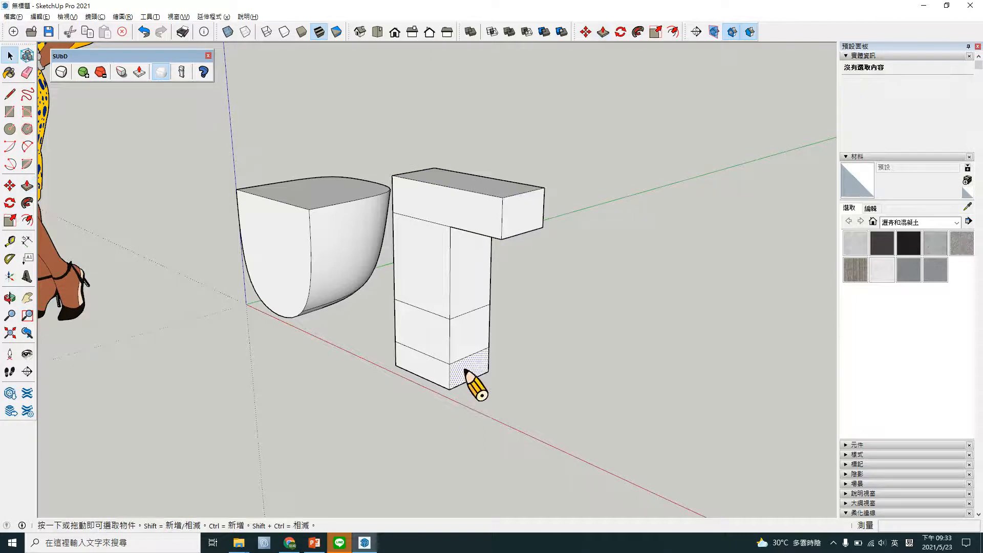
pyautogui.click(465, 368)
pyautogui.press('p')
pyautogui.click(465, 368)
pyautogui.click(499, 373)
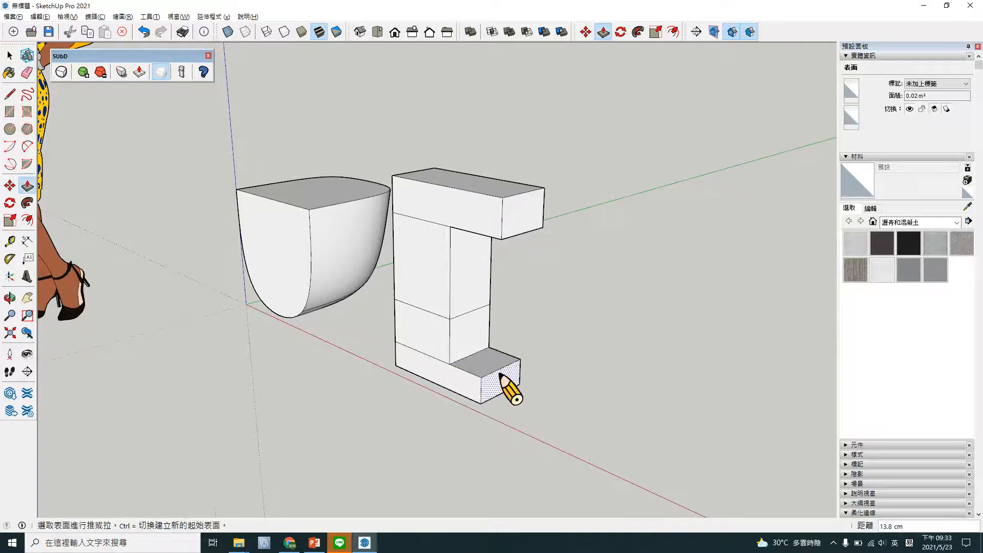
pyautogui.press('space')
# - Extend the end face of the column's bottom arm outward by about 4.8 cm more
pyautogui.moveTo(509, 363); pyautogui.dragTo(542, 372, button='middle')
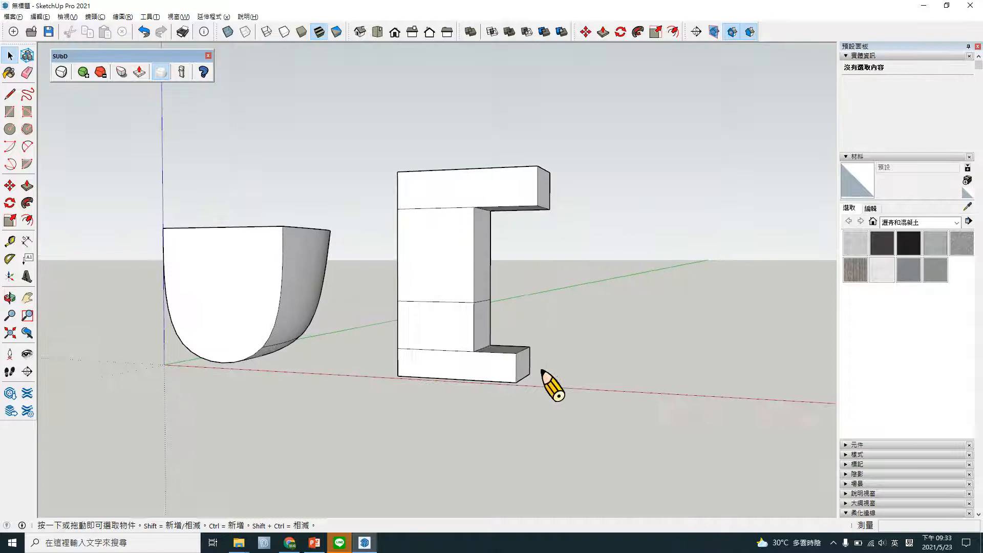
pyautogui.press('p')
pyautogui.click(522, 366)
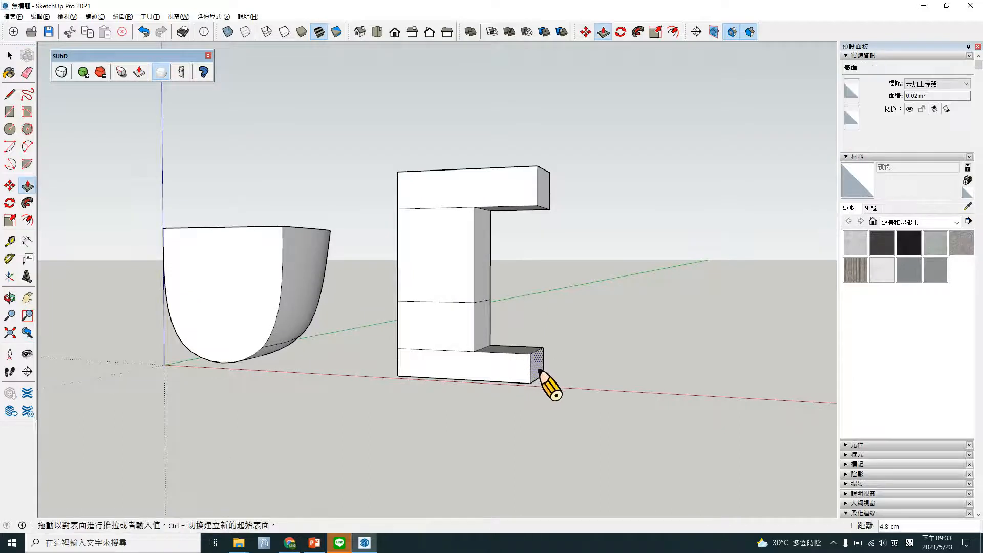
pyautogui.click(539, 369)
pyautogui.moveTo(535, 359); pyautogui.dragTo(402, 396, button='middle')
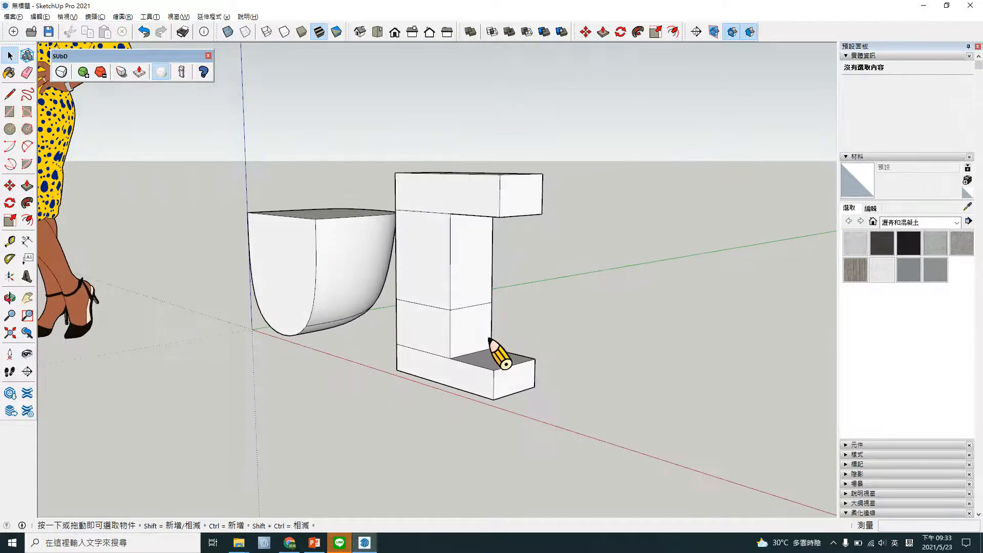
pyautogui.scroll(-3, 508, 393)
pyautogui.moveTo(508, 393); pyautogui.dragTo(454, 361, button='middle')
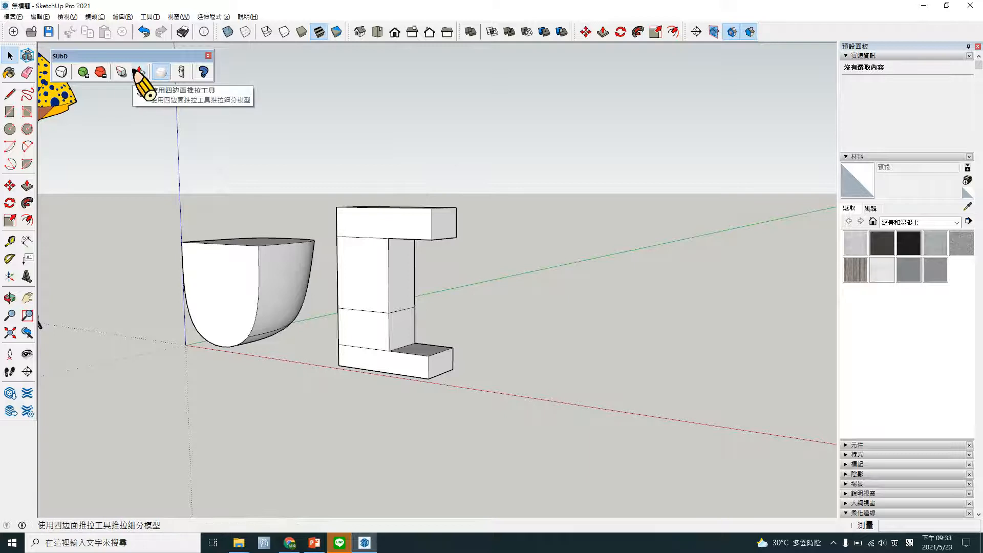
# - Draw a rectangle on the ground across the red axis, beside the C-shaped block
pyautogui.moveTo(566, 390); pyautogui.dragTo(544, 413, button='middle')
pyautogui.press('r')
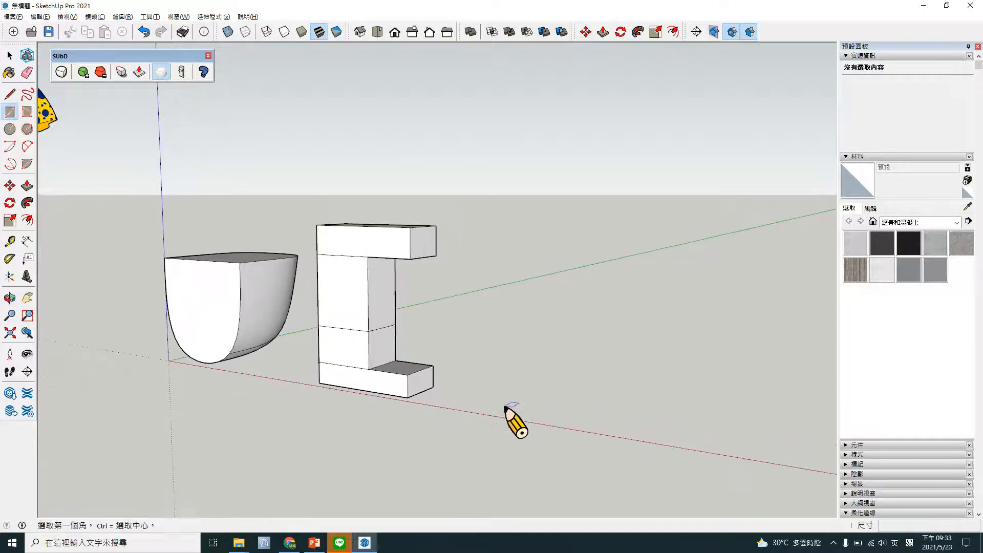
pyautogui.click(500, 406)
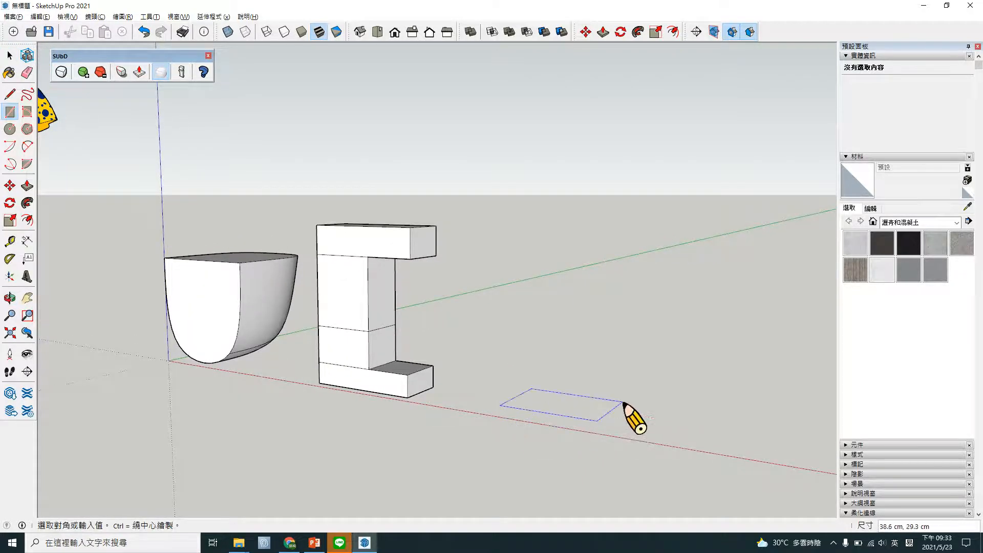
pyautogui.press('Escape')
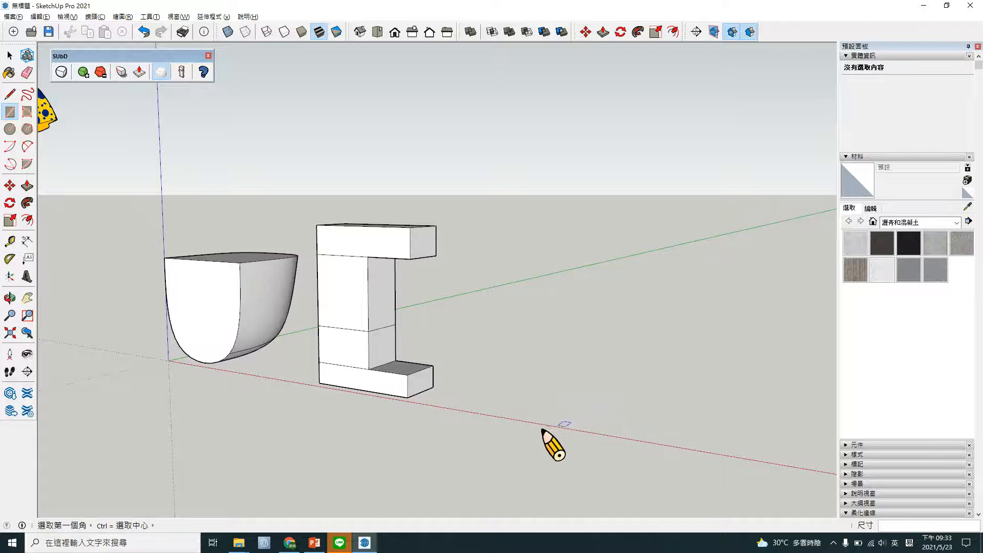
pyautogui.click(523, 411)
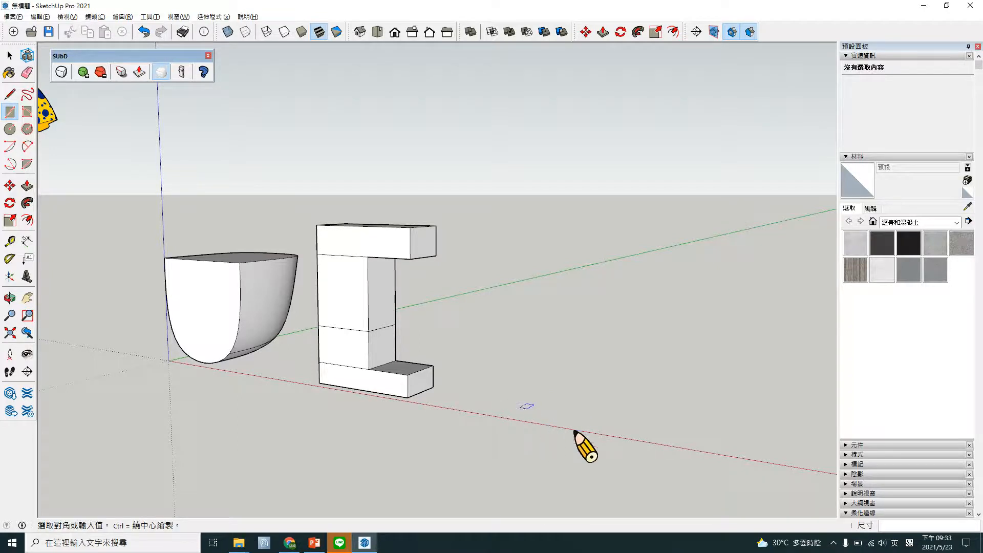
pyautogui.click(636, 447)
pyautogui.press('space')
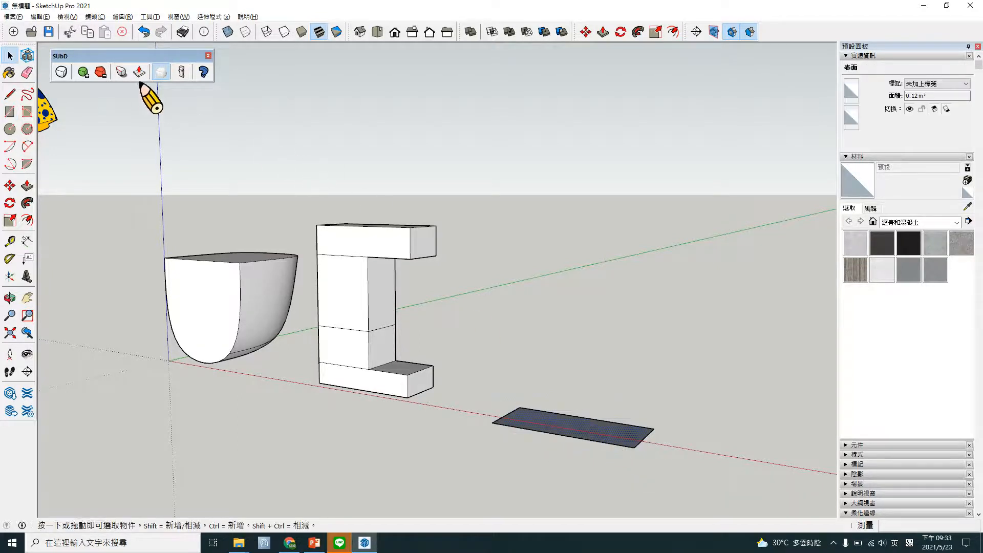
# - Raise the rectangle into four stacked segments with SUbD's quad Push/Pull tool, matching the height of the first block
pyautogui.press('l')
pyautogui.click(619, 433)
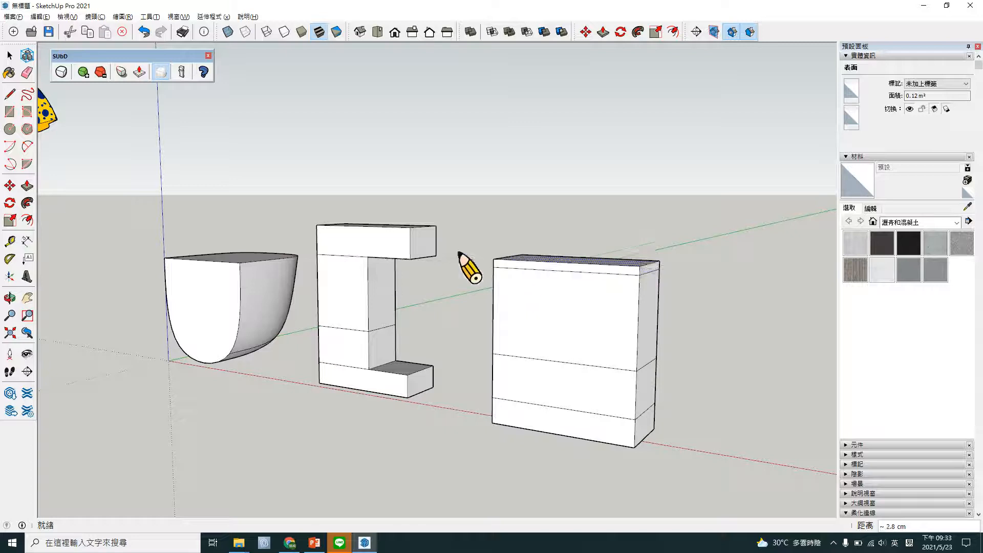
pyautogui.click(372, 227)
pyautogui.press('space')
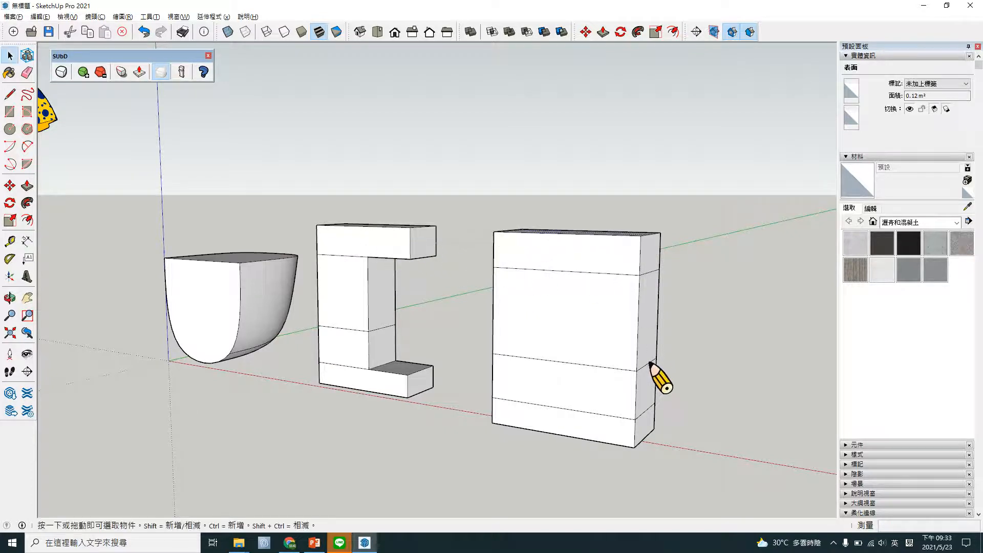
# - Push/Pull the side faces of the new block's two middle segments inward to the same depth, about 31.3 cm
pyautogui.press('p')
pyautogui.click(650, 333)
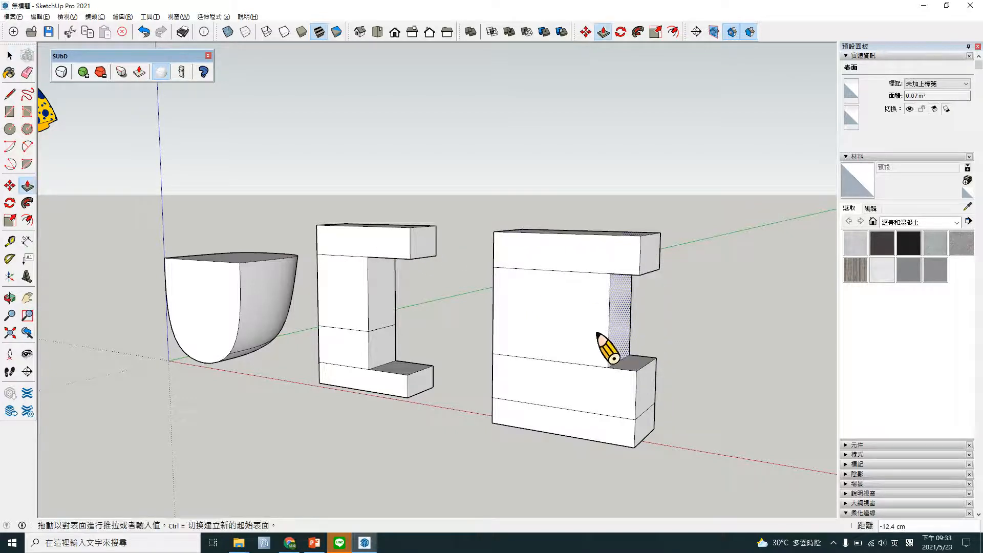
pyautogui.click(559, 333)
pyautogui.press('space')
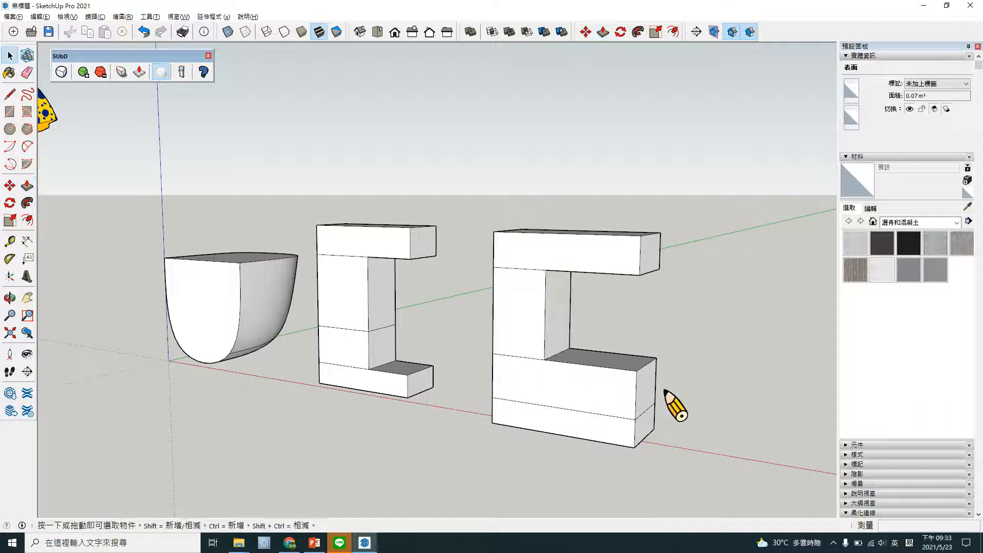
pyautogui.press('p')
pyautogui.click(643, 384)
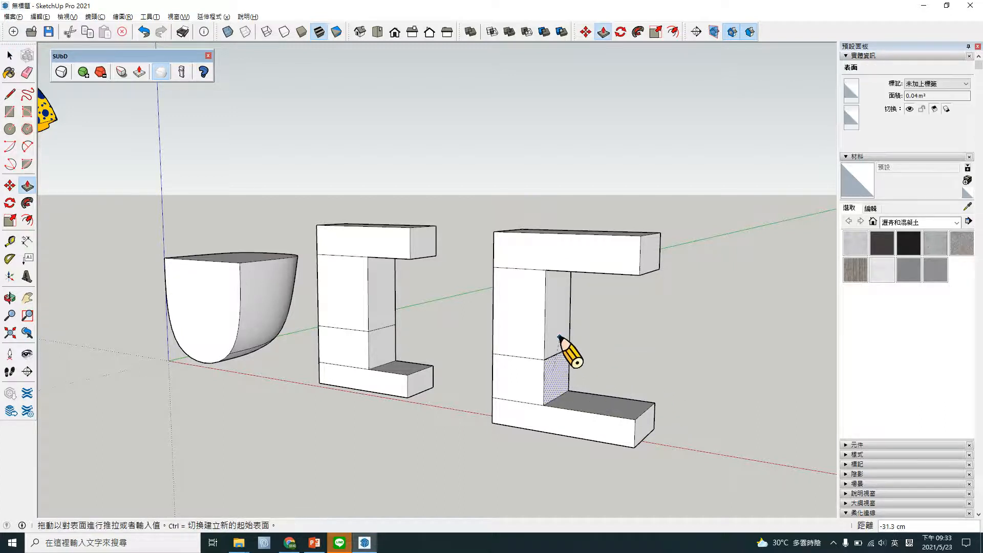
pyautogui.click(556, 330)
pyautogui.press('space')
# - Shorten the new block's top and bottom arms to the same length by pushing in their end faces
pyautogui.click(633, 349)
pyautogui.moveTo(535, 410)
pyautogui.mouseDown(button='middle')
pyautogui.moveTo(630, 398)
pyautogui.moveTo(543, 396)
pyautogui.mouseUp(button='middle')
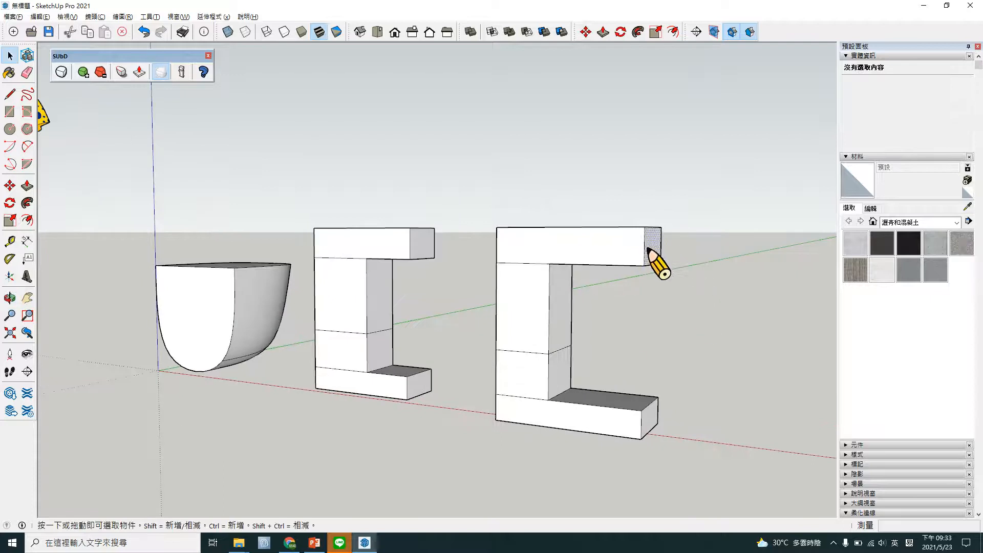
pyautogui.moveTo(648, 250); pyautogui.dragTo(624, 251)
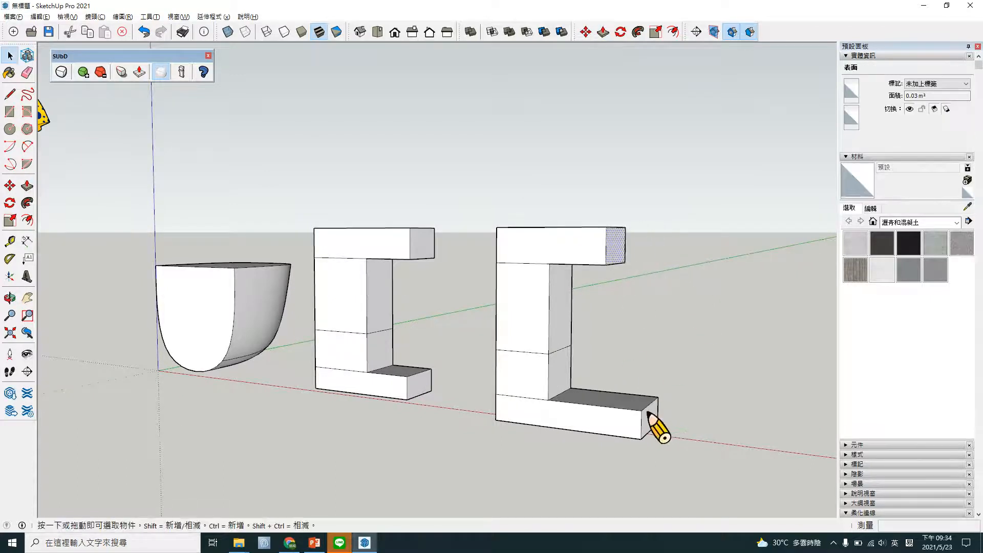
pyautogui.moveTo(652, 422); pyautogui.dragTo(625, 259)
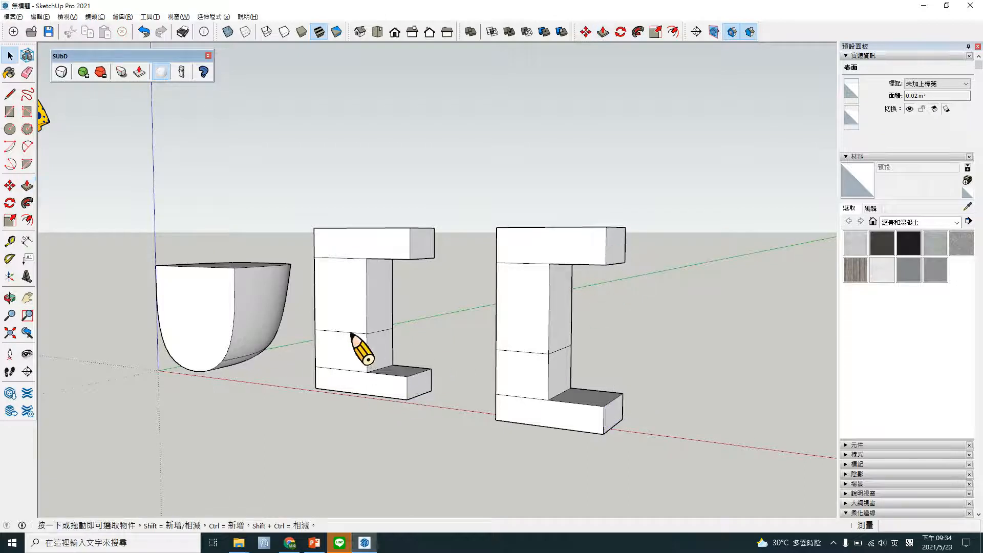
pyautogui.click(367, 194)
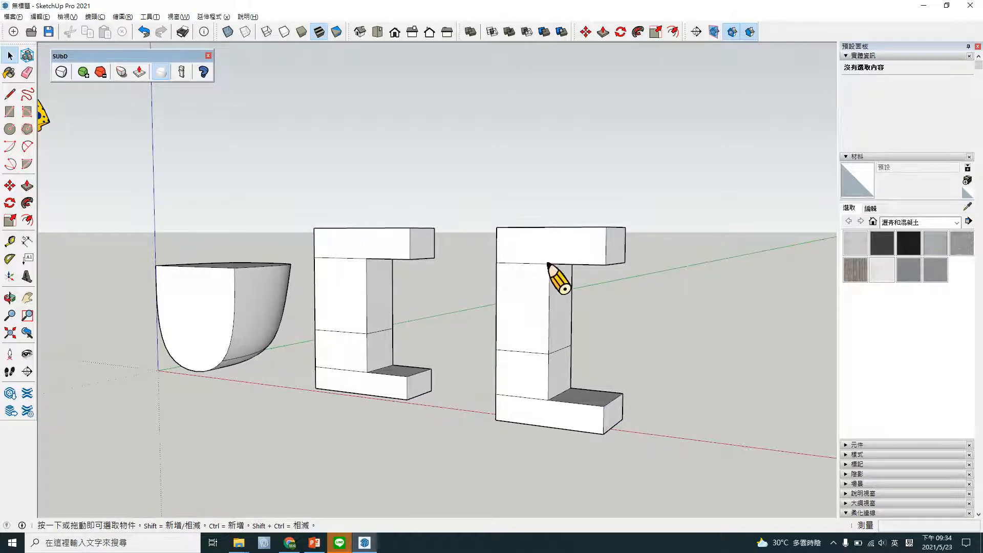
pyautogui.click(507, 298)
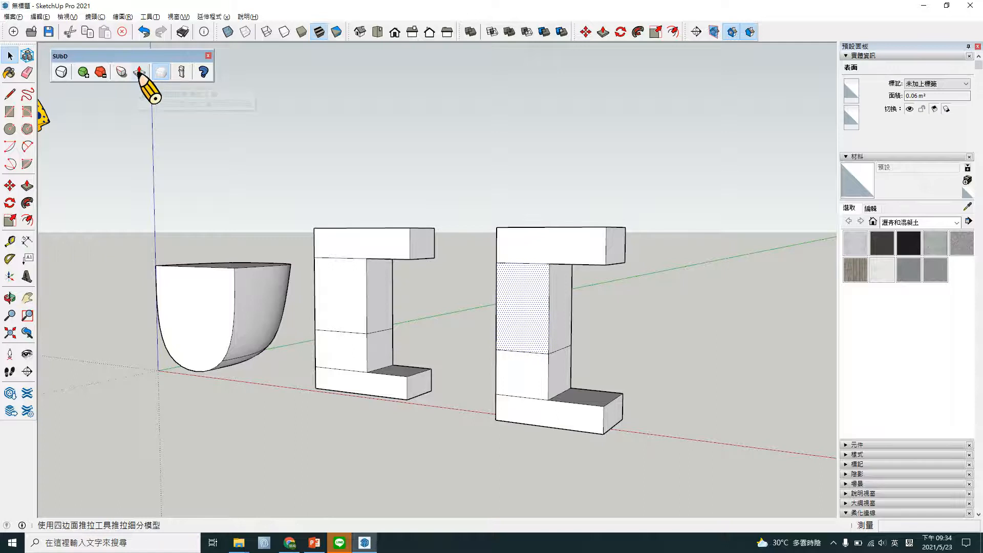
pyautogui.click(656, 235)
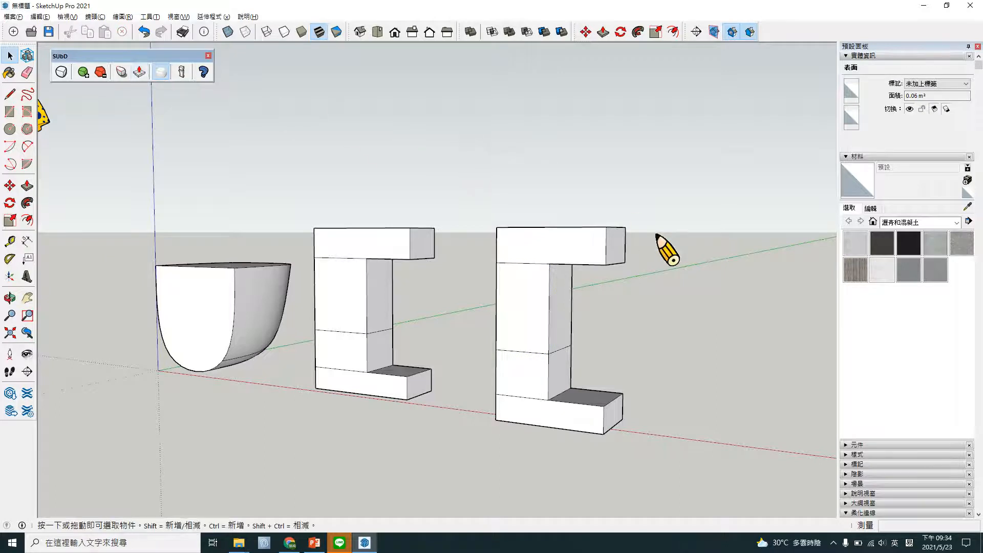
# - Move the whole new block about 12.1 cm along the green axis, in line with the first block
pyautogui.moveTo(655, 235); pyautogui.dragTo(646, 258, button='middle')
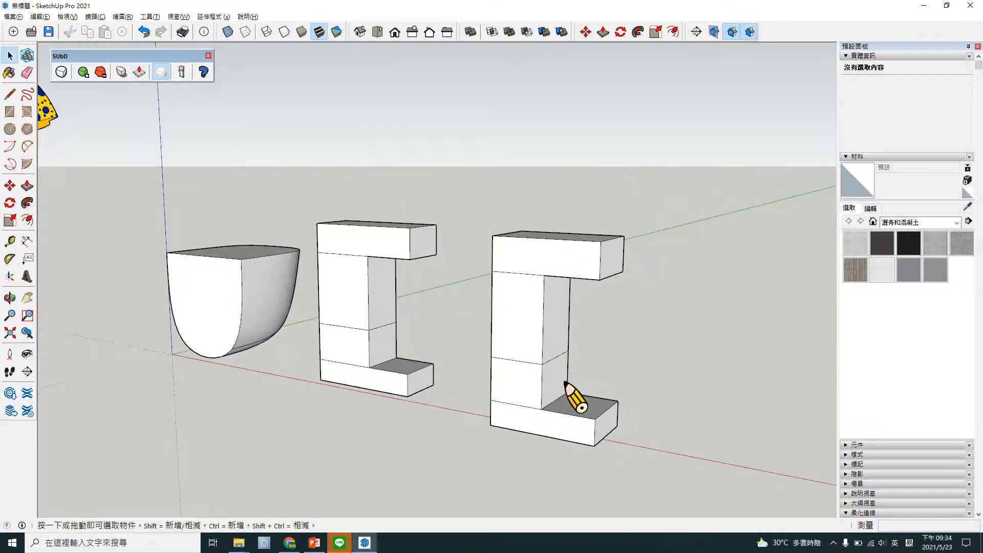
pyautogui.tripleClick(512, 305)
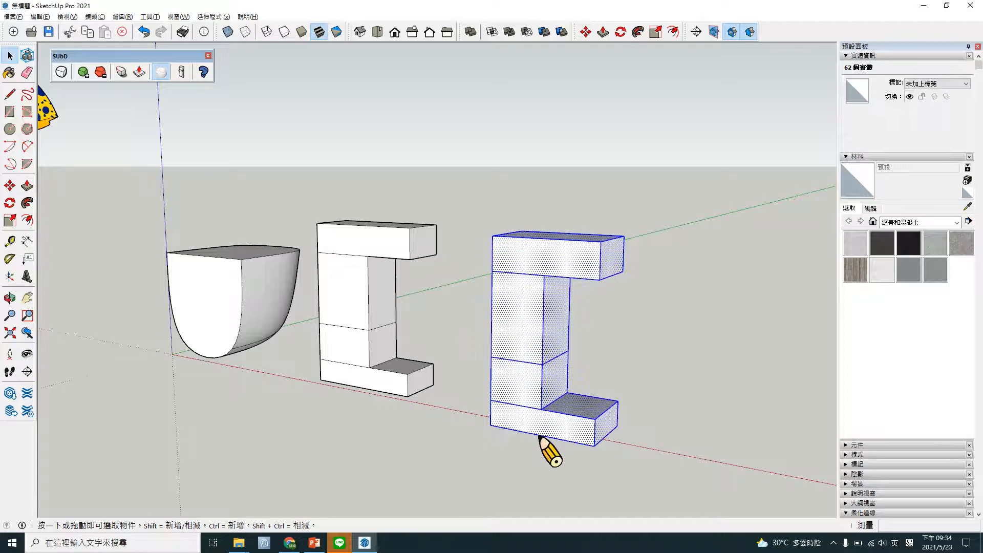
pyautogui.press('m')
pyautogui.click(493, 422)
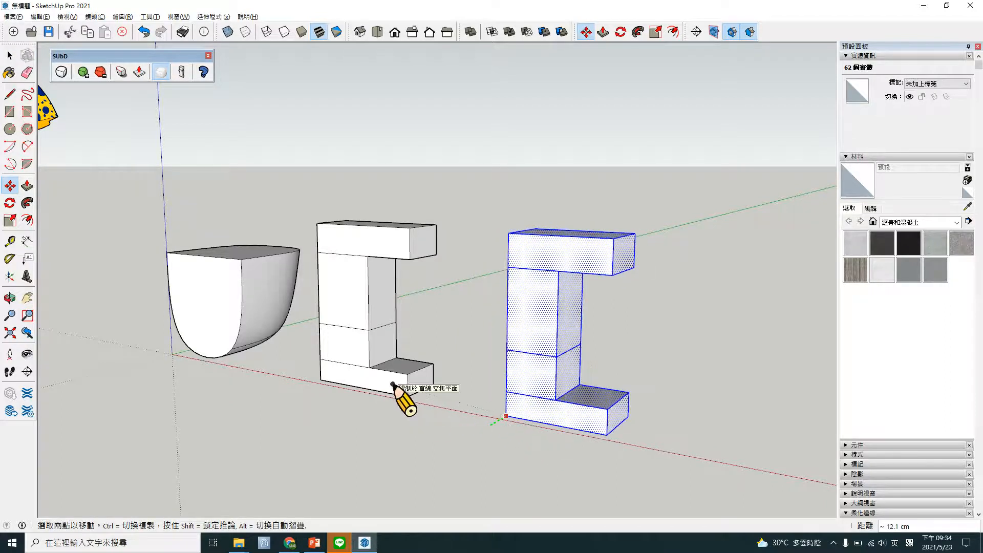
pyautogui.click(393, 383)
pyautogui.press('space')
pyautogui.click(684, 377)
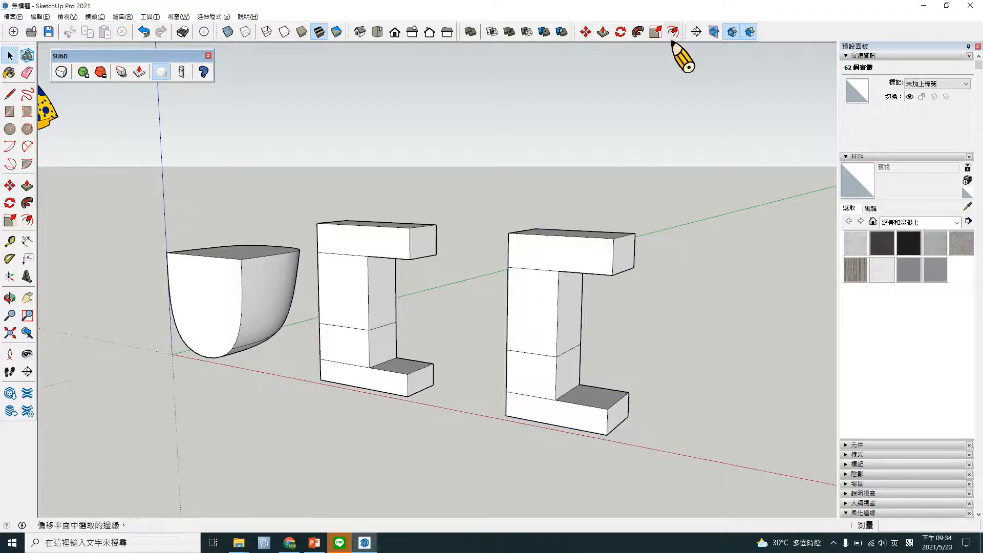
# - Cut the shapes open with a default-named section plane parallel to their front faces and turn off section fill to inspect their interiors
pyautogui.click(696, 31)
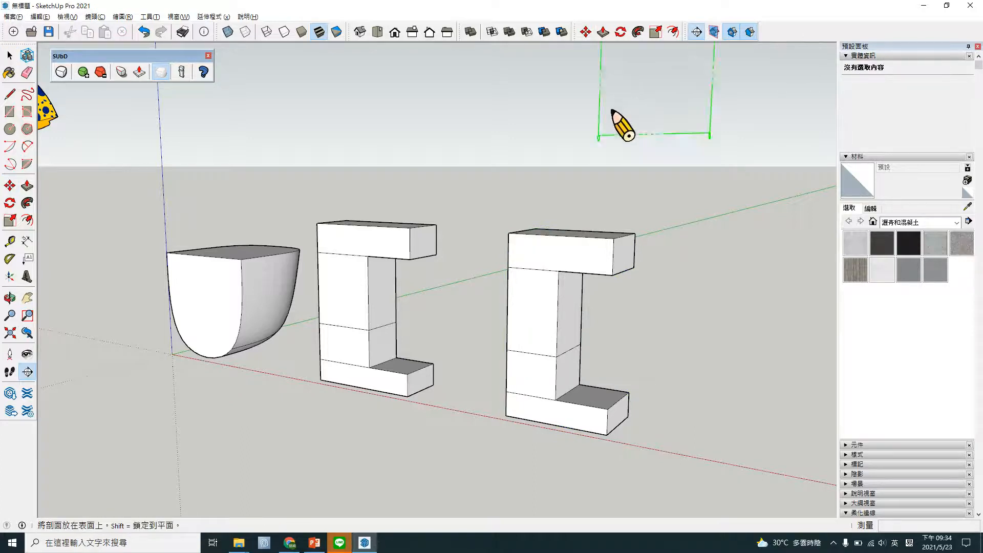
pyautogui.click(541, 243)
pyautogui.click(569, 302)
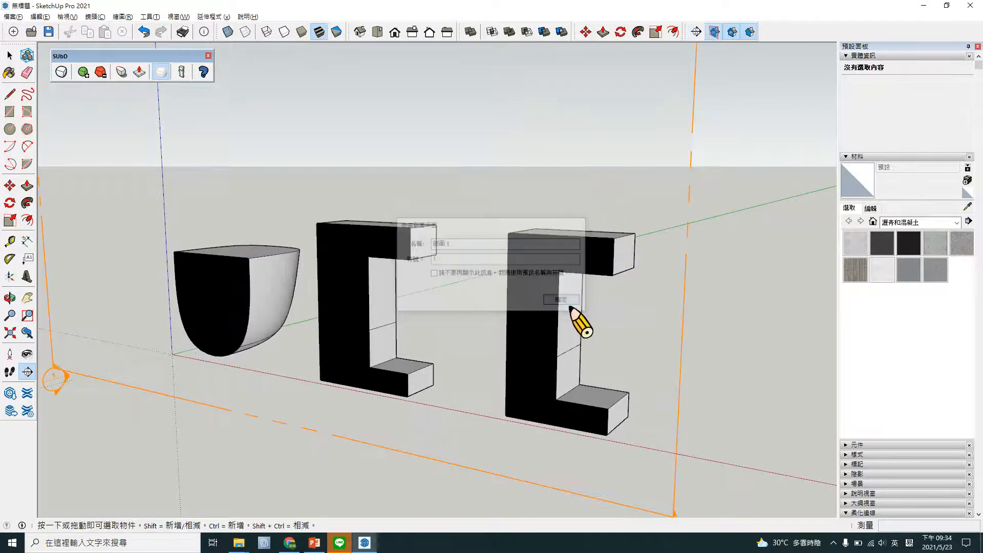
pyautogui.click(749, 33)
pyautogui.moveTo(630, 467); pyautogui.dragTo(621, 390, button='middle')
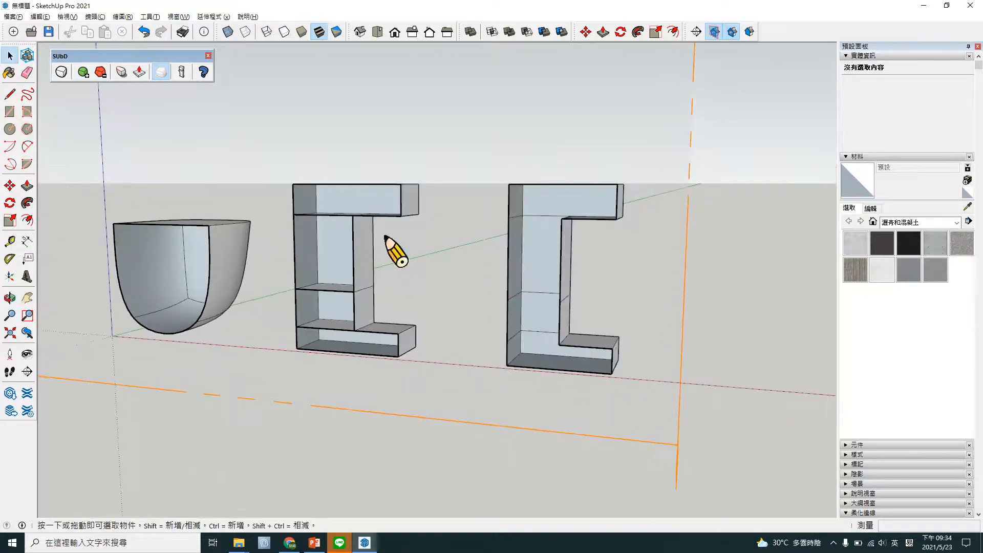
pyautogui.moveTo(386, 237); pyautogui.dragTo(373, 232, button='middle')
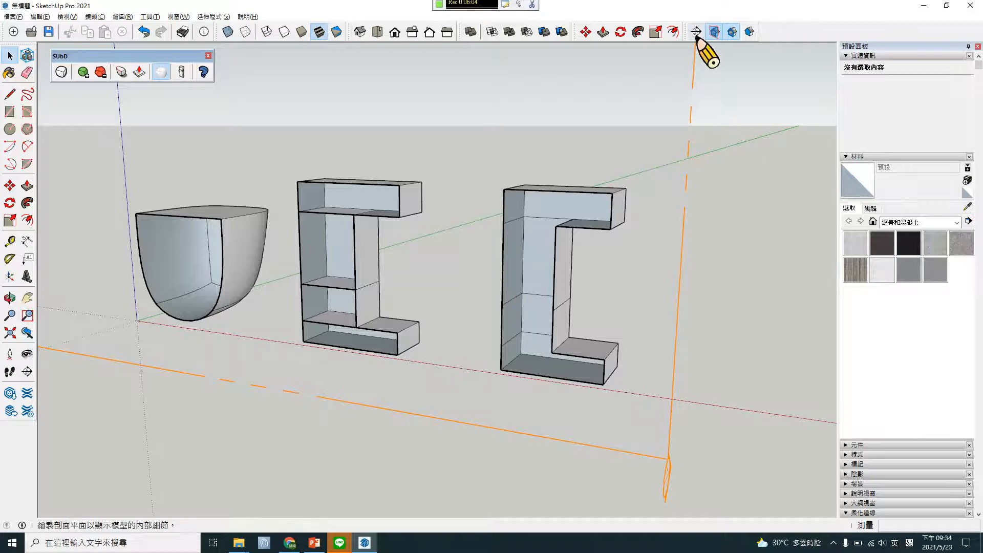
# - Add a second section plane with its default name and delete the first one
pyautogui.click(713, 183)
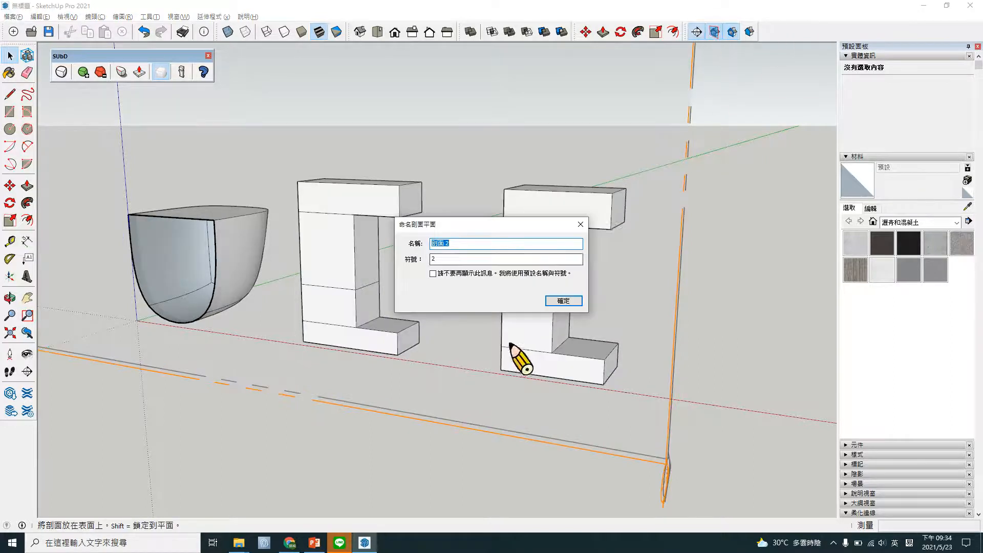
pyautogui.click(564, 303)
pyautogui.click(677, 319)
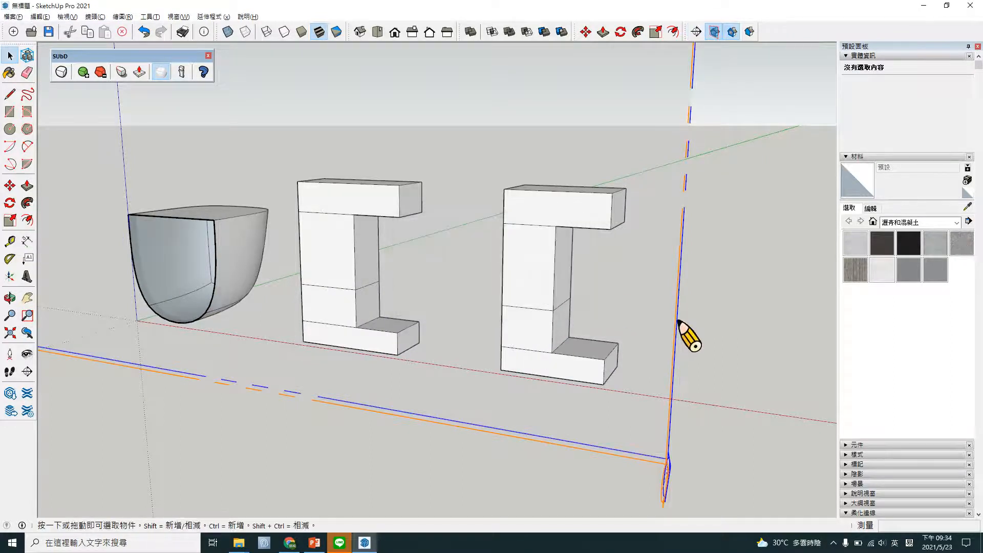
pyautogui.press('Delete')
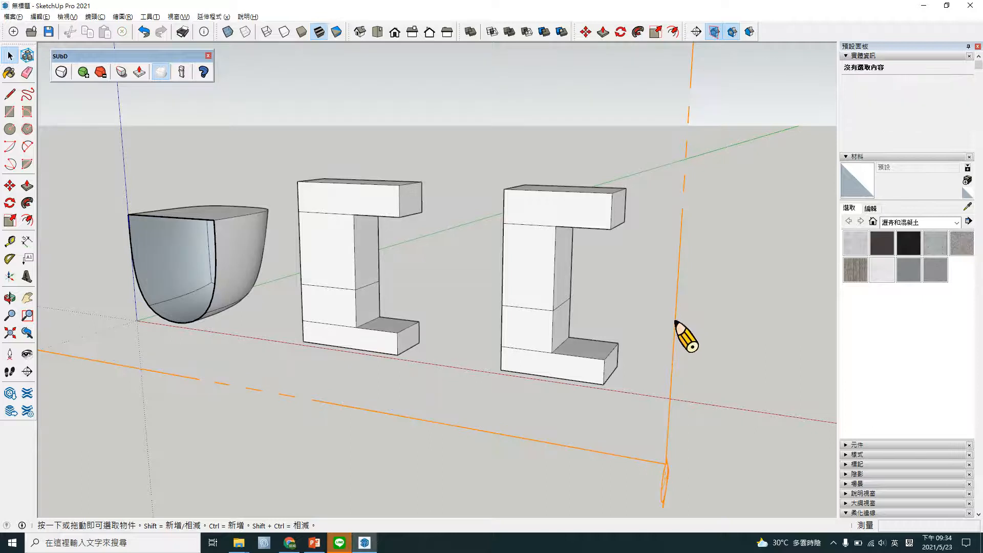
# - Make the first C-shaped block a group and the second block another group
pyautogui.moveTo(280, 143); pyautogui.dragTo(483, 439)
pyautogui.rightClick(386, 343)
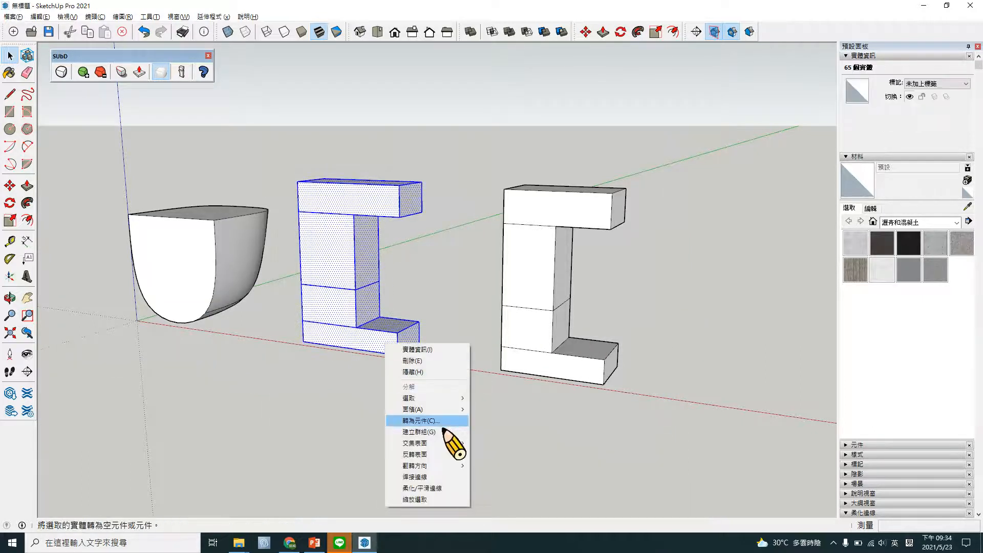
pyautogui.click(419, 432)
pyautogui.moveTo(444, 144); pyautogui.dragTo(720, 468)
pyautogui.rightClick(545, 299)
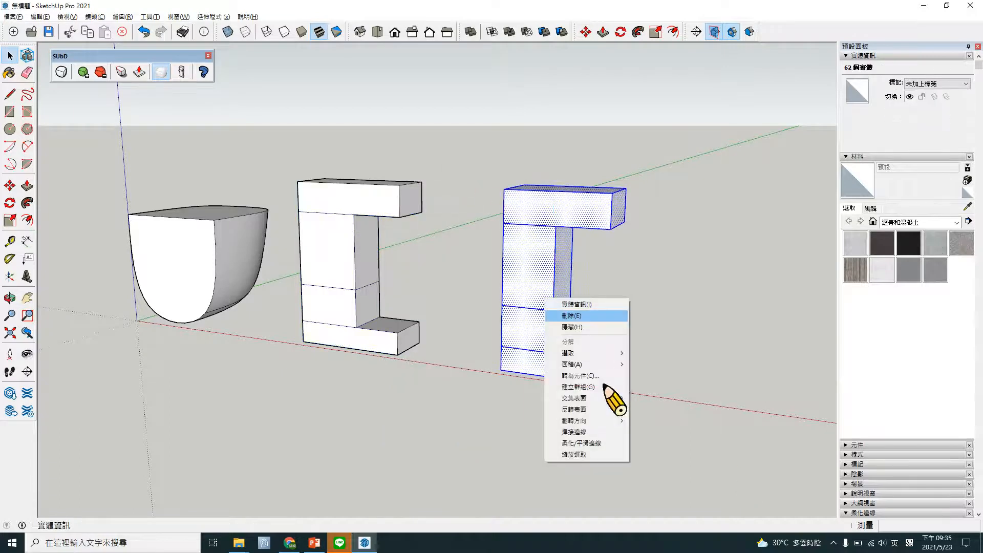
pyautogui.click(599, 379)
# - Subdivide both C-shaped groups together with SUbD and increase their subdivision level
pyautogui.keyDown('shift'); pyautogui.click(362, 283); pyautogui.keyUp('shift')
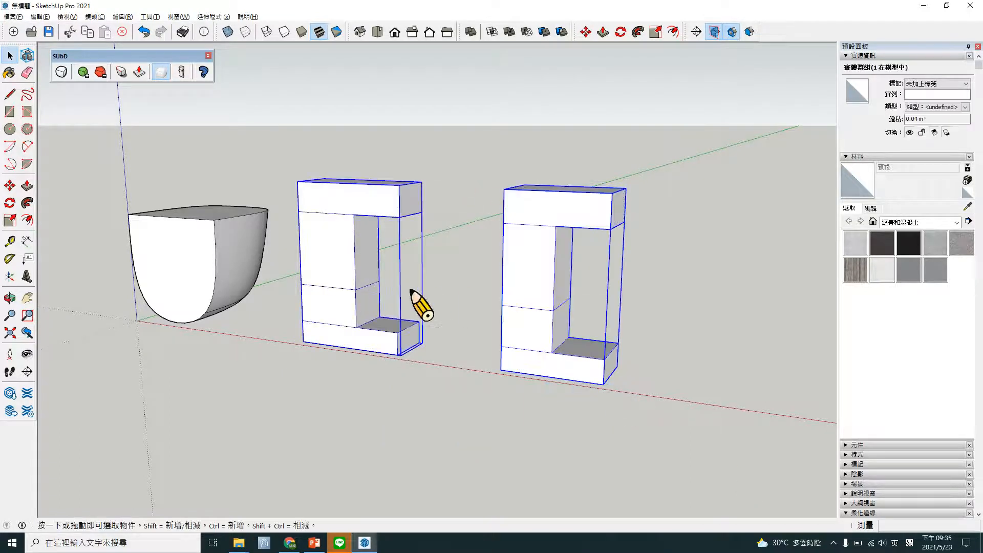
pyautogui.click(61, 72)
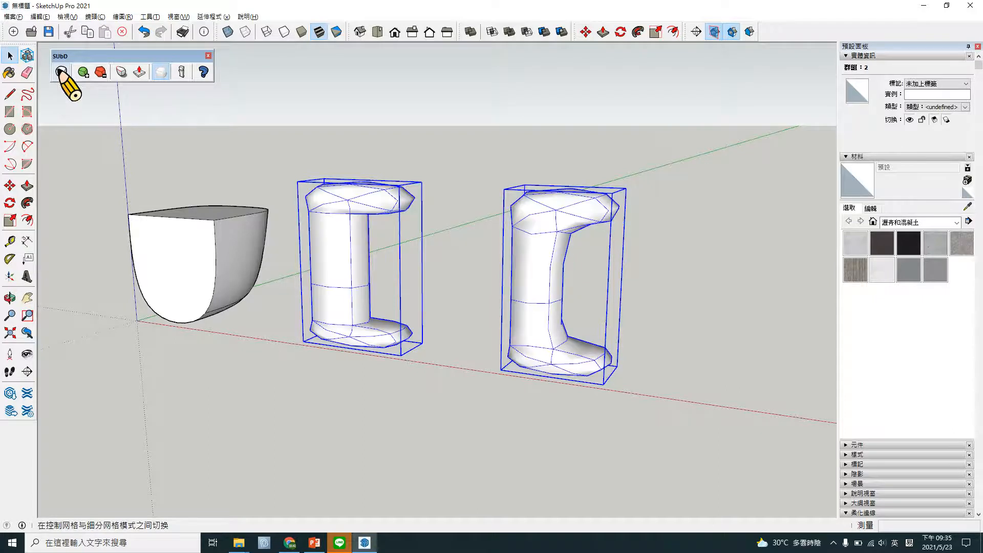
pyautogui.click(83, 72)
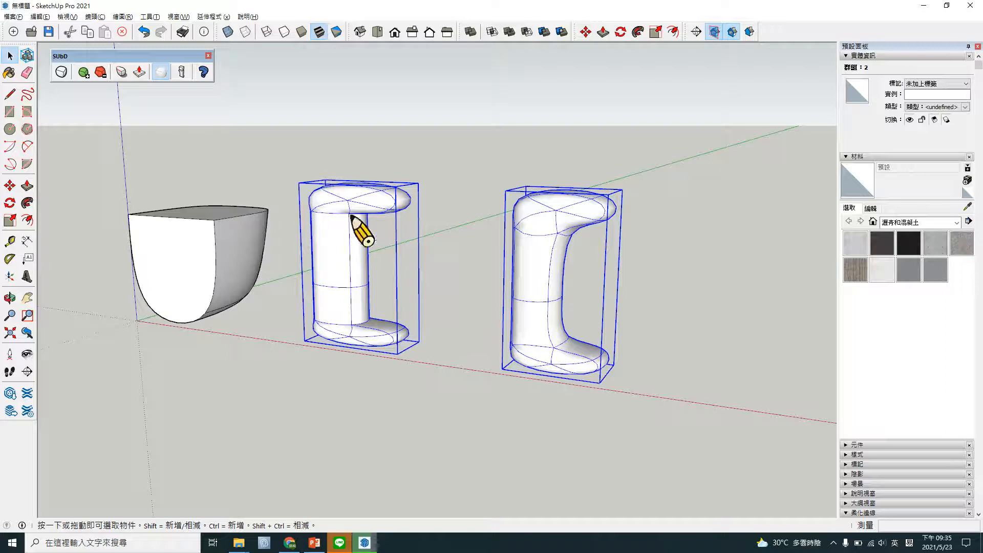
pyautogui.click(425, 237)
pyautogui.scroll(3, 409, 242)
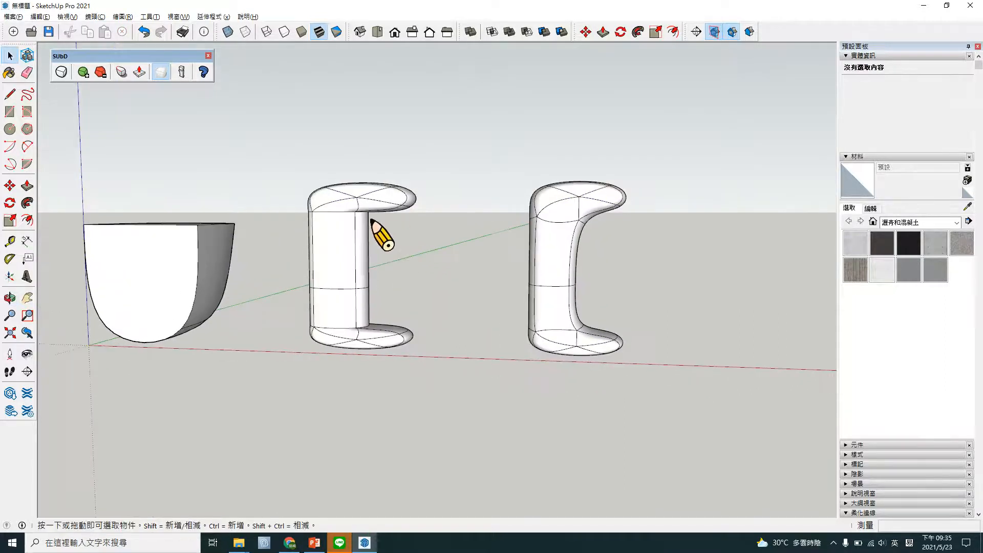
pyautogui.moveTo(409, 242); pyautogui.dragTo(362, 202, button='middle')
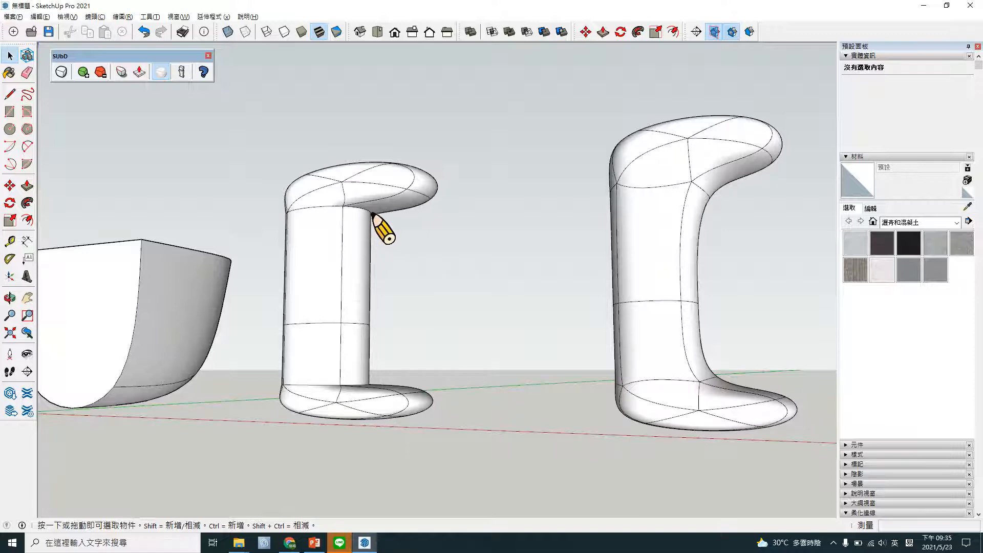
pyautogui.moveTo(372, 380); pyautogui.dragTo(537, 266, button='middle')
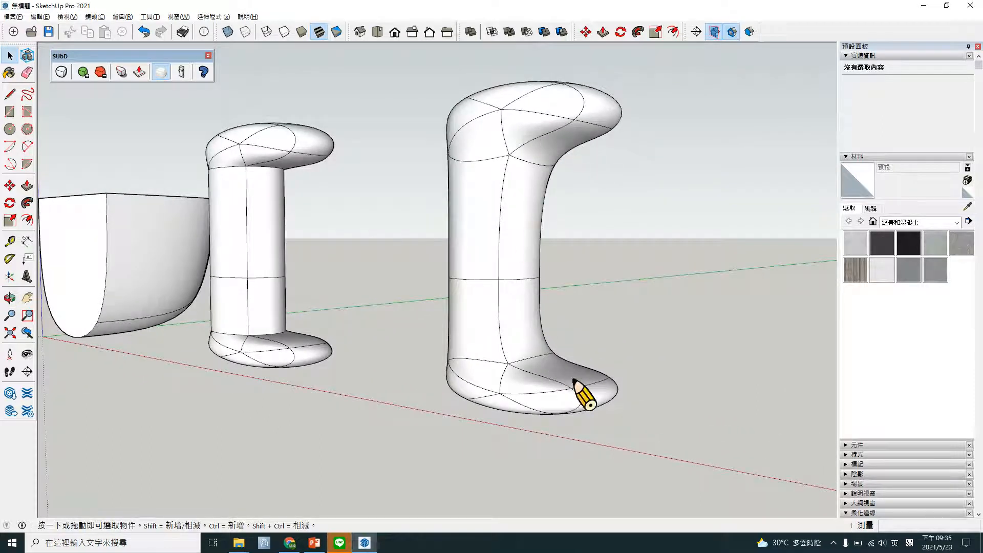
# - Draw a 50 by 50 cm square on the ground beside the second C-shaped block
pyautogui.moveTo(486, 337); pyautogui.dragTo(548, 329, button='middle')
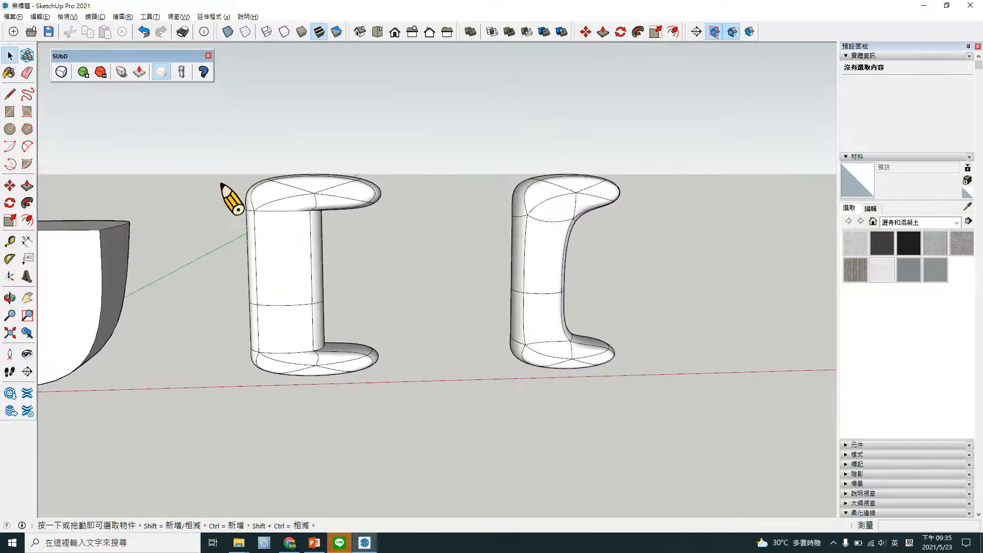
pyautogui.moveTo(641, 300); pyautogui.dragTo(404, 265, button='middle')
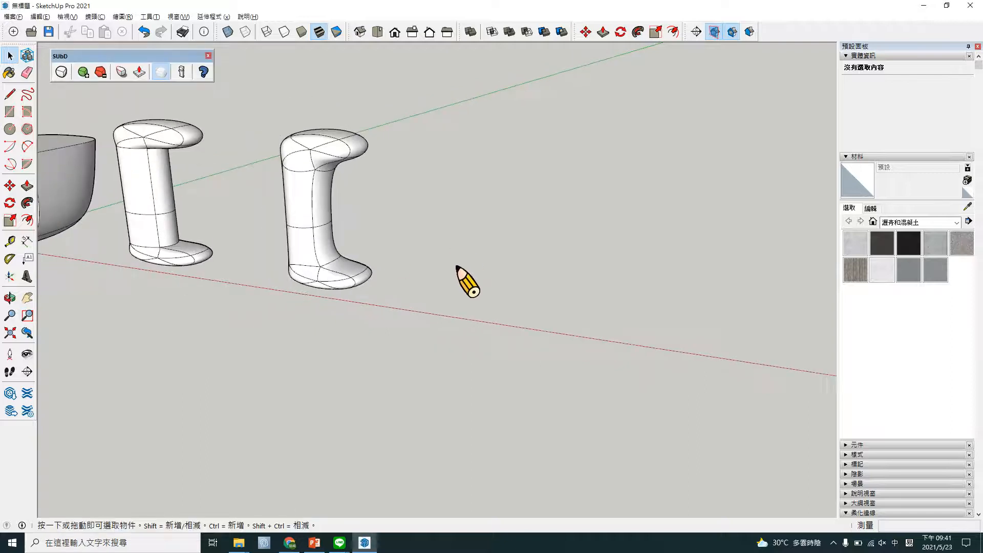
pyautogui.moveTo(467, 278); pyautogui.dragTo(302, 321, button='middle')
pyautogui.scroll(3, 290, 285)
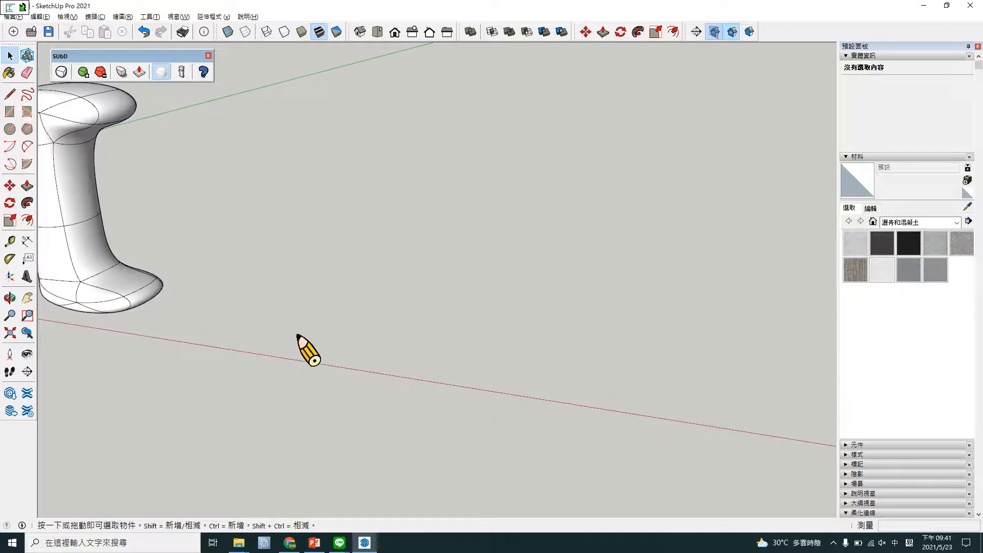
pyautogui.press('r')
pyautogui.click(293, 308)
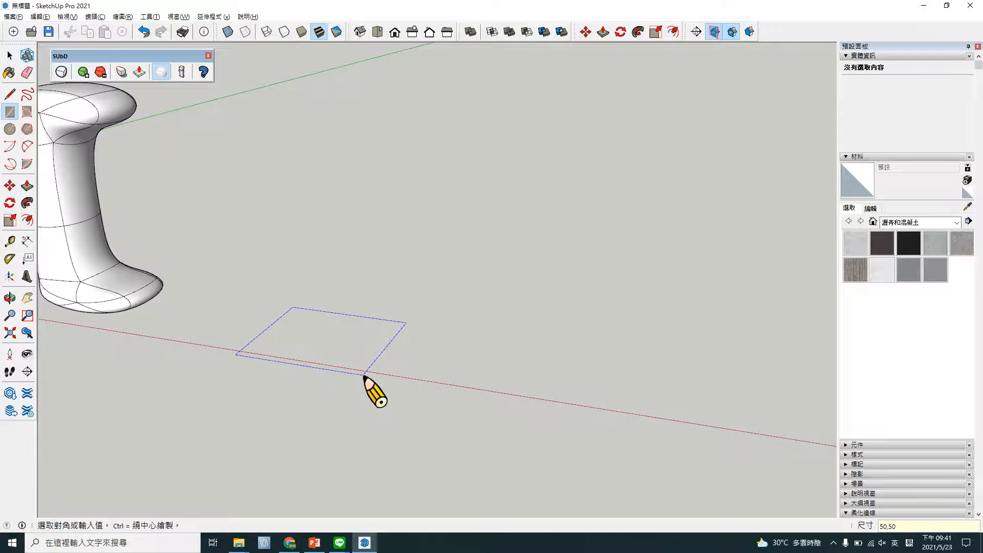
pyautogui.click(365, 377)
pyautogui.scroll(2, 389, 384)
pyautogui.press('space')
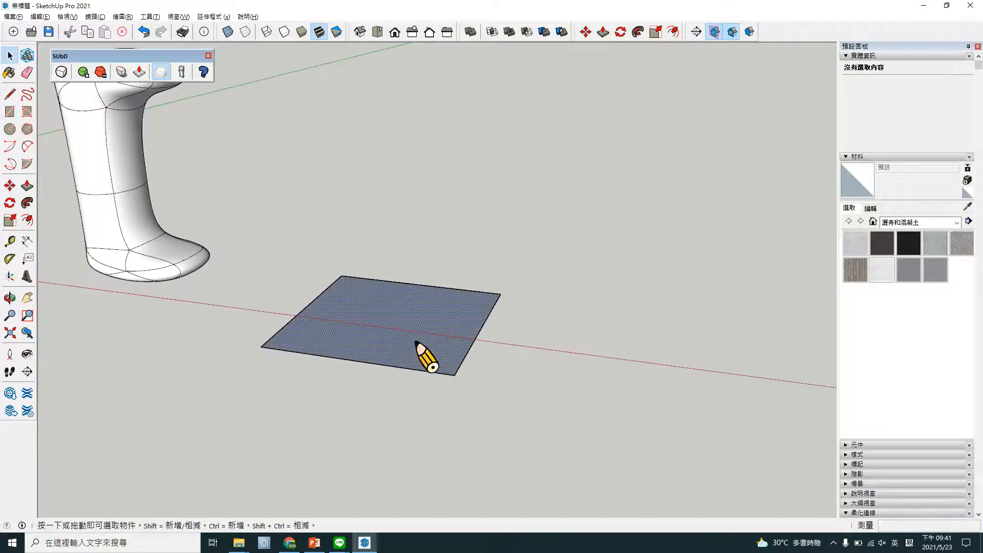
# - Push/Pull the square up into a box about 30 cm tall
pyautogui.press('p')
pyautogui.click(417, 351)
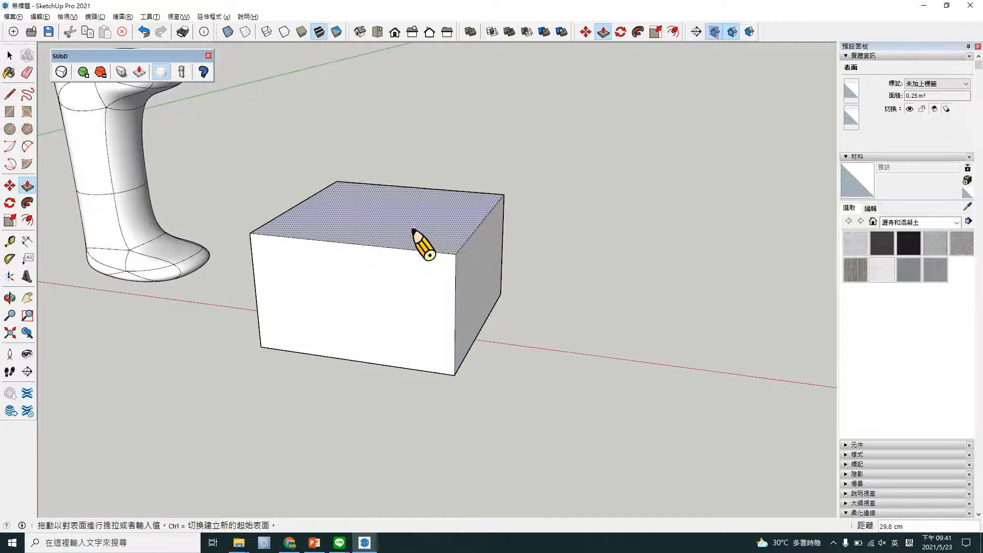
pyautogui.moveTo(399, 240); pyautogui.dragTo(486, 245, button='middle')
pyautogui.press('space')
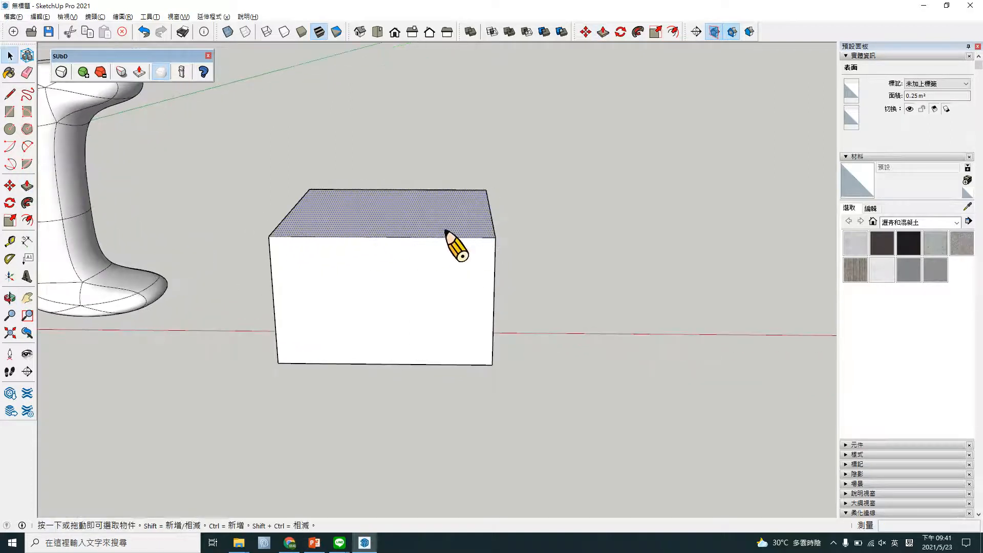
# - Scale the box's top face uniformly about its centre by a factor of about 1.30
pyautogui.doubleClick(445, 231)
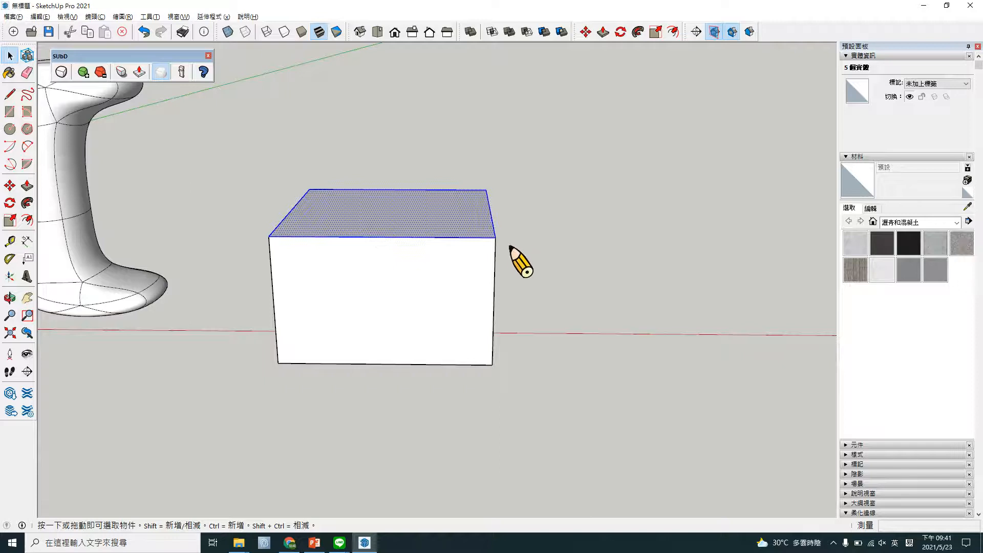
pyautogui.press('s')
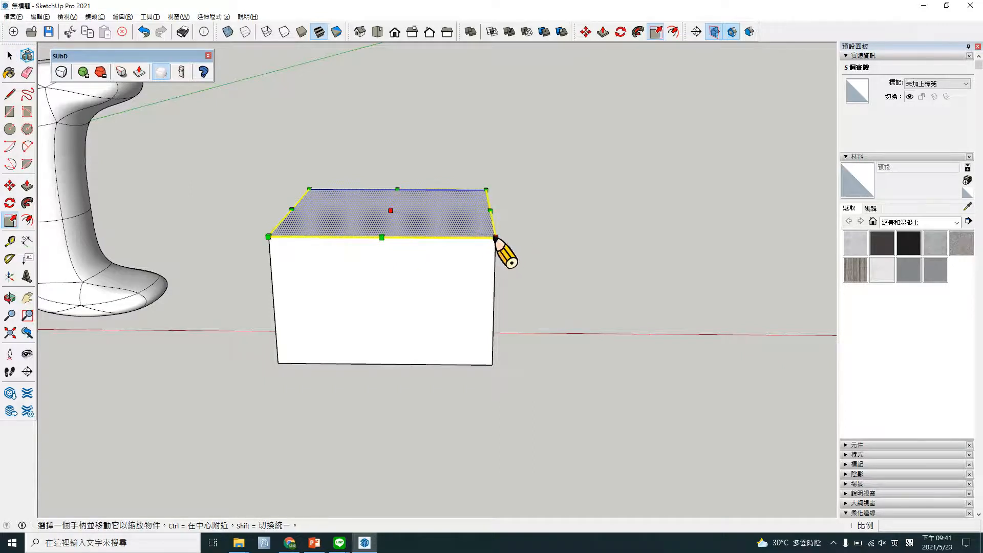
pyautogui.moveTo(495, 237); pyautogui.dragTo(533, 248)
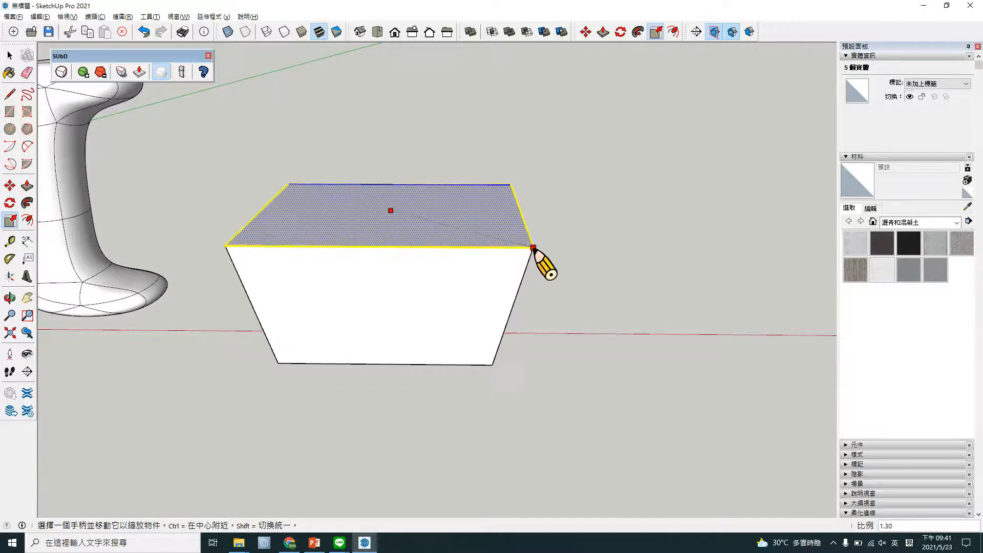
# - Push/Pull the widened top face upward as a new section, keeping the existing edge loop below it
pyautogui.moveTo(467, 272); pyautogui.dragTo(467, 306, button='middle')
pyautogui.press('p')
pyautogui.moveTo(468, 305); pyautogui.dragTo(474, 259)
pyautogui.moveTo(500, 276); pyautogui.dragTo(462, 309, button='middle')
# - Scale the new top face uniformly about its centre by a factor of about 0.71
pyautogui.press('space')
pyautogui.doubleClick(460, 305)
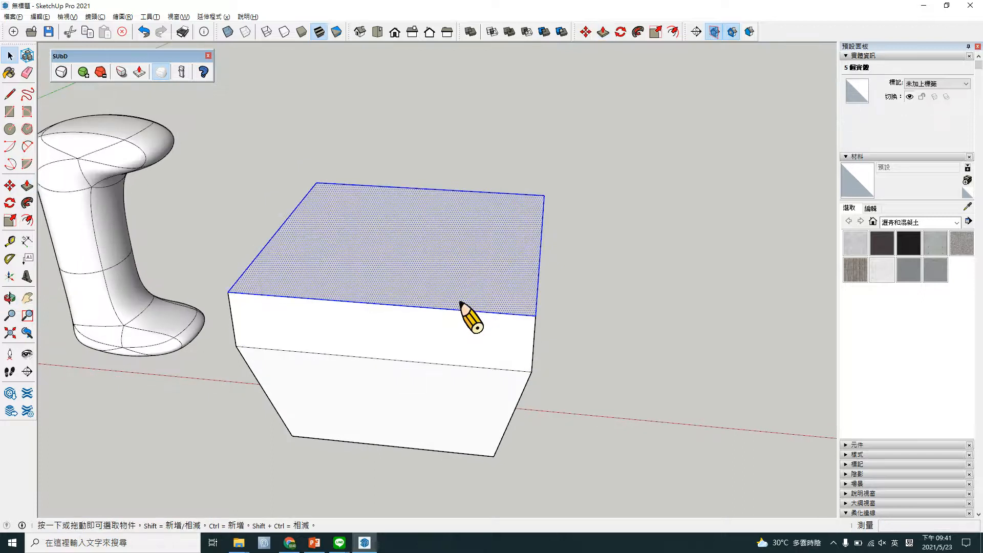
pyautogui.press('s')
pyautogui.moveTo(536, 316); pyautogui.dragTo(495, 291)
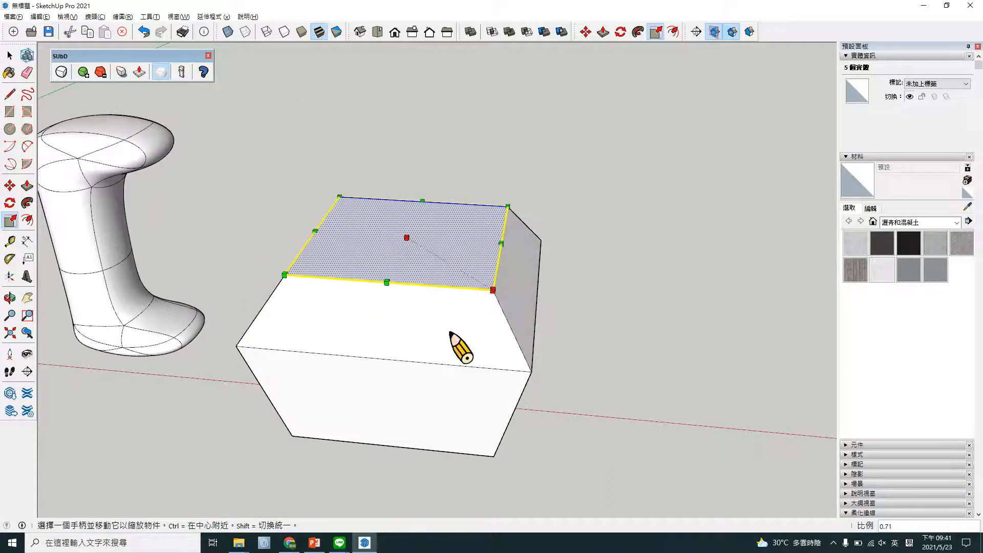
pyautogui.moveTo(456, 344); pyautogui.dragTo(527, 472, button='middle')
pyautogui.press('s')
pyautogui.scroll(2, 454, 292)
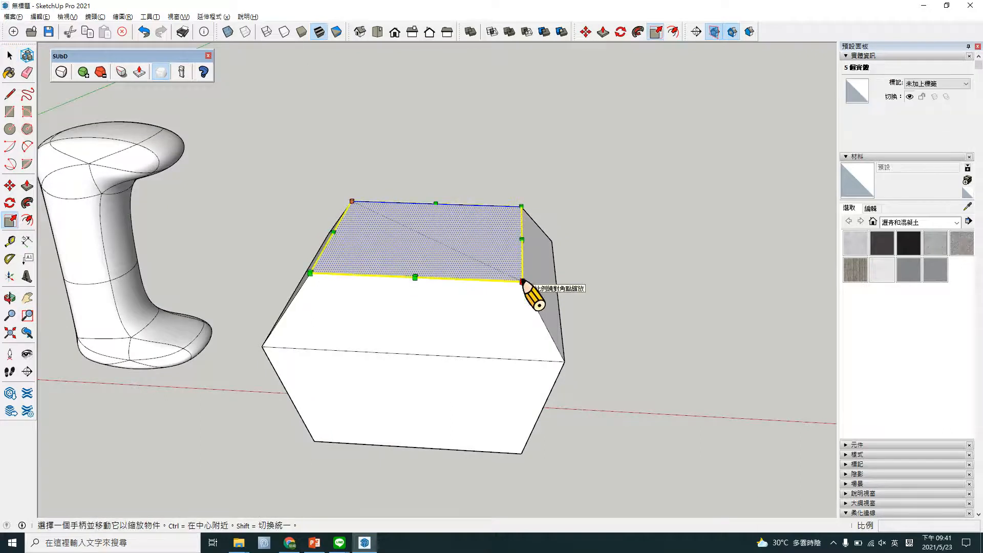
# - Offset the top face's outline about 15.5 cm inward to form a small inner rectangle
pyautogui.press('f')
pyautogui.click(524, 271)
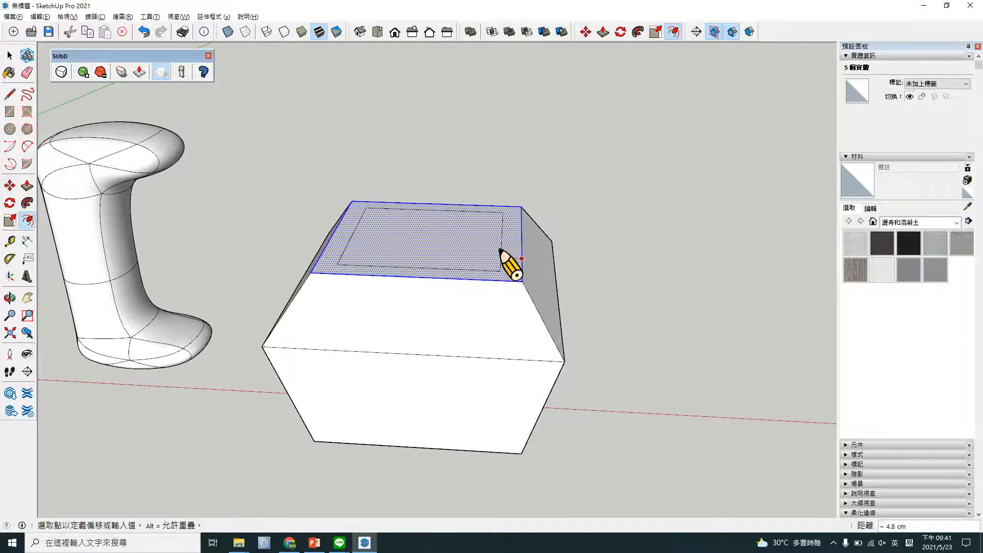
pyautogui.click(458, 238)
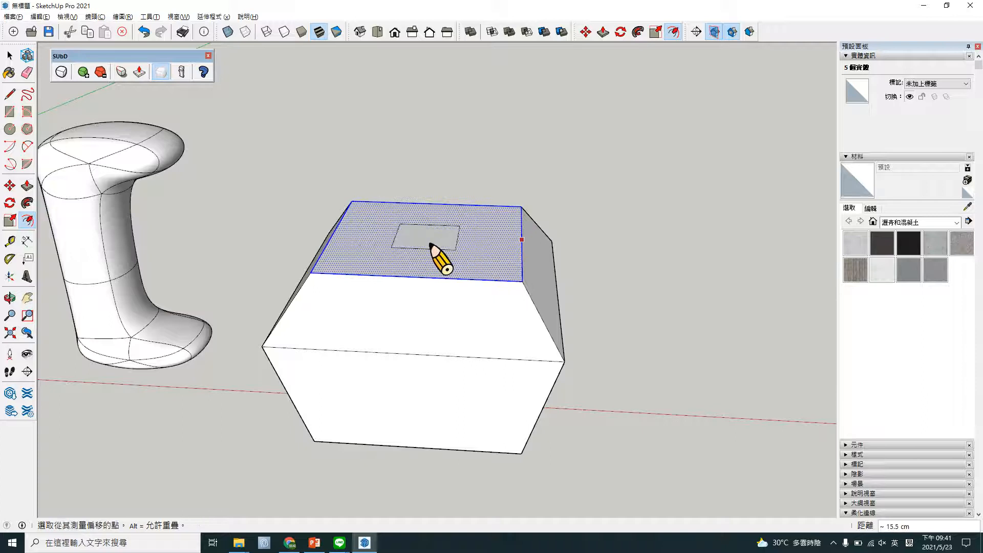
pyautogui.moveTo(430, 244); pyautogui.dragTo(434, 255, button='middle')
# - Push/Pull the small inner rectangle about 8.5 cm down to sink an opening into the top
pyautogui.press('space')
pyautogui.click(436, 241)
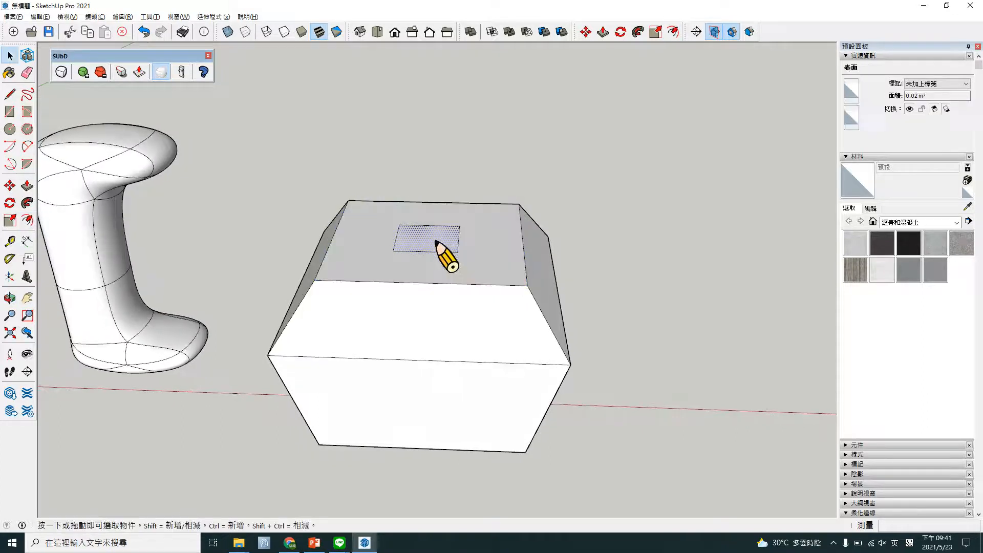
pyautogui.press('p')
pyautogui.click(436, 243)
pyautogui.click(439, 272)
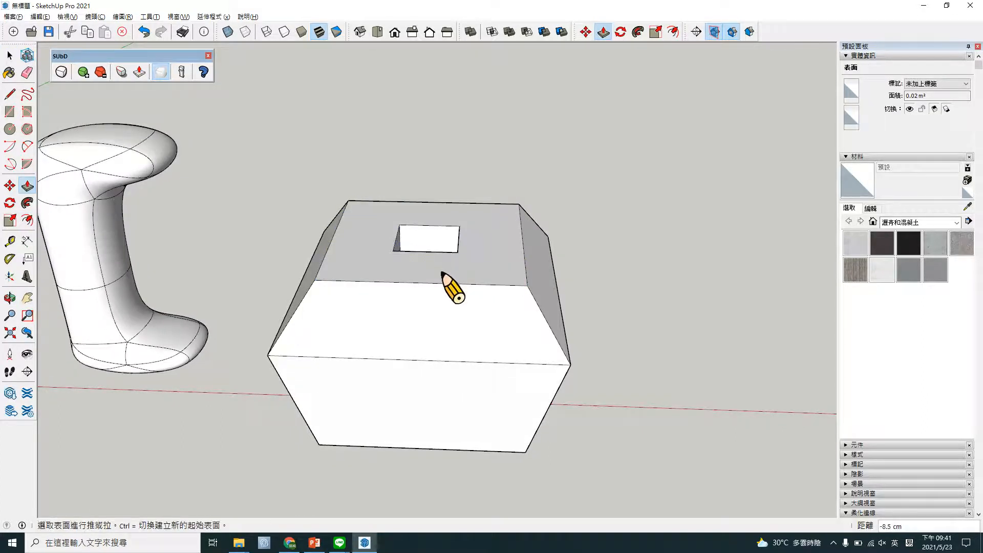
pyautogui.moveTo(437, 276); pyautogui.dragTo(509, 237, button='middle')
# - Move one short rim edge of the top opening straight up by about 3.3 cm
pyautogui.press('space')
pyautogui.click(478, 221)
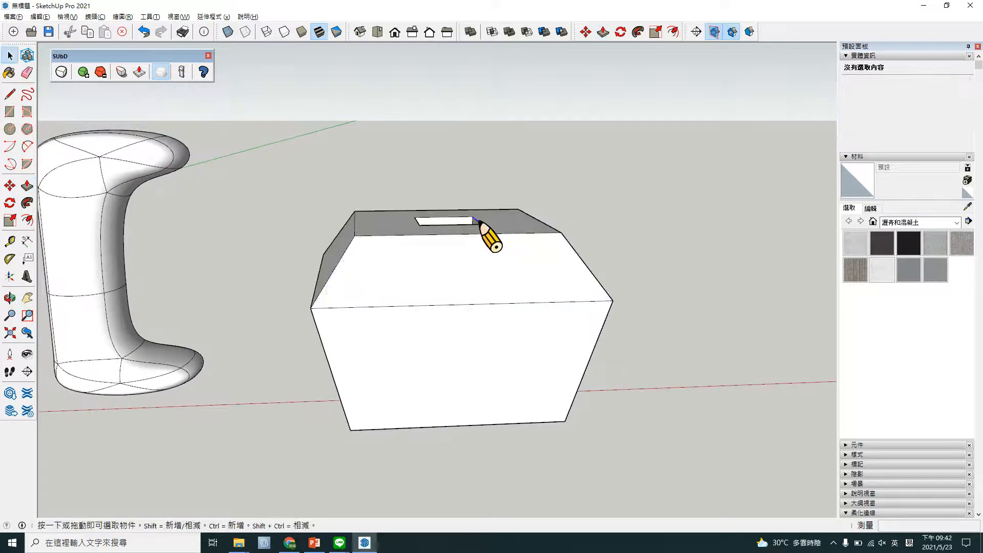
pyautogui.press('m')
pyautogui.click(479, 221)
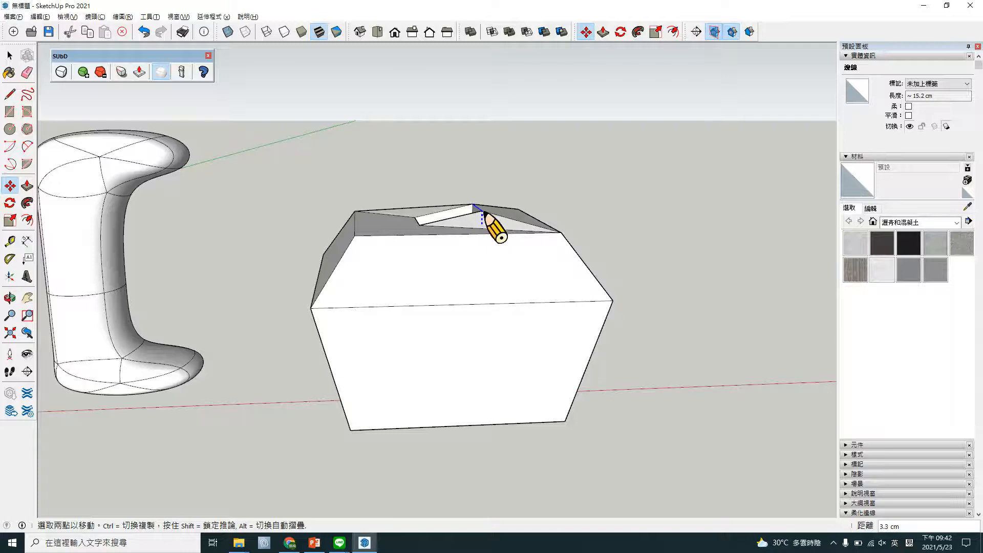
pyautogui.click(480, 219)
pyautogui.moveTo(416, 257); pyautogui.dragTo(309, 231, button='middle')
pyautogui.scroll(-5, 455, 274)
pyautogui.press('space')
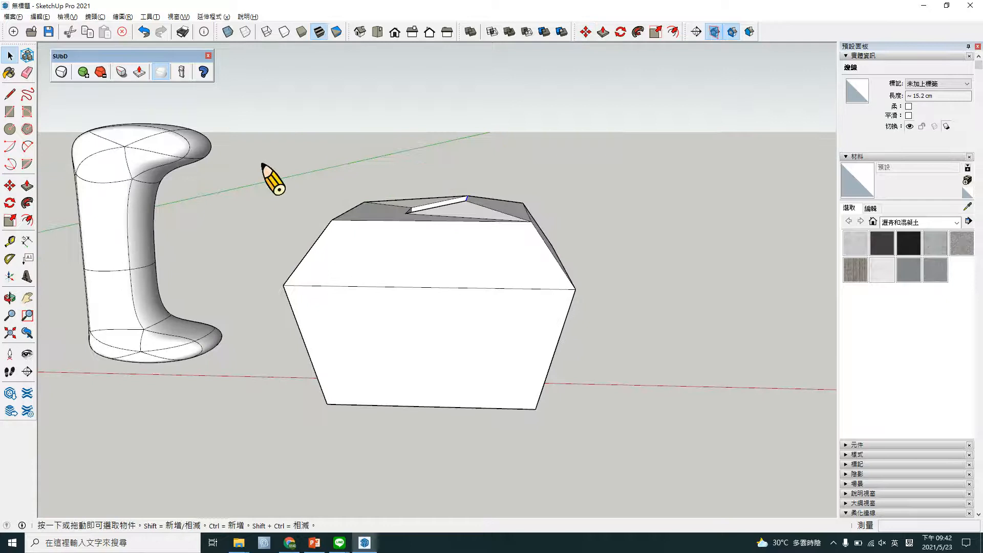
# - Select the whole faceted block with its opening and make it a group
pyautogui.moveTo(263, 164); pyautogui.dragTo(637, 484)
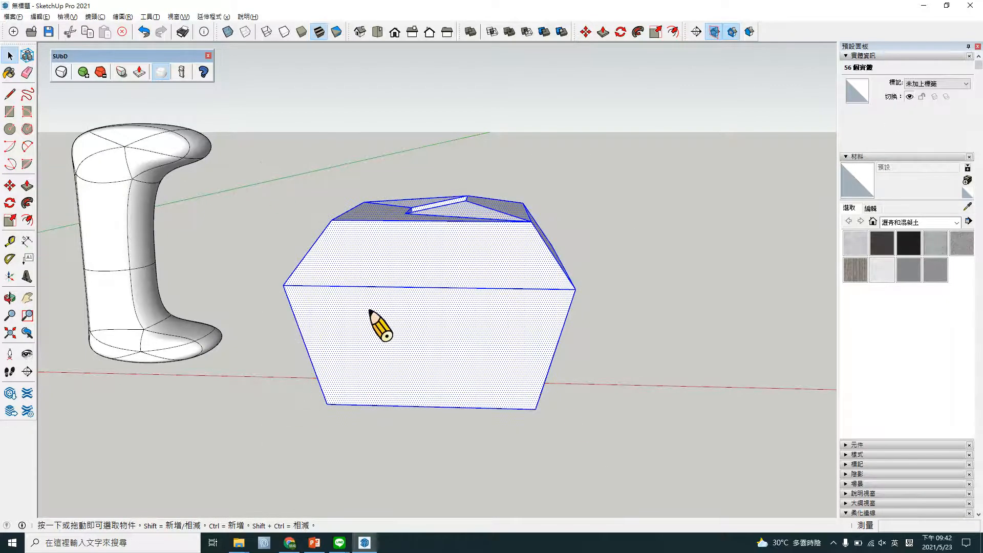
pyautogui.moveTo(369, 311); pyautogui.dragTo(363, 379, button='middle')
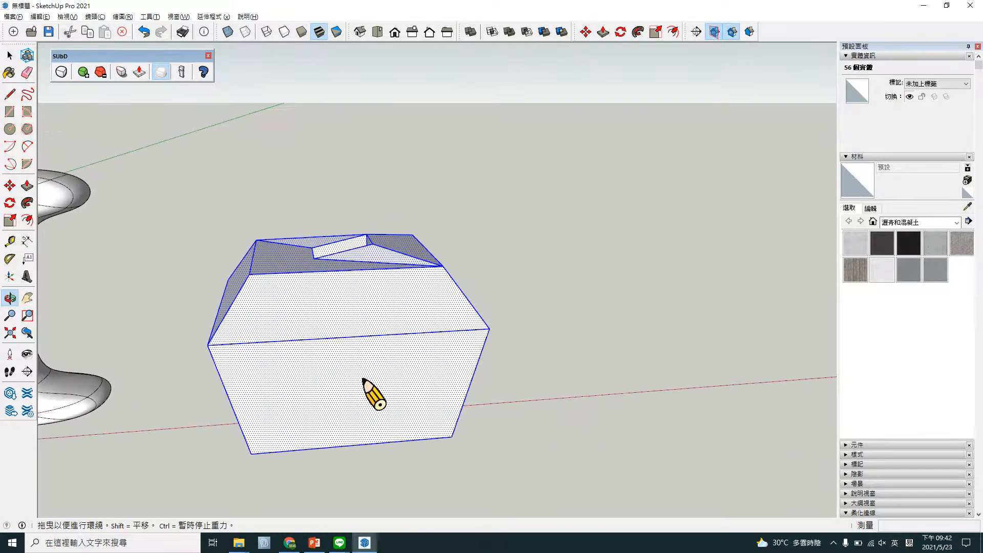
pyautogui.rightClick(365, 380)
pyautogui.click(416, 301)
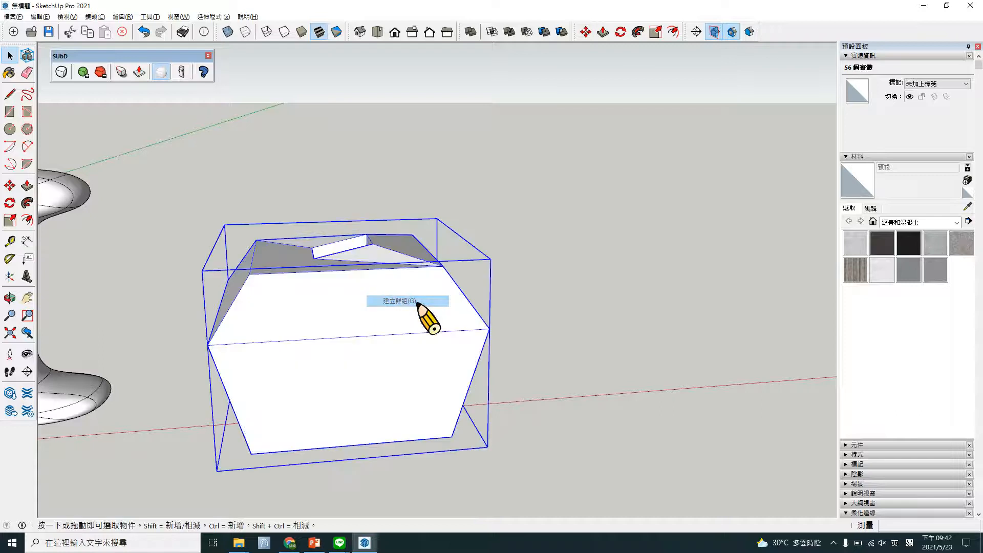
pyautogui.moveTo(358, 366); pyautogui.dragTo(284, 134, button='middle')
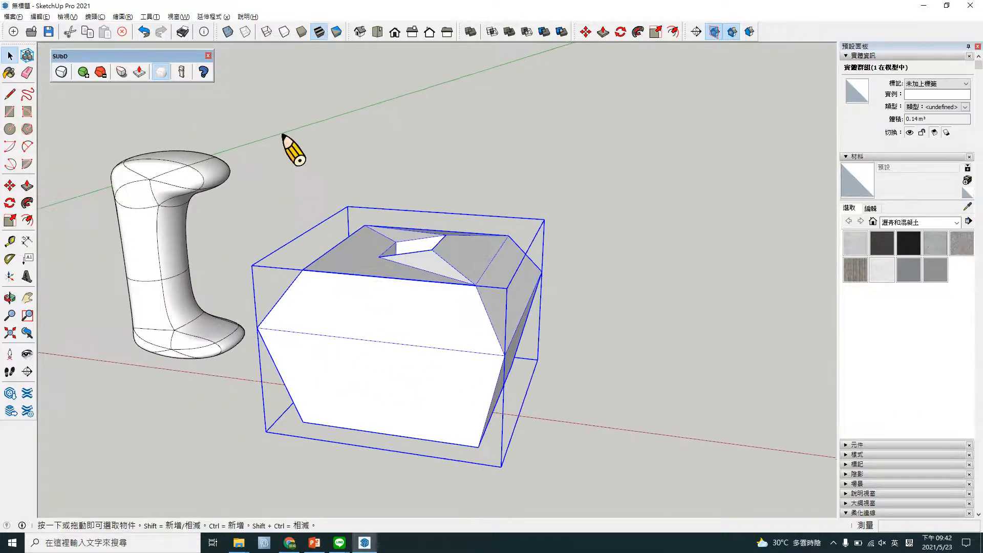
# - Subdivide the new group with SUbD and increase its subdivision level twice
pyautogui.click(61, 72)
pyautogui.moveTo(269, 278); pyautogui.dragTo(363, 196, button='middle')
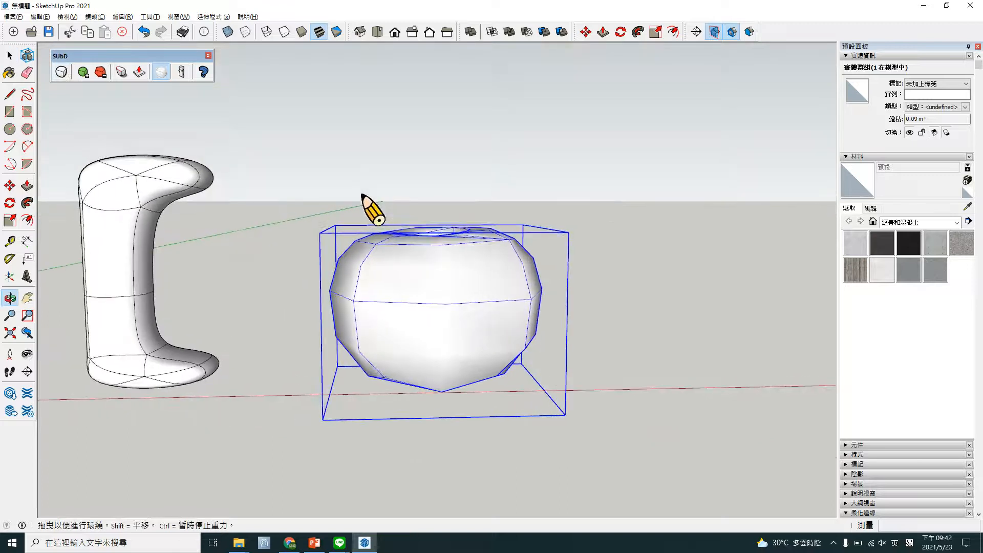
pyautogui.click(83, 72)
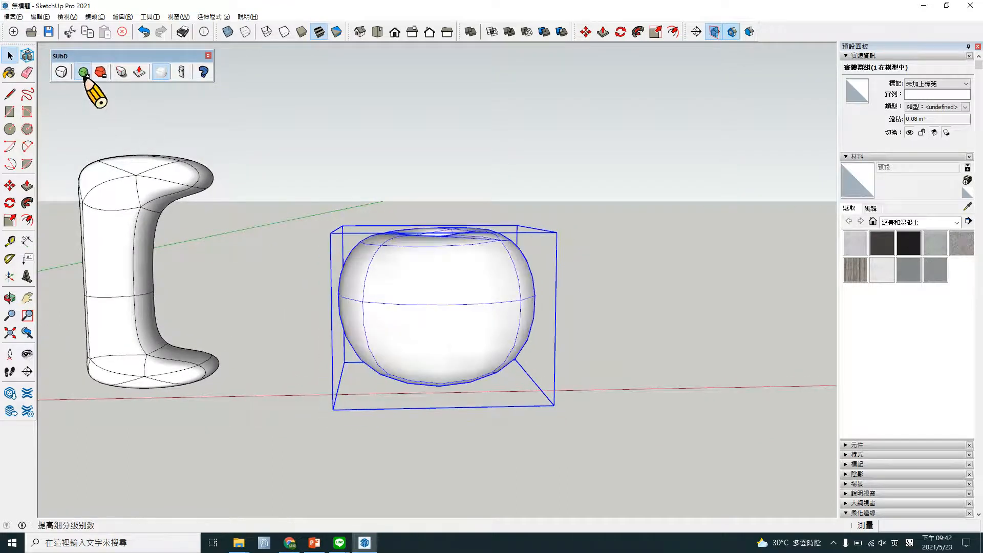
pyautogui.click(83, 72)
pyautogui.click(629, 276)
pyautogui.scroll(3, 457, 253)
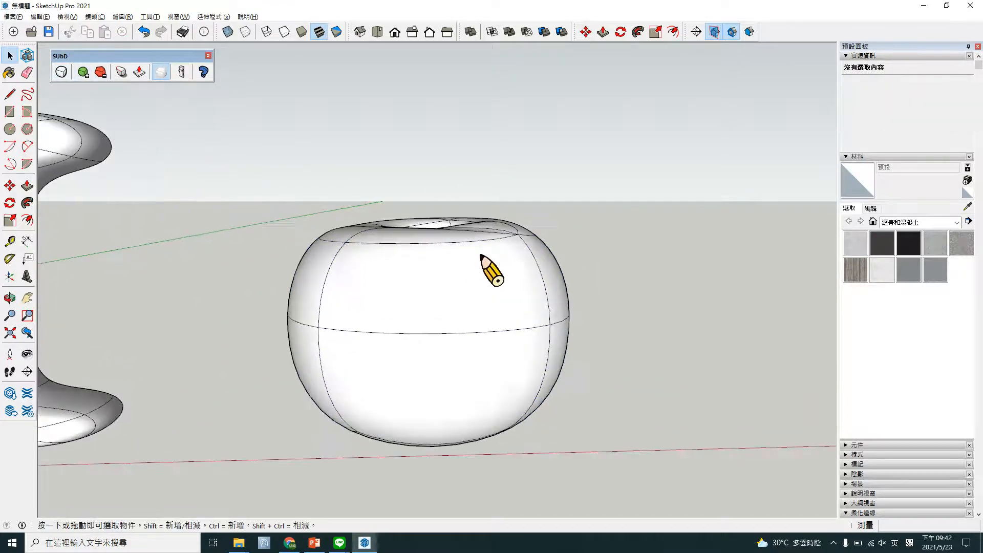
pyautogui.moveTo(481, 255); pyautogui.dragTo(650, 168, button='middle')
pyautogui.moveTo(629, 158)
pyautogui.mouseDown(button='middle')
pyautogui.moveTo(582, 201)
pyautogui.moveTo(614, 169)
pyautogui.mouseUp(button='middle')
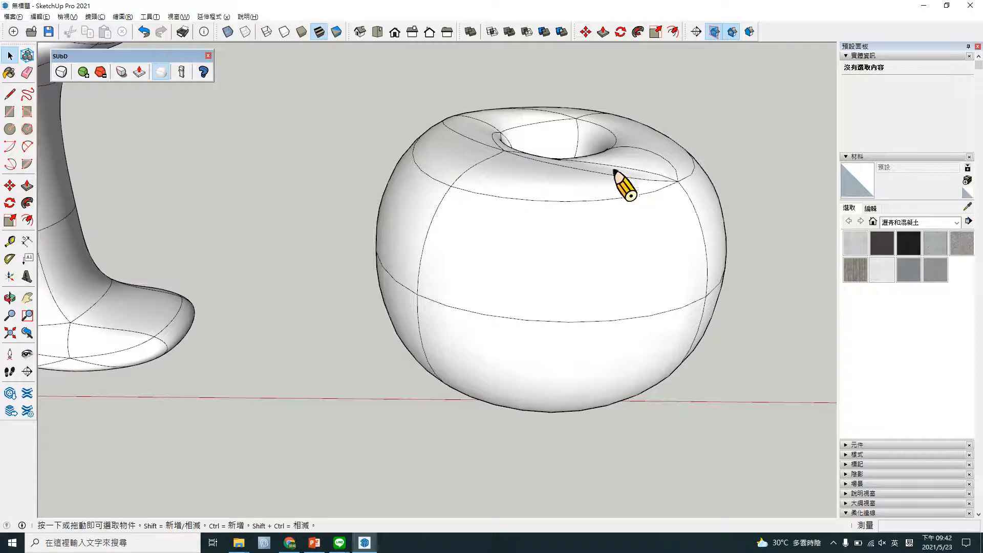
# - Toggle subdivision off for the rounded group to return it to its control mesh
pyautogui.click(62, 74)
pyautogui.click(568, 291)
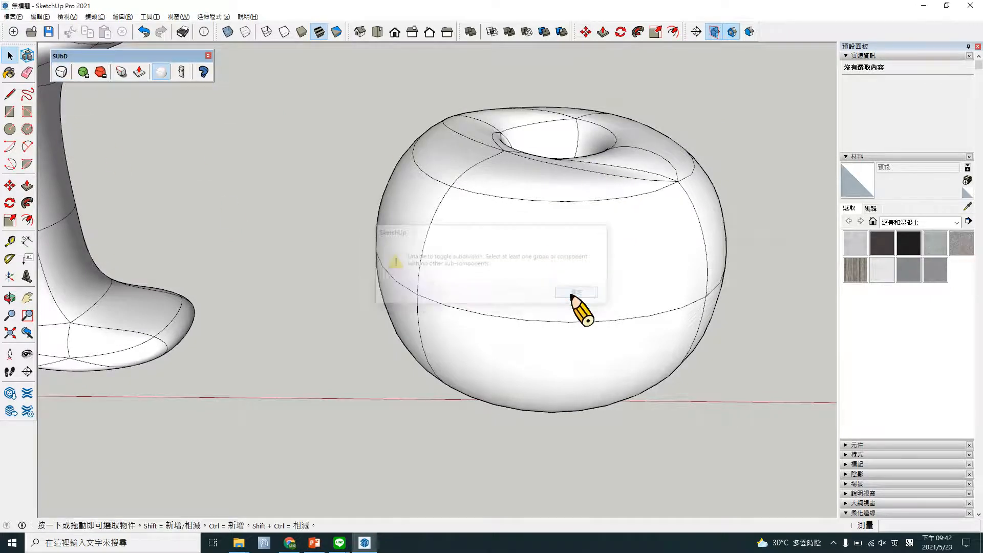
pyautogui.click(494, 245)
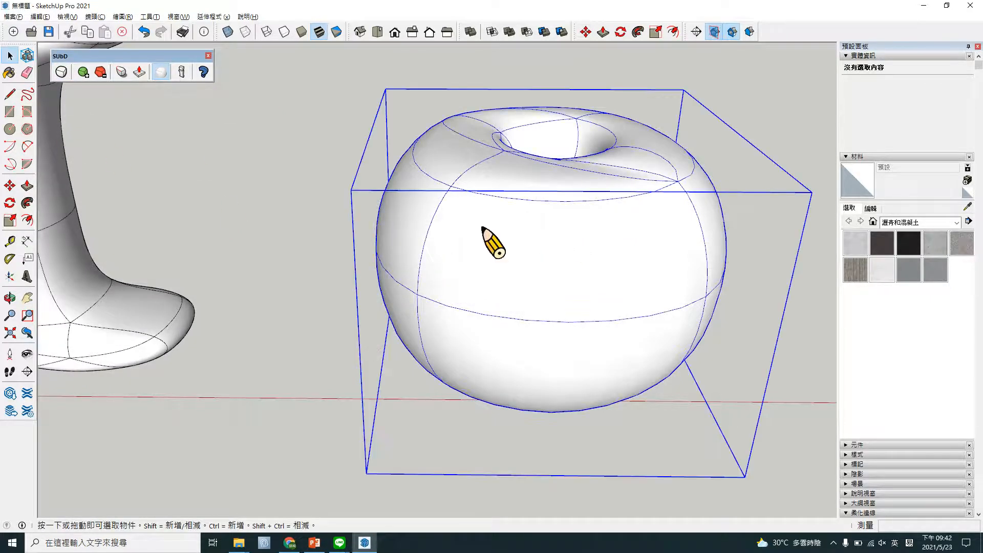
pyautogui.click(62, 72)
pyautogui.moveTo(569, 121); pyautogui.dragTo(590, 95, button='middle')
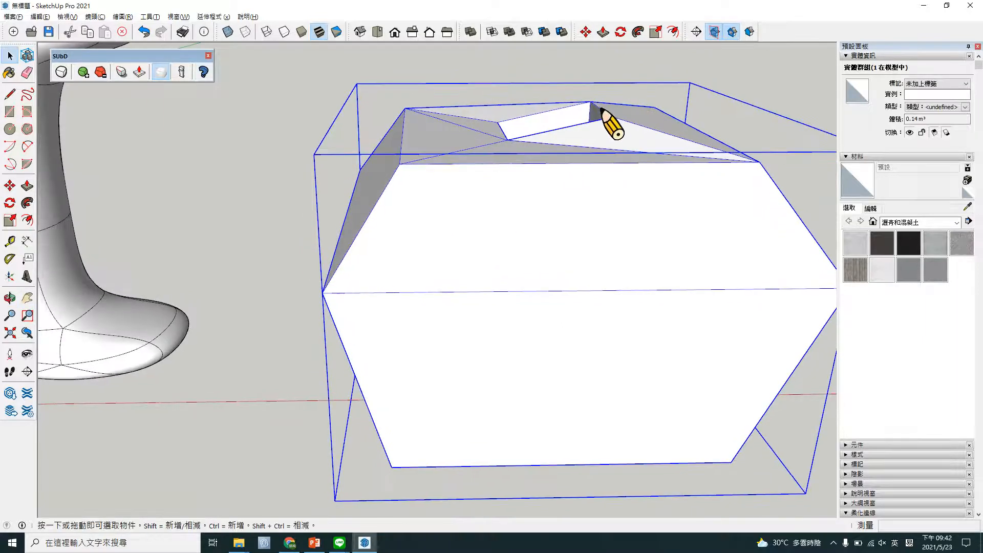
# - Open the group for editing and move the raised rim edge of the opening up about 5.5 cm more
pyautogui.doubleClick(602, 110)
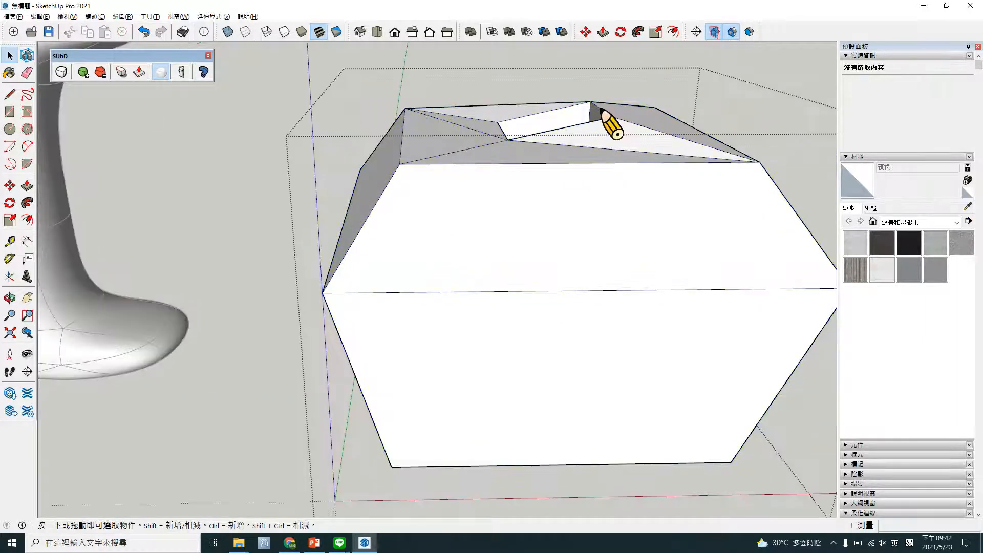
pyautogui.click(602, 111)
pyautogui.press('m')
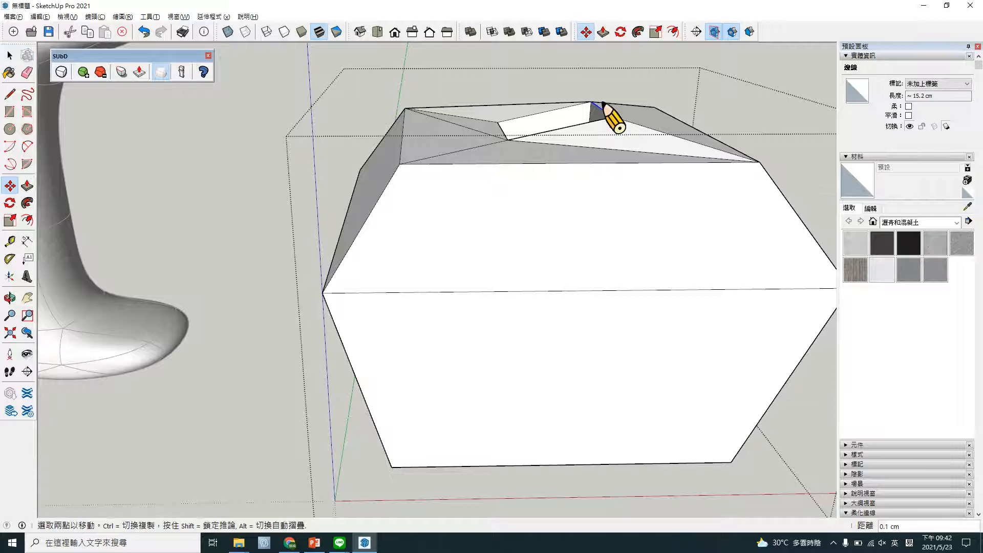
pyautogui.moveTo(602, 111); pyautogui.dragTo(610, 77)
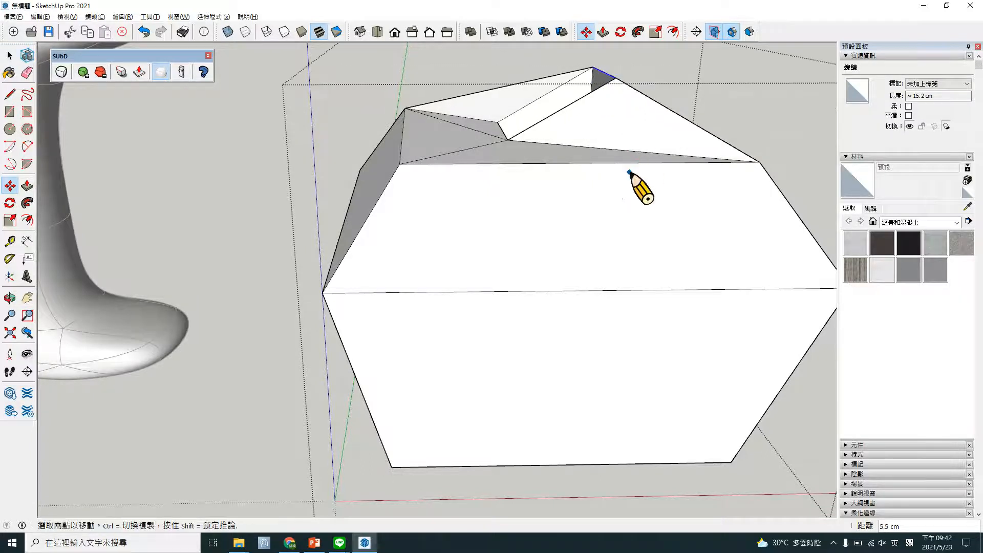
# - Try to erase an edge on the slope beside the opening's raised rim, and undo it
pyautogui.moveTo(630, 171)
pyautogui.mouseDown(button='middle')
pyautogui.moveTo(528, 146)
pyautogui.moveTo(390, 198)
pyautogui.moveTo(634, 186)
pyautogui.moveTo(664, 211)
pyautogui.moveTo(607, 166)
pyautogui.moveTo(521, 225)
pyautogui.mouseUp(button='middle')
pyautogui.press('e')
pyautogui.click(607, 166)
pyautogui.hotkey('ctrl', 'z')
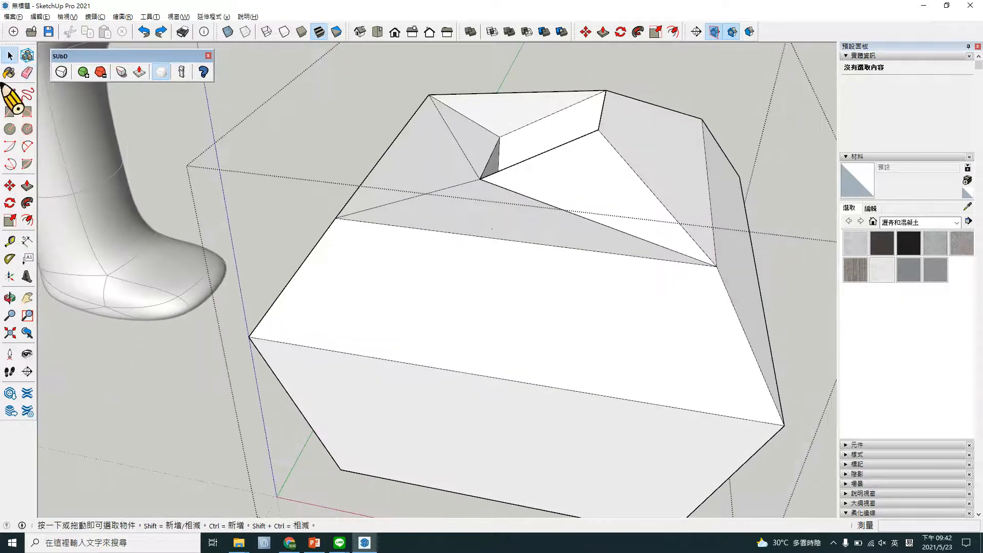
pyautogui.press('l')
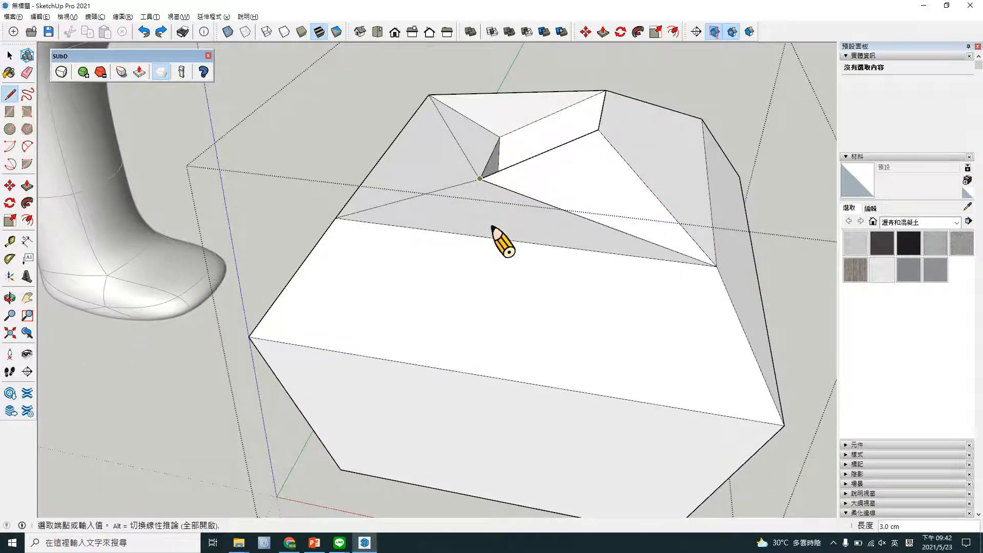
pyautogui.moveTo(568, 250); pyautogui.dragTo(542, 248, button='middle')
pyautogui.press('space')
# - Leave group editing and toggle SUbD subdivision on for the apple-like group
pyautogui.click(566, 261)
pyautogui.scroll(-3, 669, 208)
pyautogui.click(669, 320)
pyautogui.moveTo(681, 335); pyautogui.dragTo(428, 274, button='middle')
pyautogui.click(428, 275)
pyautogui.click(61, 72)
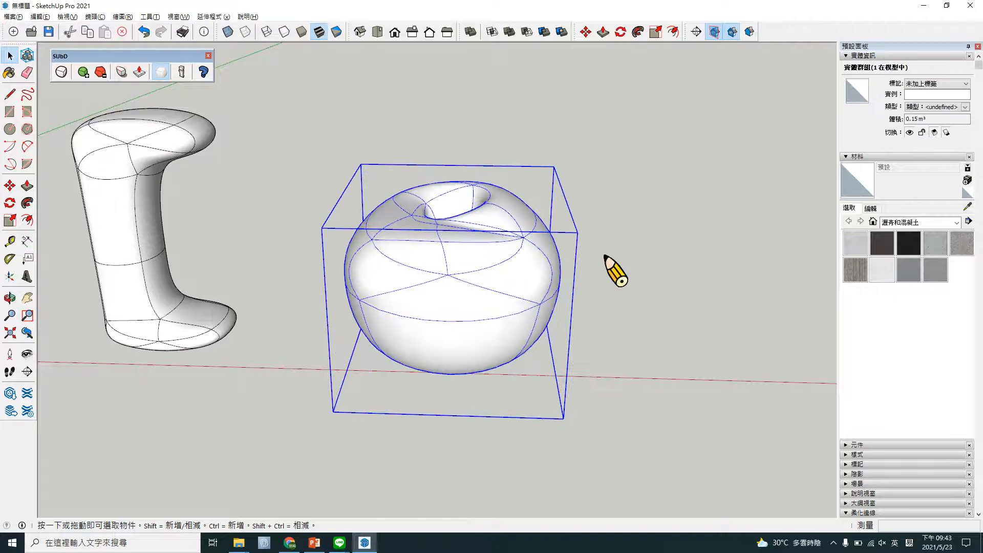
pyautogui.moveTo(582, 263); pyautogui.dragTo(658, 267, button='middle')
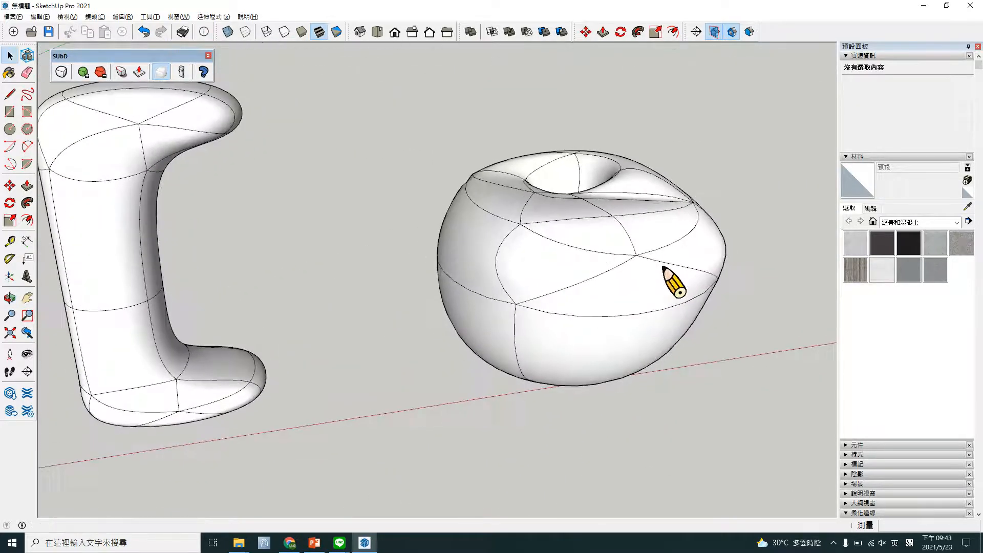
# - Select the rounded group and toggle its subdivision off to return it to the control mesh
pyautogui.click(61, 71)
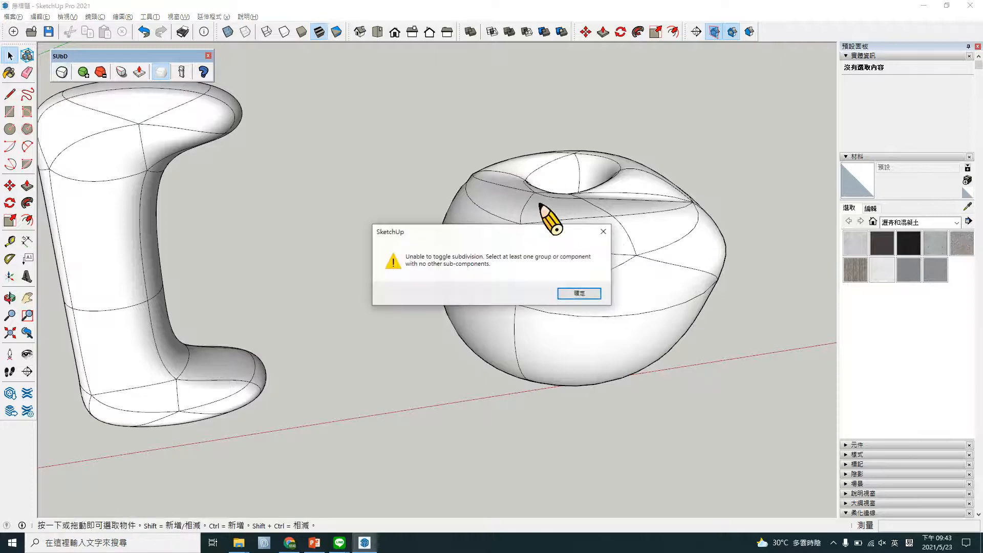
pyautogui.click(578, 297)
pyautogui.click(578, 273)
pyautogui.click(62, 71)
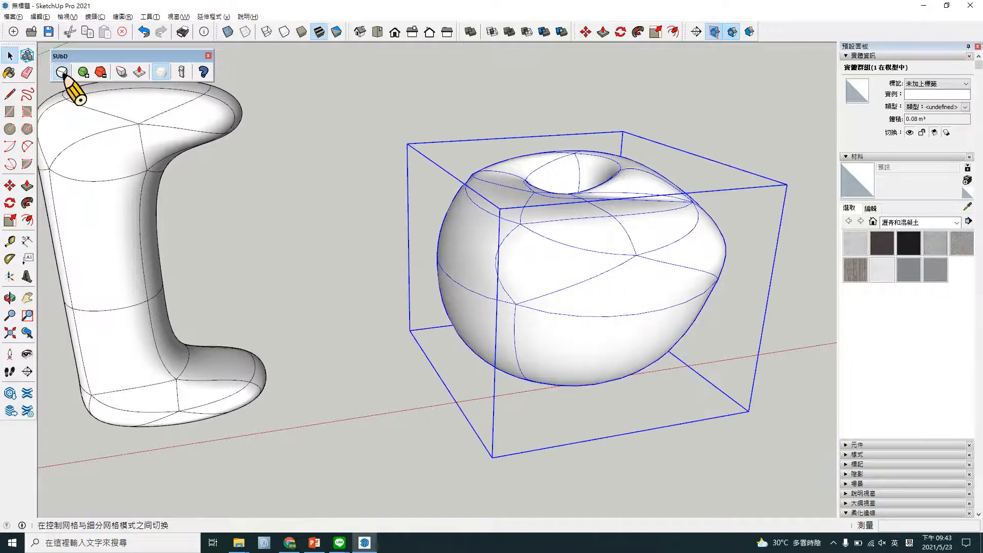
# - Try to erase the edges meeting in the middle of the front slope without opening the group, and undo it
pyautogui.moveTo(735, 246)
pyautogui.mouseDown(button='middle')
pyautogui.moveTo(666, 269)
pyautogui.moveTo(562, 280)
pyautogui.mouseUp(button='middle')
pyautogui.press('e')
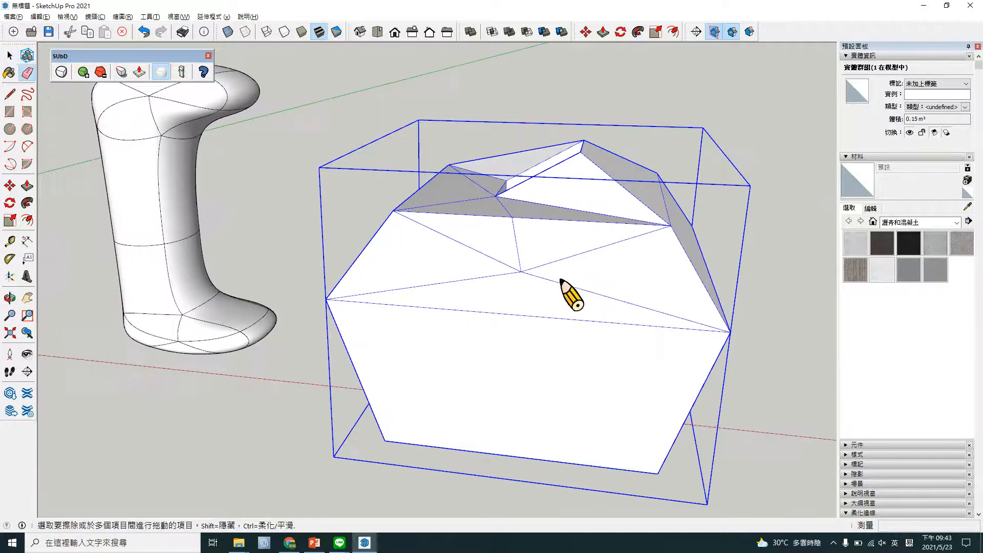
pyautogui.moveTo(507, 266); pyautogui.dragTo(529, 278)
pyautogui.hotkey('ctrl', 'z')
pyautogui.press('space')
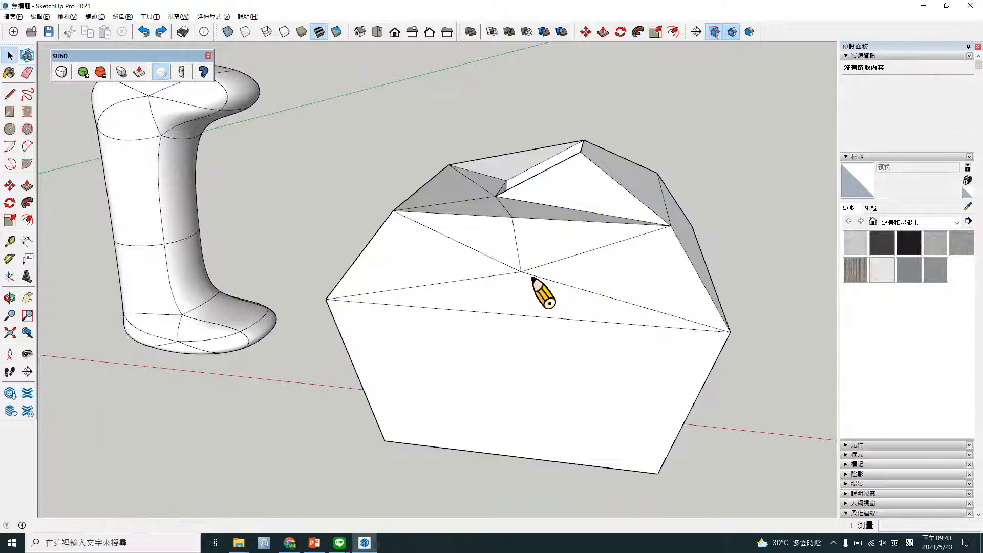
# - Open the group and erase the edges meeting in the middle of the front slope and the extra edges beside the opening's near corner
pyautogui.doubleClick(532, 277)
pyautogui.click(527, 274)
pyautogui.press('e')
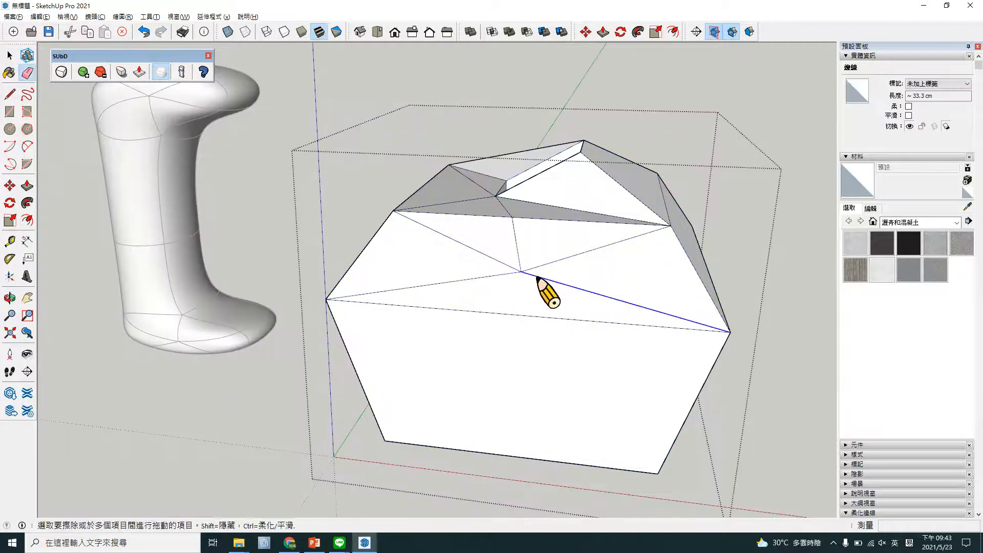
pyautogui.moveTo(520, 274); pyautogui.dragTo(575, 292)
pyautogui.moveTo(576, 292)
pyautogui.mouseDown(button='middle')
pyautogui.moveTo(407, 297)
pyautogui.moveTo(277, 269)
pyautogui.moveTo(607, 327)
pyautogui.moveTo(583, 317)
pyautogui.moveTo(663, 301)
pyautogui.moveTo(633, 324)
pyautogui.moveTo(568, 334)
pyautogui.moveTo(395, 333)
pyautogui.moveTo(392, 300)
pyautogui.mouseUp(button='middle')
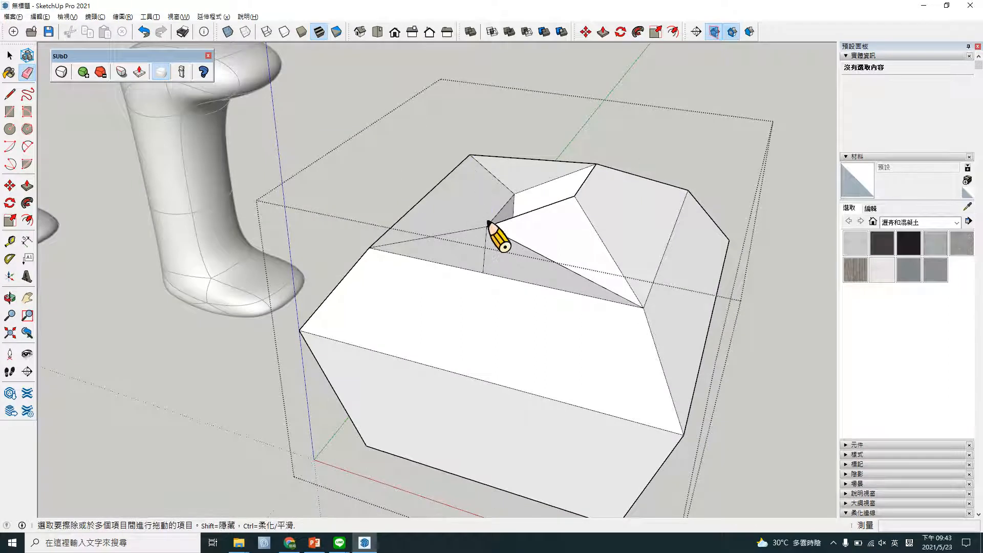
pyautogui.scroll(3, 488, 222)
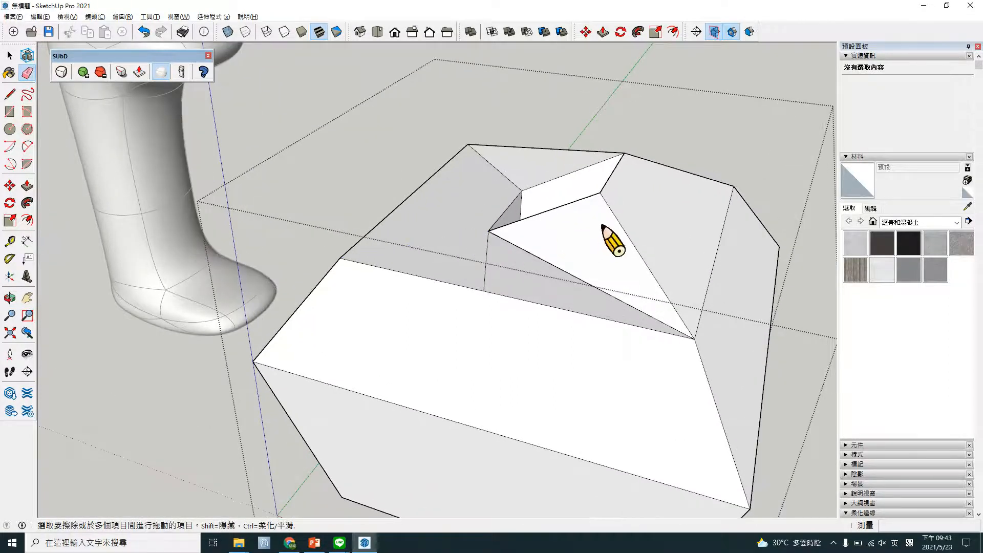
pyautogui.moveTo(612, 240); pyautogui.dragTo(654, 219, button='middle')
# - Close the group and toggle subdivision back on for the cleaned-up control mesh
pyautogui.press('space')
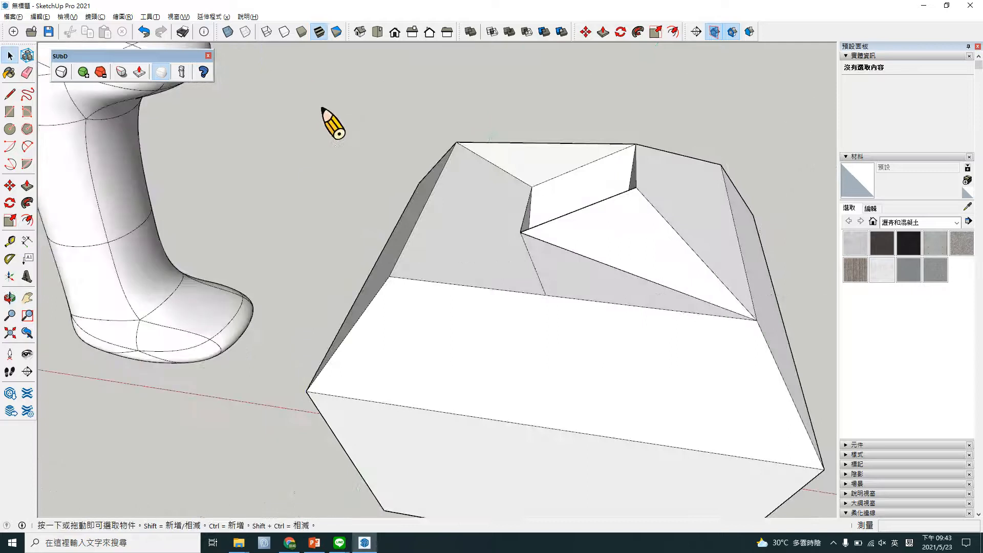
pyautogui.moveTo(322, 108); pyautogui.dragTo(481, 207, button='middle')
pyautogui.moveTo(588, 268); pyautogui.dragTo(575, 228, button='middle')
pyautogui.click(575, 228)
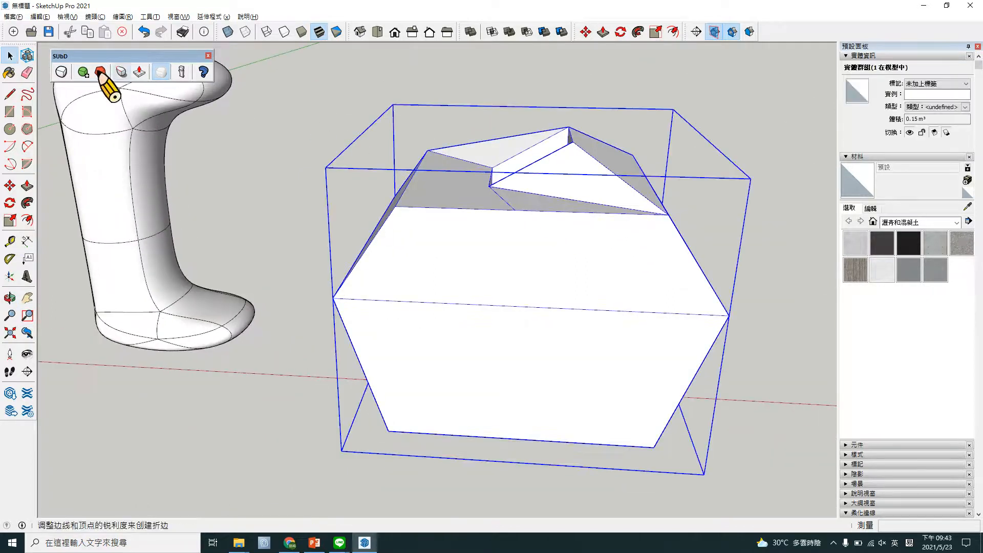
pyautogui.click(61, 71)
pyautogui.click(678, 301)
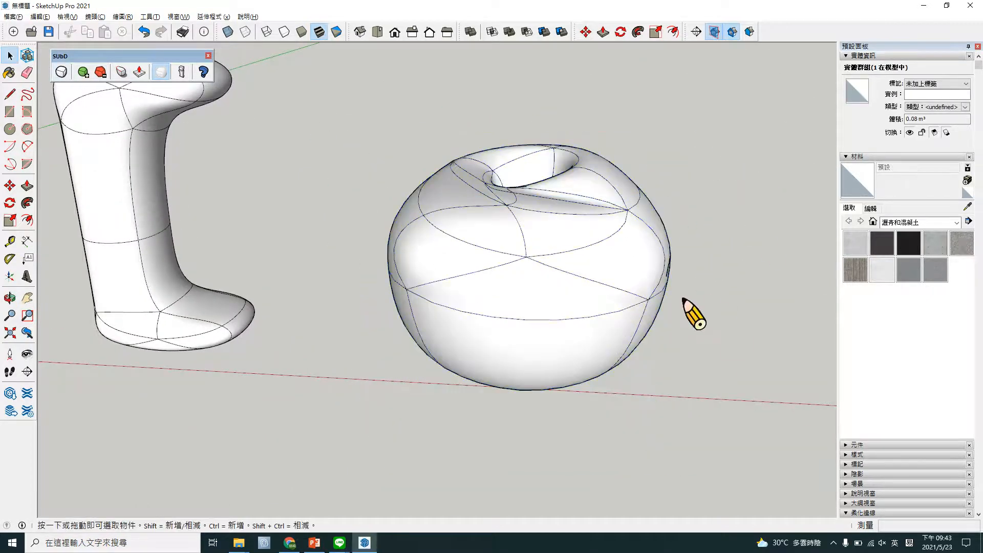
# - Open the subdivided apple group for editing and select a face on its upper side
pyautogui.moveTo(678, 301); pyautogui.dragTo(618, 236, button='middle')
pyautogui.click(625, 229)
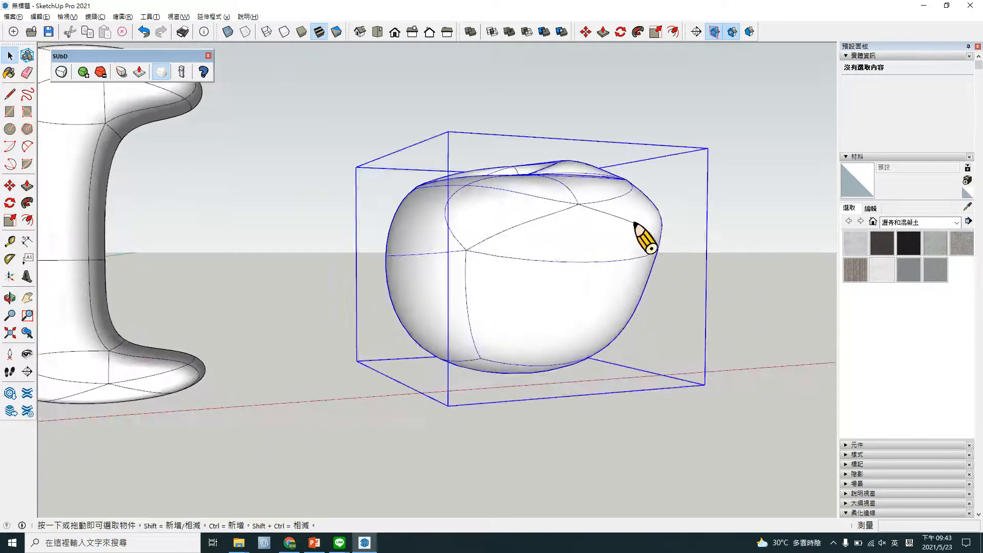
pyautogui.doubleClick(647, 215)
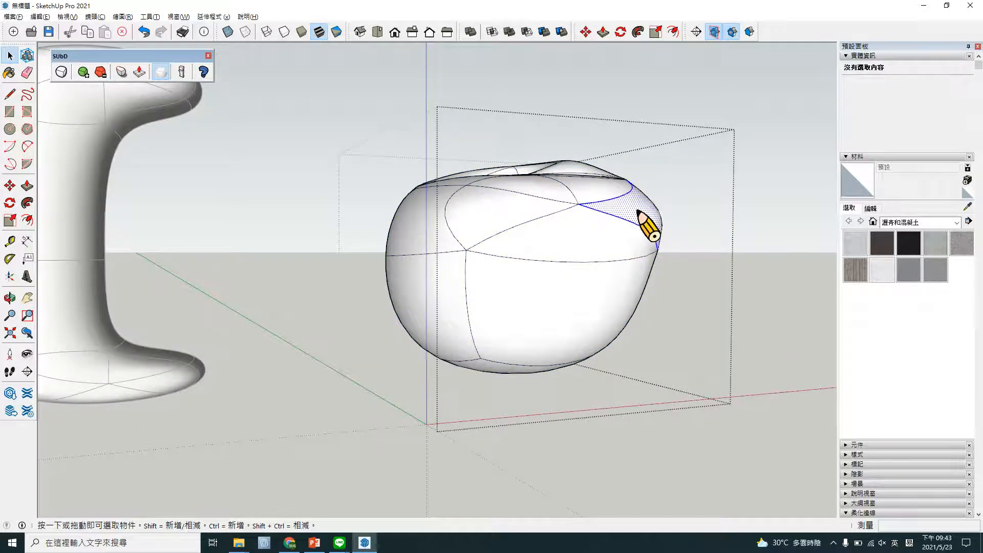
# - Try to adjust the crease sharpness of the selected face's edges with SUbD's Crease tool
pyautogui.hotkey('ctrl', 'a')
pyautogui.click(138, 75)
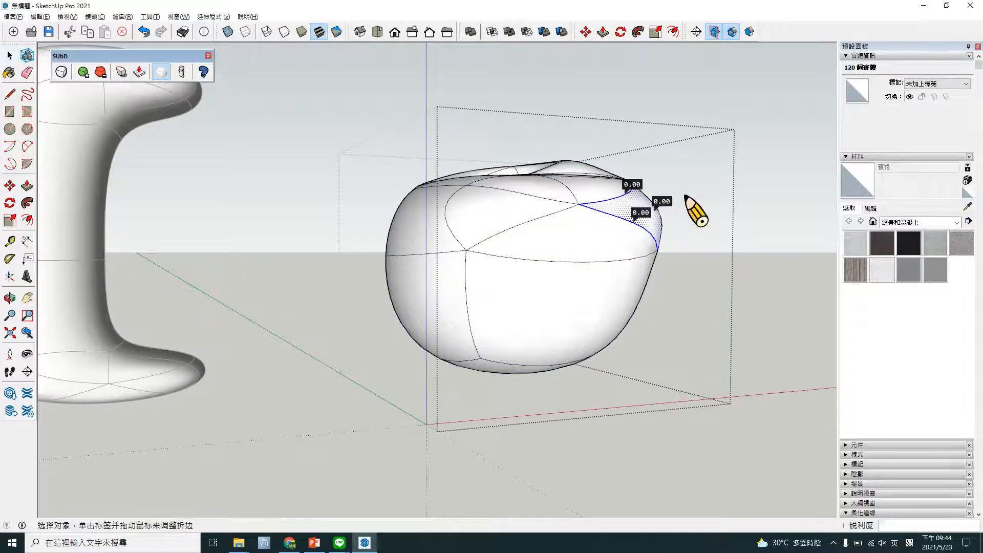
pyautogui.moveTo(665, 205); pyautogui.dragTo(640, 233)
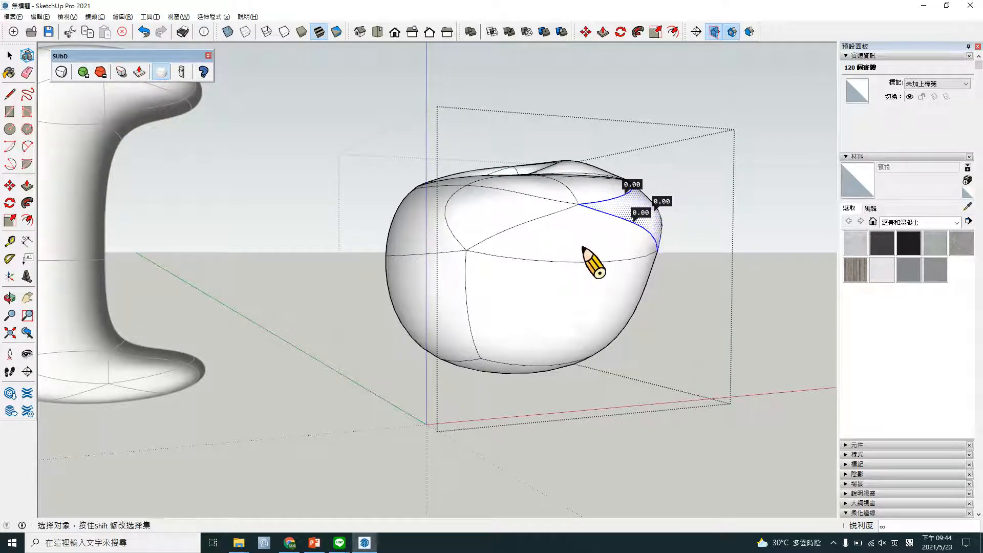
pyautogui.press('space')
pyautogui.click(604, 259)
pyautogui.moveTo(651, 281); pyautogui.dragTo(659, 310, button='middle')
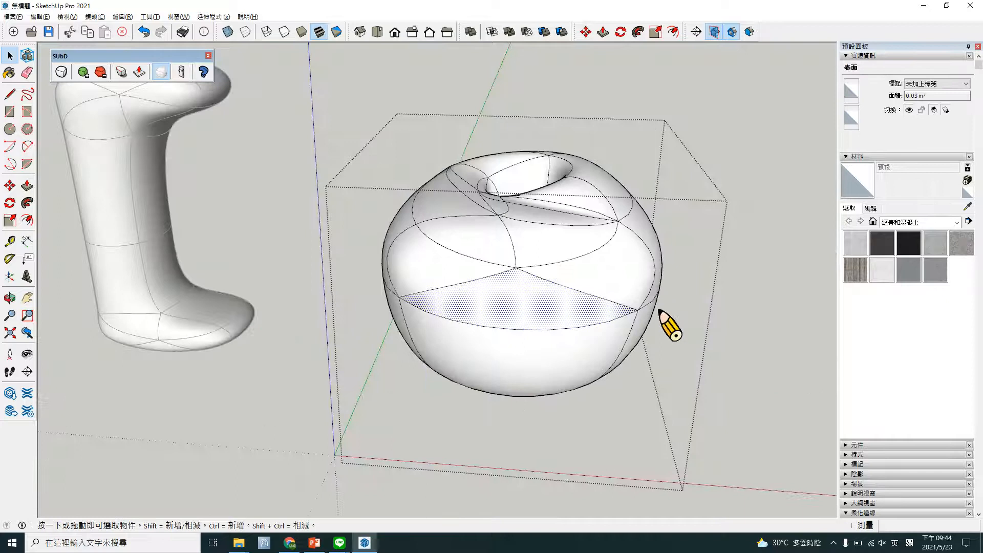
pyautogui.click(715, 330)
# - Select all of the apple's geometry and paint it with the red material 顏色 A06 from the 顏色 collection
pyautogui.moveTo(543, 298); pyautogui.dragTo(589, 257, button='middle')
pyautogui.tripleClick(588, 257)
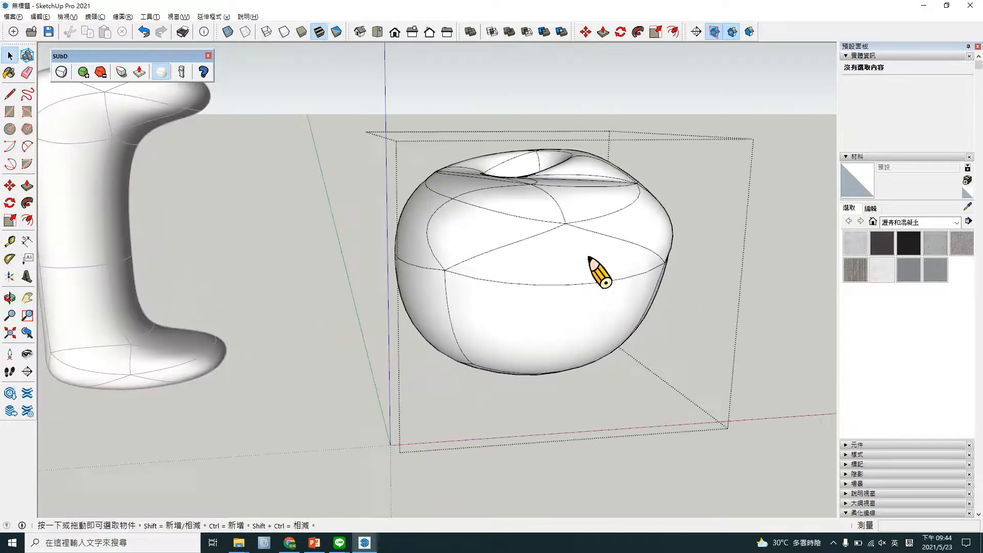
pyautogui.press('b')
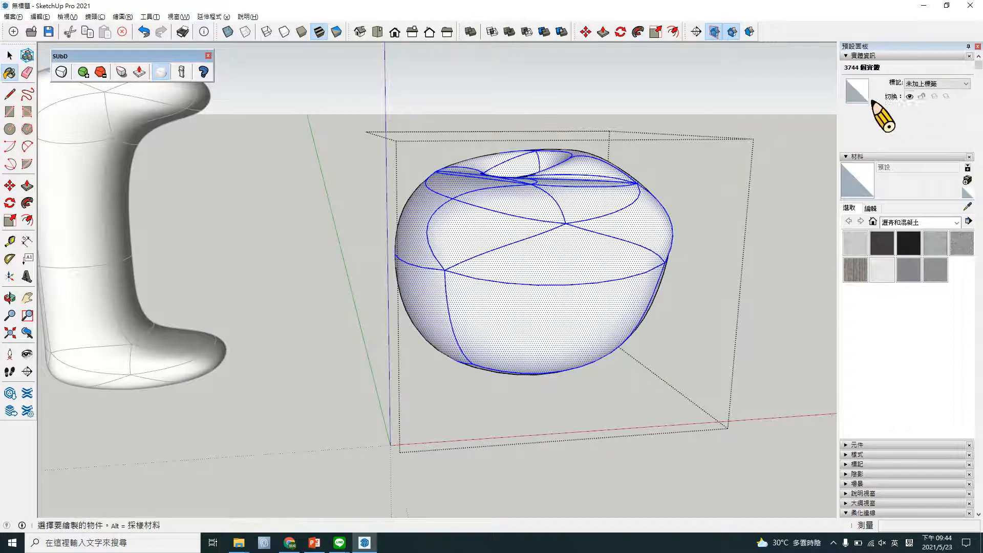
pyautogui.click(914, 222)
pyautogui.click(900, 348)
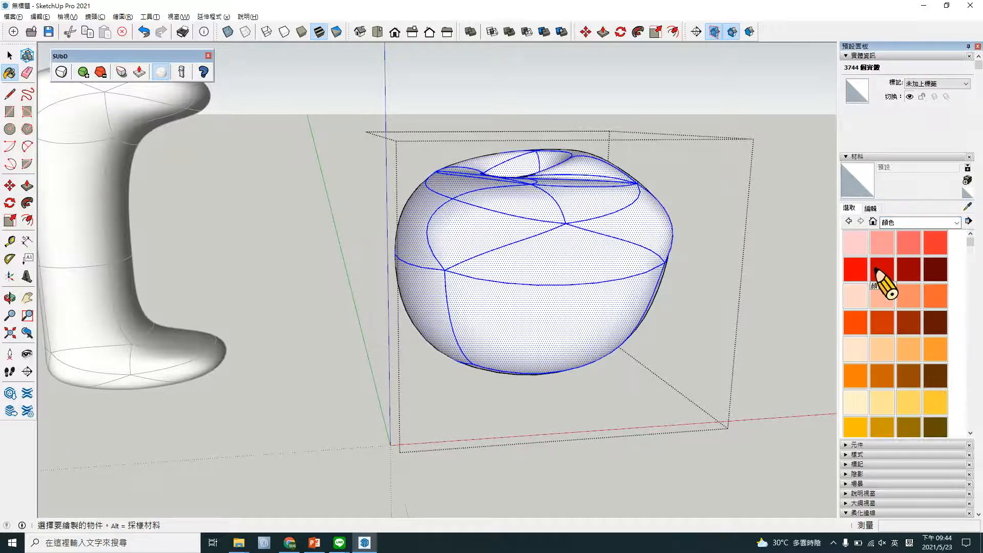
pyautogui.click(876, 270)
pyautogui.click(567, 313)
pyautogui.press('space')
pyautogui.click(812, 340)
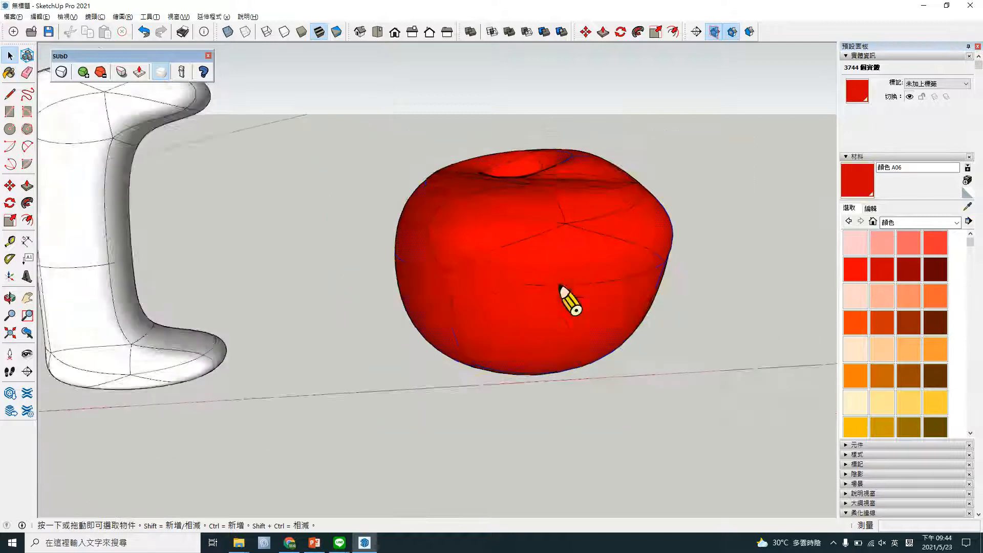
# - Draw a curved stem path as a two-point arc about 28 cm long, rising from the apple's hollow and bending sideways
pyautogui.scroll(2, 553, 175)
pyautogui.moveTo(557, 211)
pyautogui.mouseDown(button='middle')
pyautogui.moveTo(597, 245)
pyautogui.moveTo(579, 267)
pyautogui.moveTo(678, 256)
pyautogui.mouseUp(button='middle')
pyautogui.scroll(3, 509, 213)
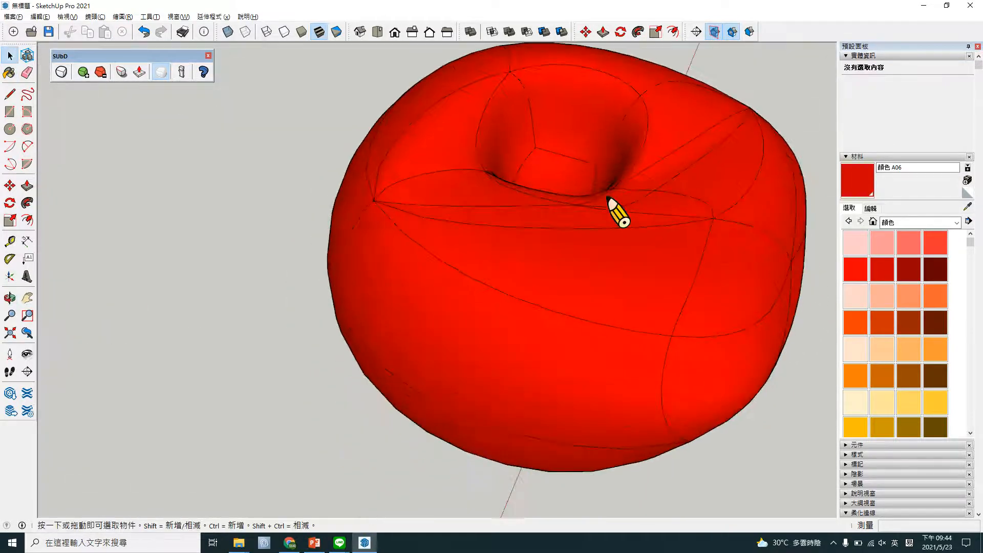
pyautogui.moveTo(563, 180); pyautogui.dragTo(493, 272, button='middle')
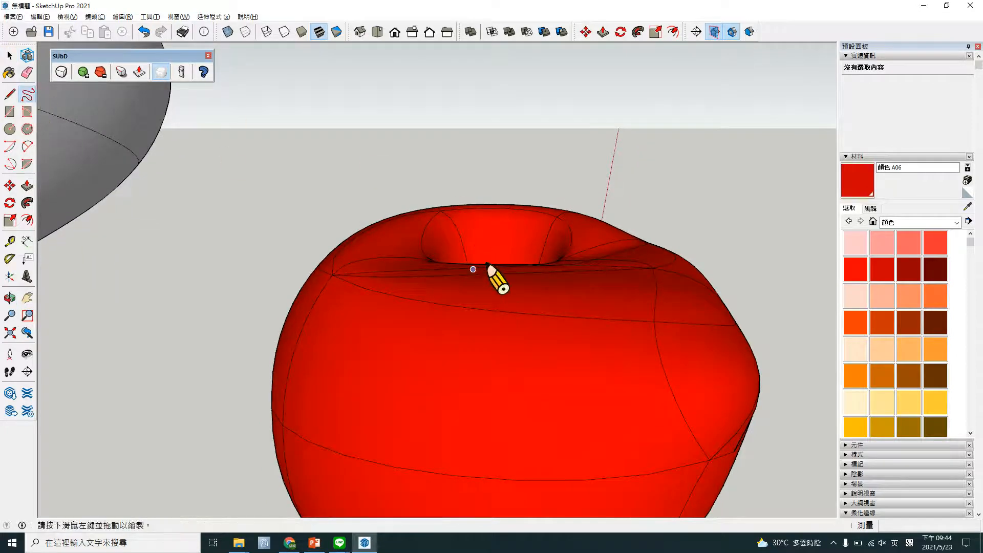
pyautogui.moveTo(521, 250); pyautogui.dragTo(501, 265, button='middle')
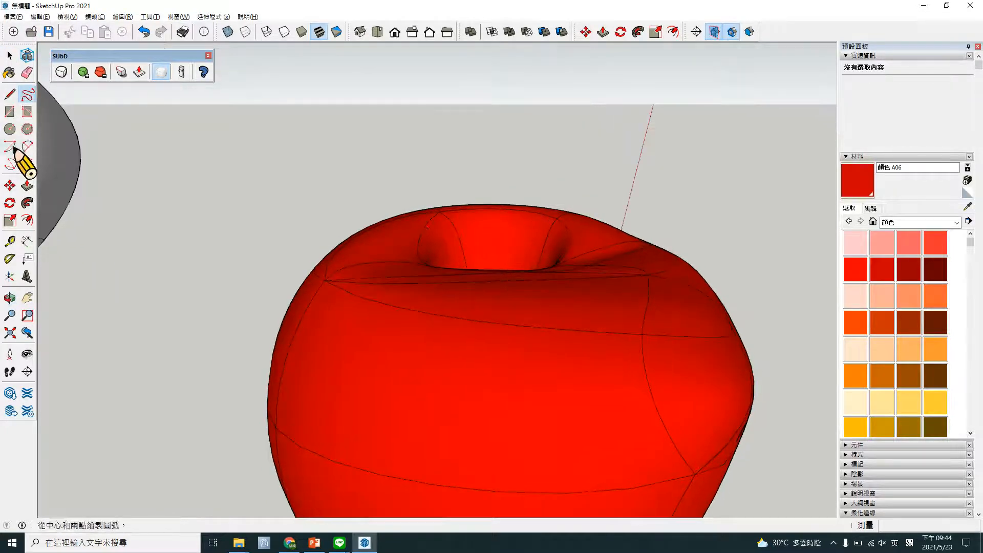
pyautogui.click(29, 147)
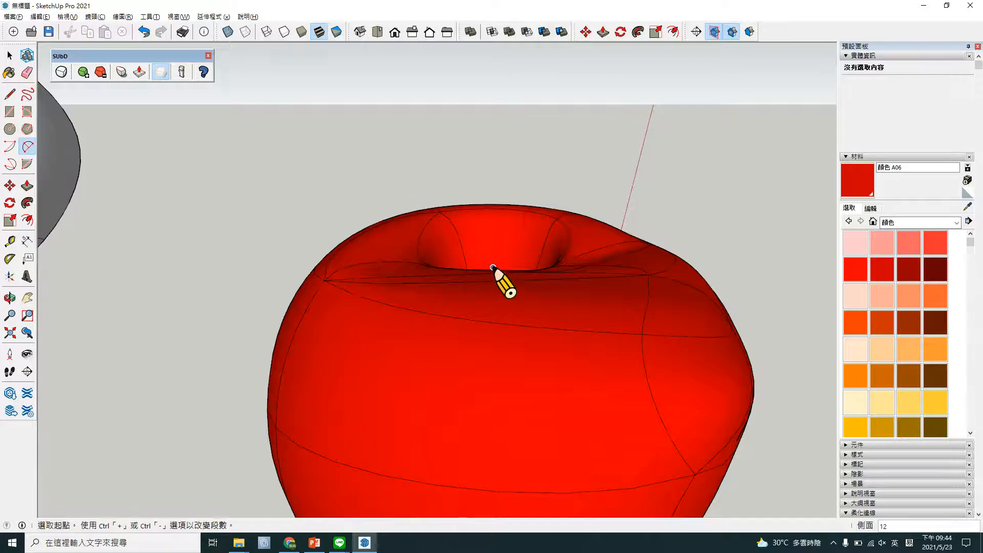
pyautogui.click(493, 267)
pyautogui.click(600, 108)
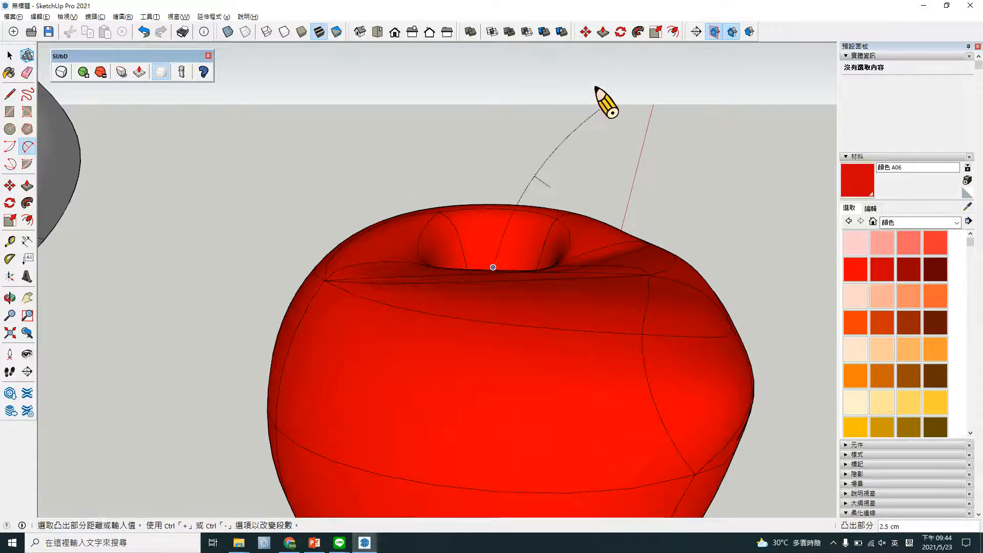
pyautogui.click(571, 75)
pyautogui.moveTo(605, 145); pyautogui.dragTo(486, 194, button='middle')
# - Draw a circle about 1.1 cm in radius at the arc's free end and try to sweep it along the arc with Follow Me
pyautogui.press('c')
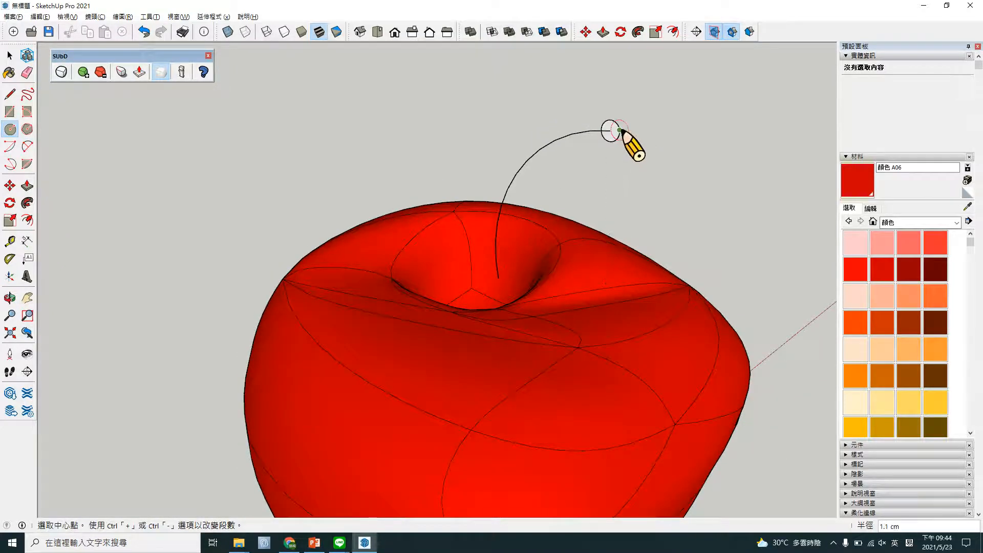
pyautogui.press('space')
pyautogui.click(594, 133)
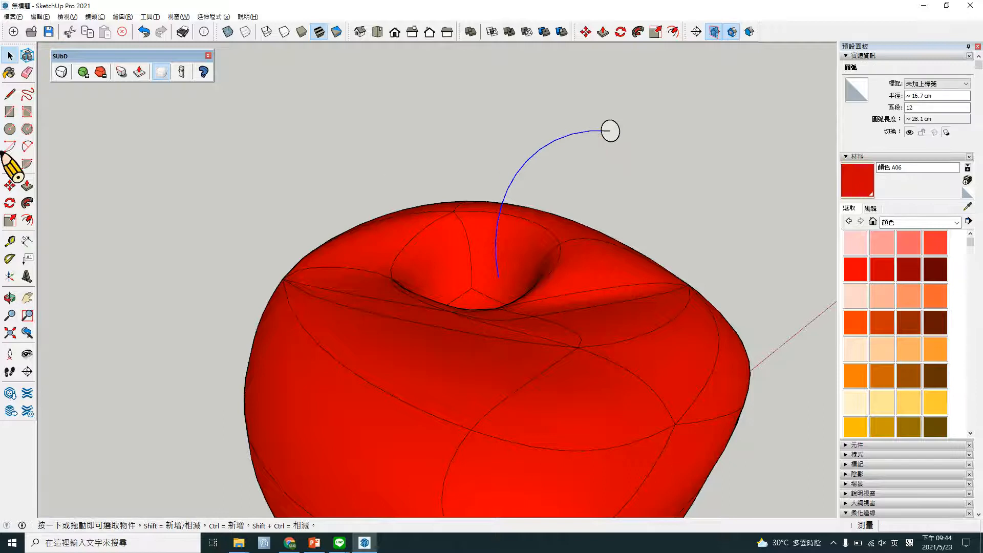
pyautogui.click(27, 203)
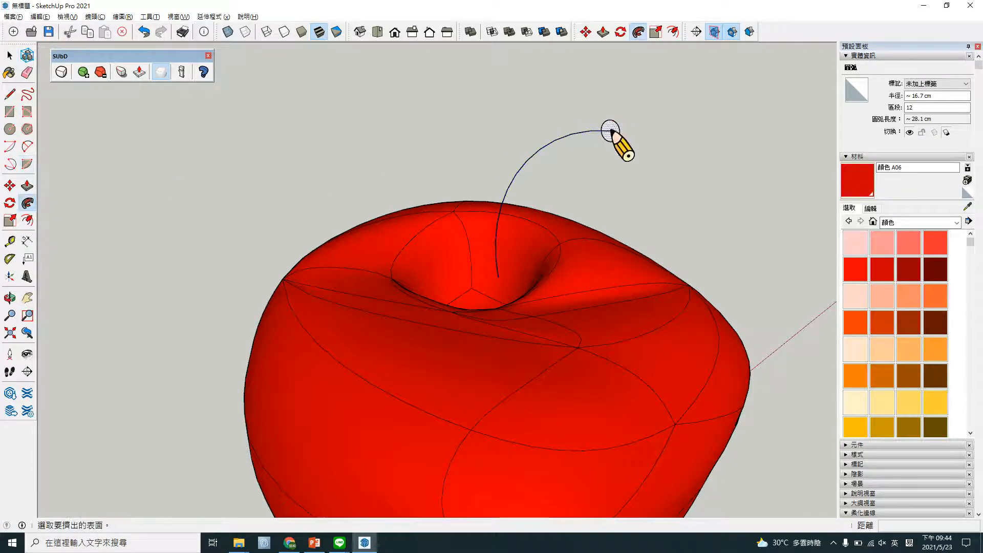
pyautogui.click(609, 131)
pyautogui.press('Escape')
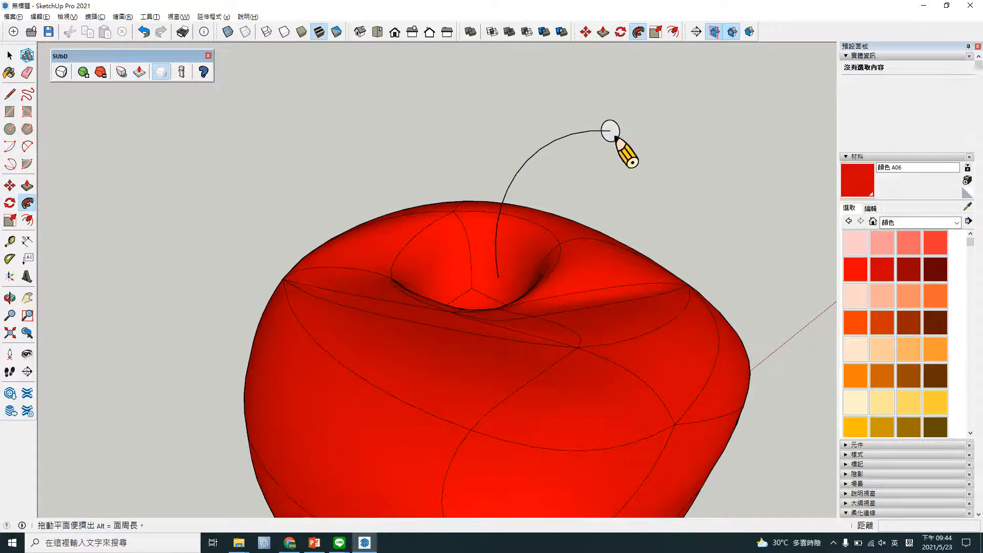
pyautogui.press('space')
pyautogui.click(566, 136)
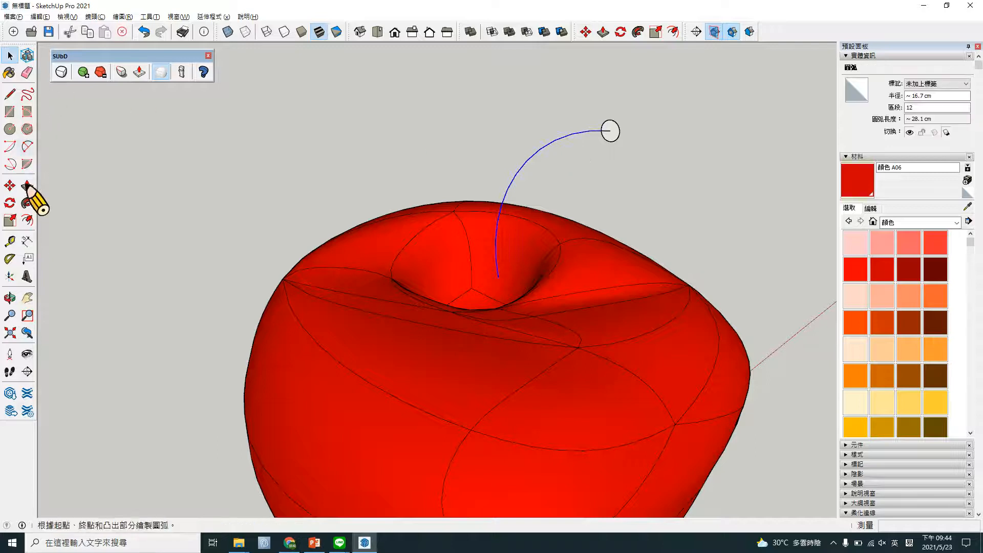
pyautogui.click(27, 203)
# - Draw a circle about 0.9 cm in radius at the arc's free end as the stem's profile
pyautogui.moveTo(615, 134); pyautogui.dragTo(596, 166, button='middle')
pyautogui.press('c')
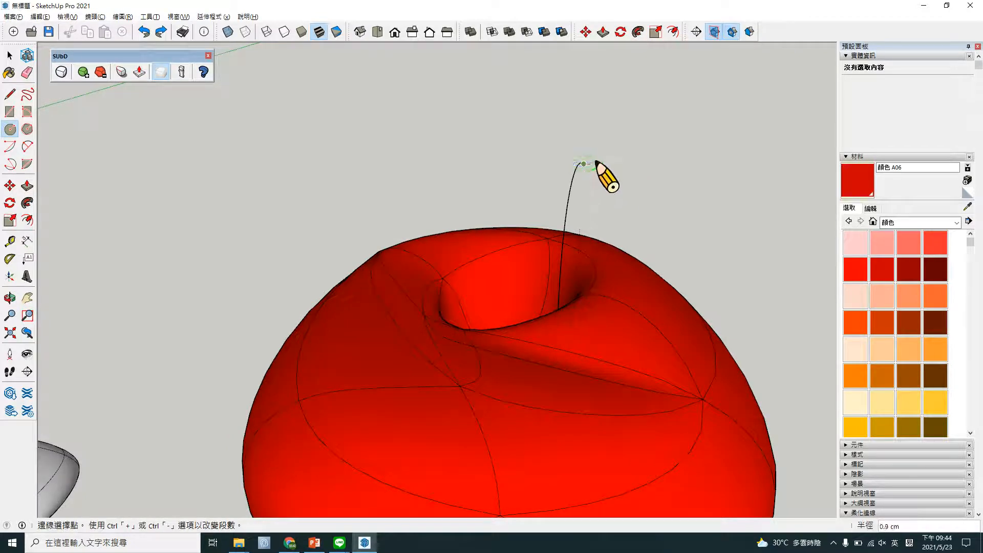
pyautogui.click(597, 163)
# - Sweep the circular profile along the arc with Follow Me to form the apple's stem
pyautogui.press('space')
pyautogui.moveTo(568, 191); pyautogui.dragTo(547, 180, button='middle')
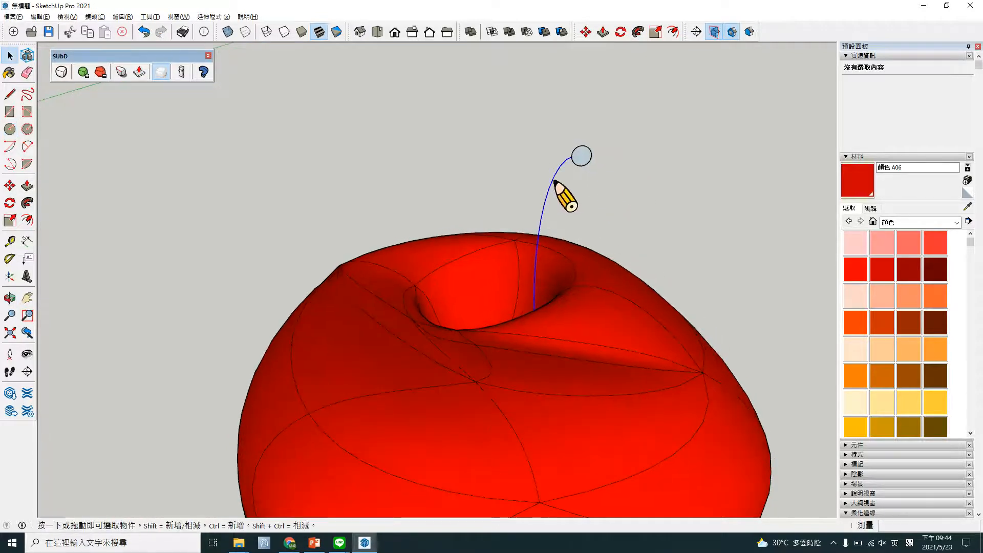
pyautogui.click(582, 158)
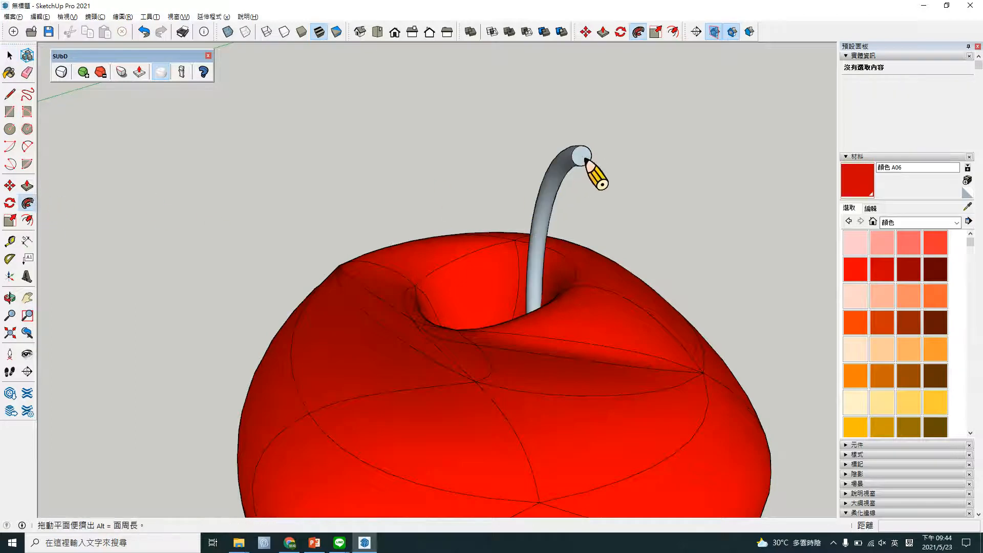
# - Reverse all faces of the swept stem so their front sides point outward
pyautogui.scroll(8, 472, 220)
pyautogui.press('space')
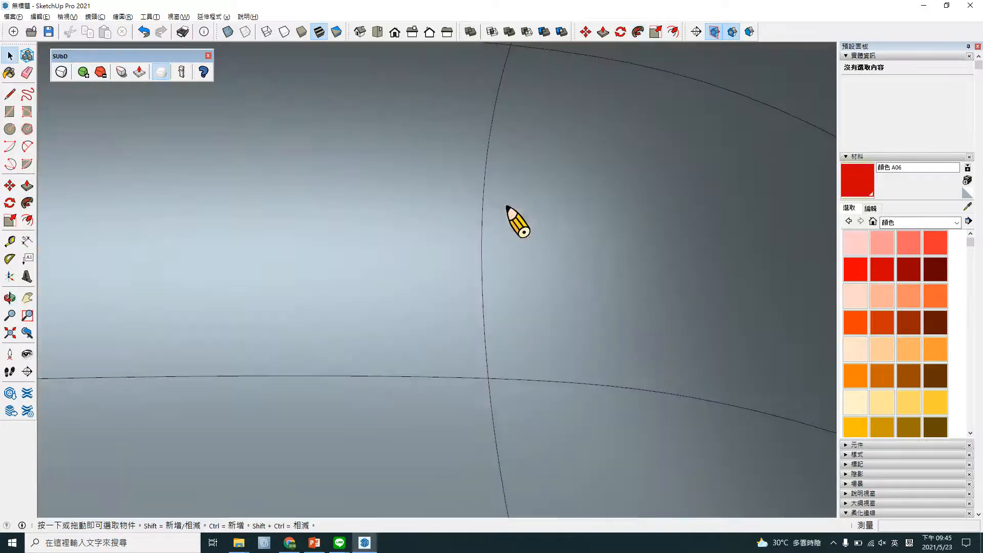
pyautogui.scroll(-6, 560, 214)
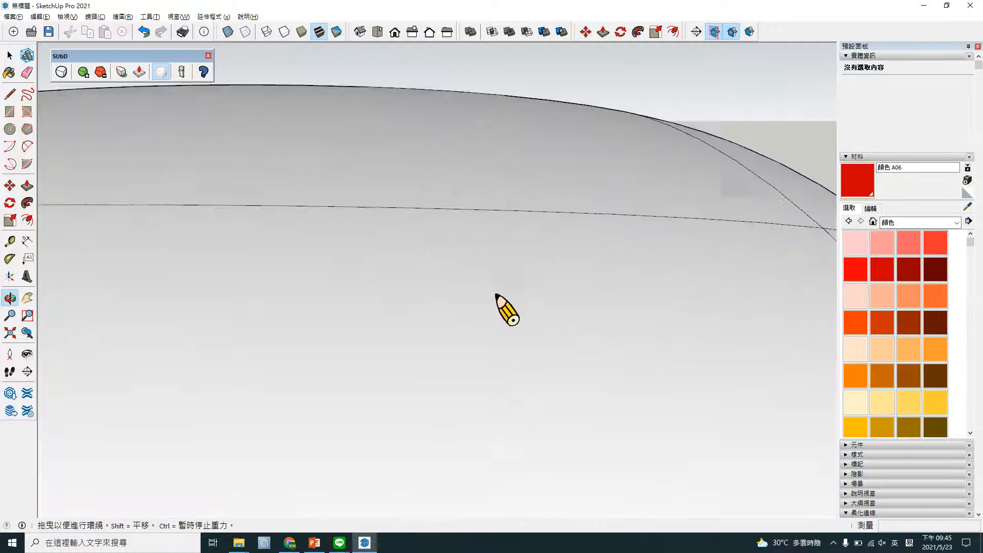
pyautogui.scroll(-8, 347, 369)
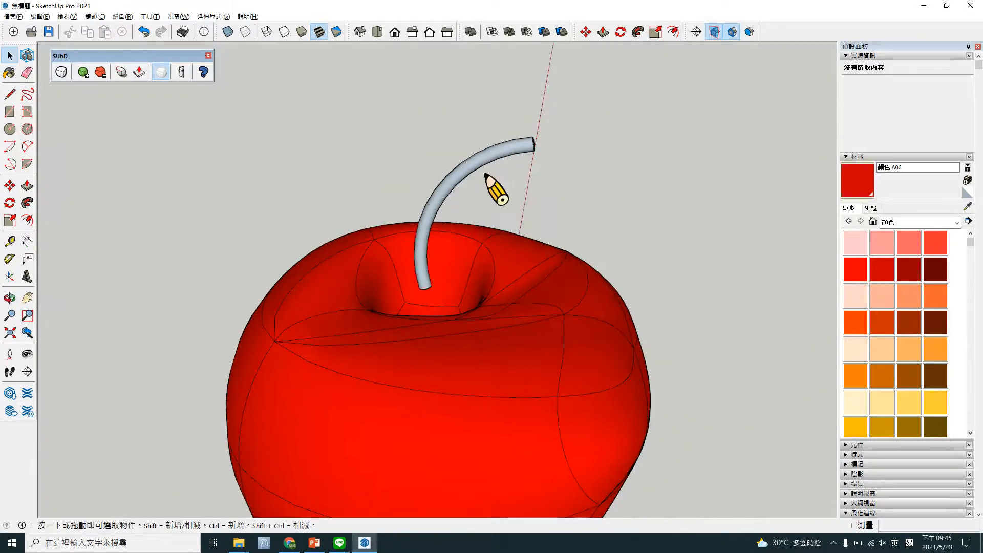
pyautogui.tripleClick(481, 163)
pyautogui.press('b')
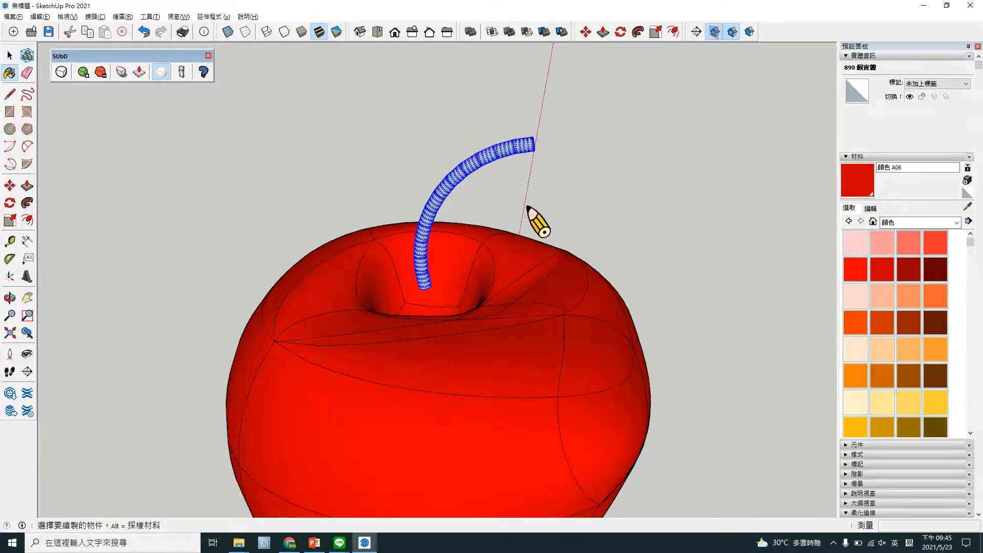
pyautogui.rightClick(470, 177)
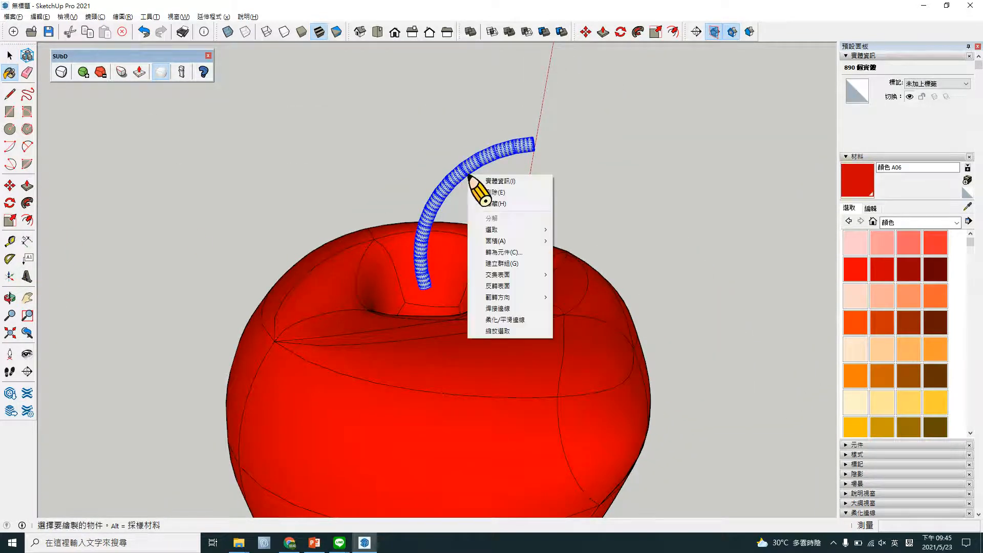
pyautogui.click(513, 285)
# - Turn the selected stem geometry into a group
pyautogui.press('space')
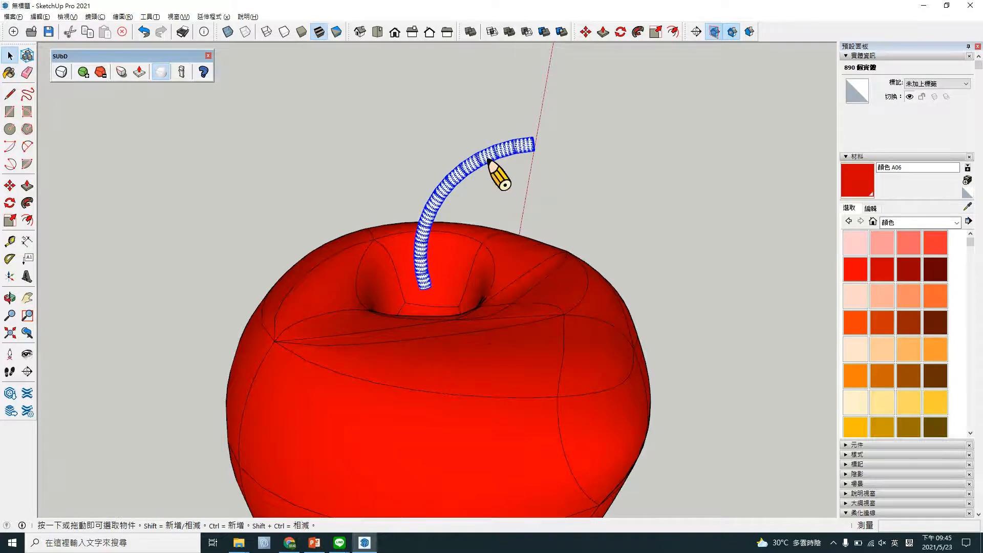
pyautogui.rightClick(490, 163)
pyautogui.click(532, 248)
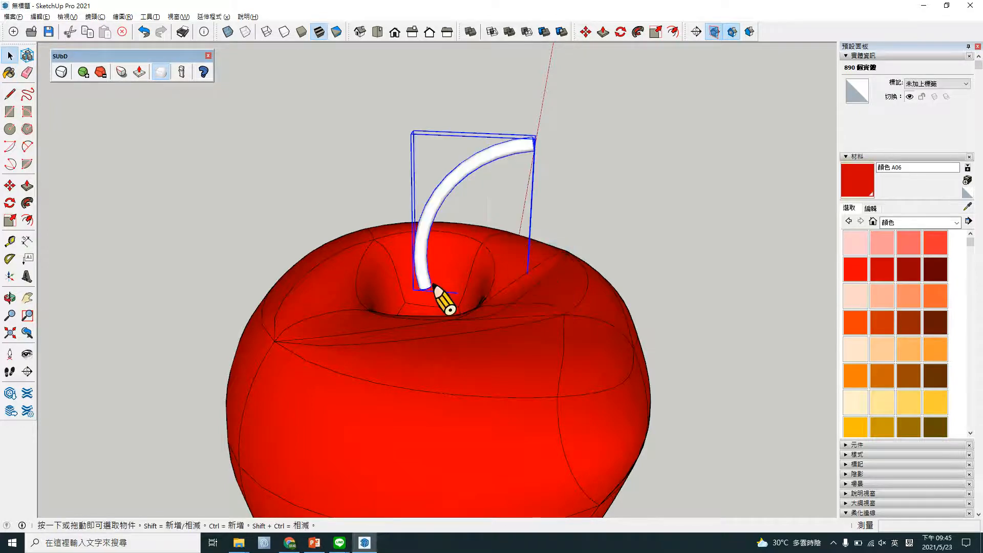
# - Lower the stem group about 2.5 cm into the apple's hollow and delete the leftover arc path
pyautogui.press('m')
pyautogui.click(429, 296)
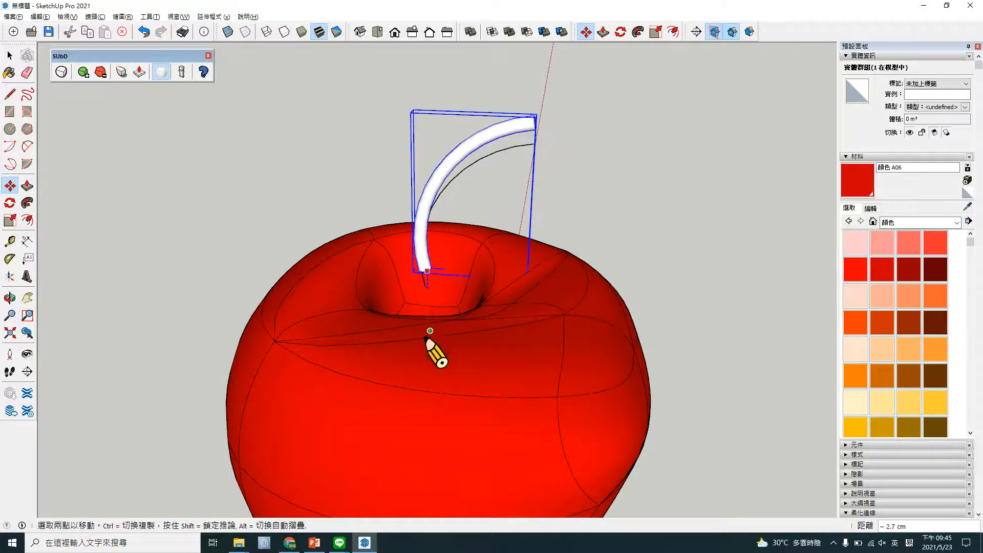
pyautogui.moveTo(454, 366); pyautogui.dragTo(296, 278, button='middle')
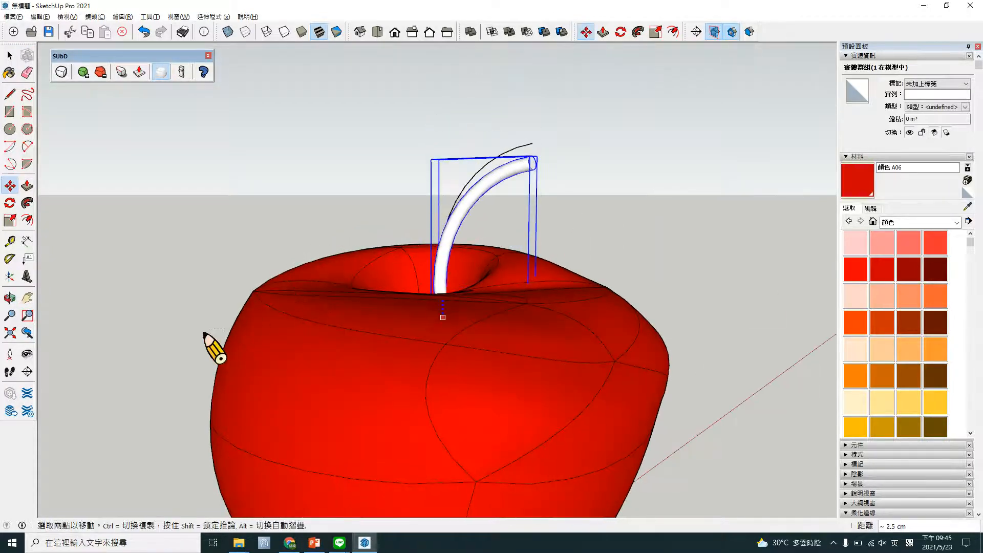
pyautogui.press('space')
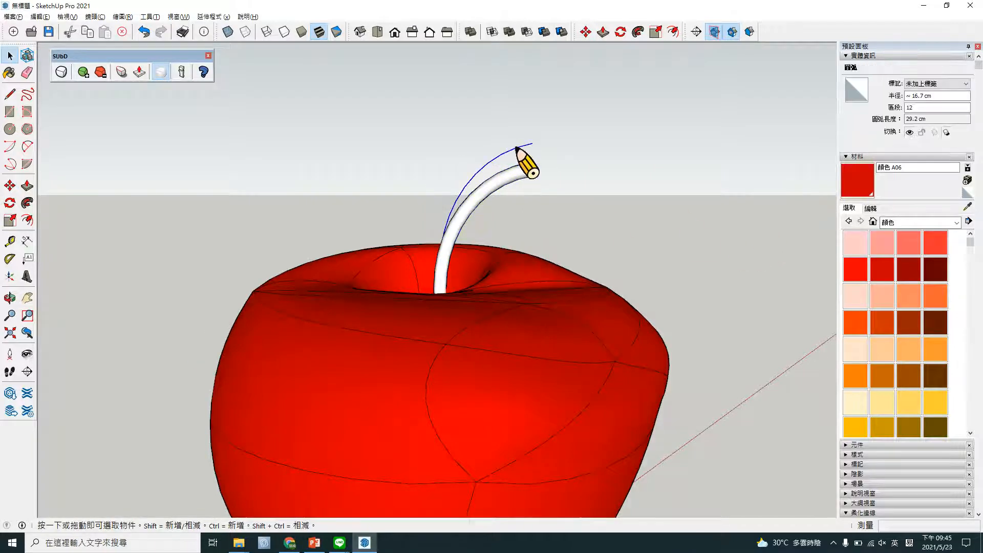
pyautogui.click(665, 277)
pyautogui.moveTo(656, 274); pyautogui.dragTo(450, 306, button='middle')
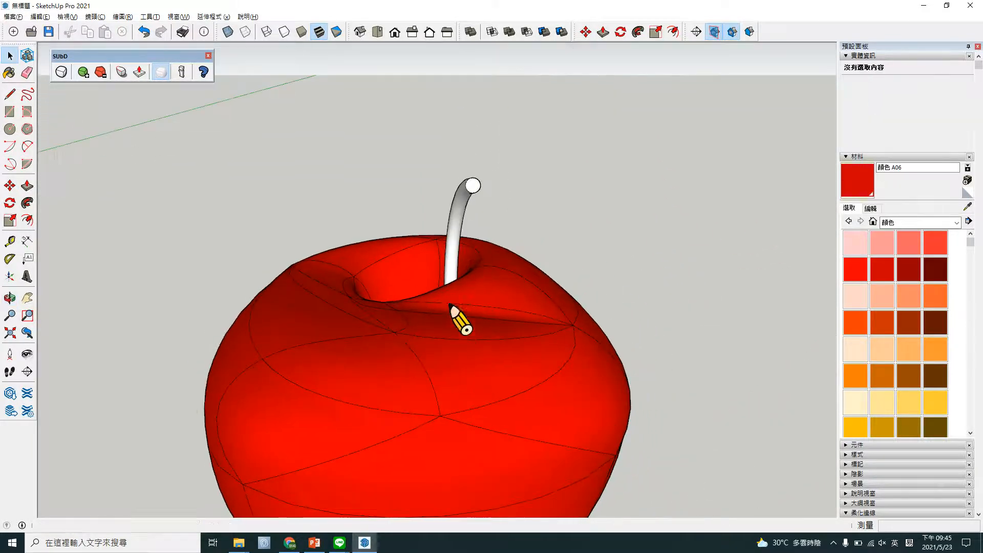
# - Move the stem about 5.9 cm horizontally toward the centre of the apple's hollow
pyautogui.click(451, 278)
pyautogui.press('m')
pyautogui.click(458, 285)
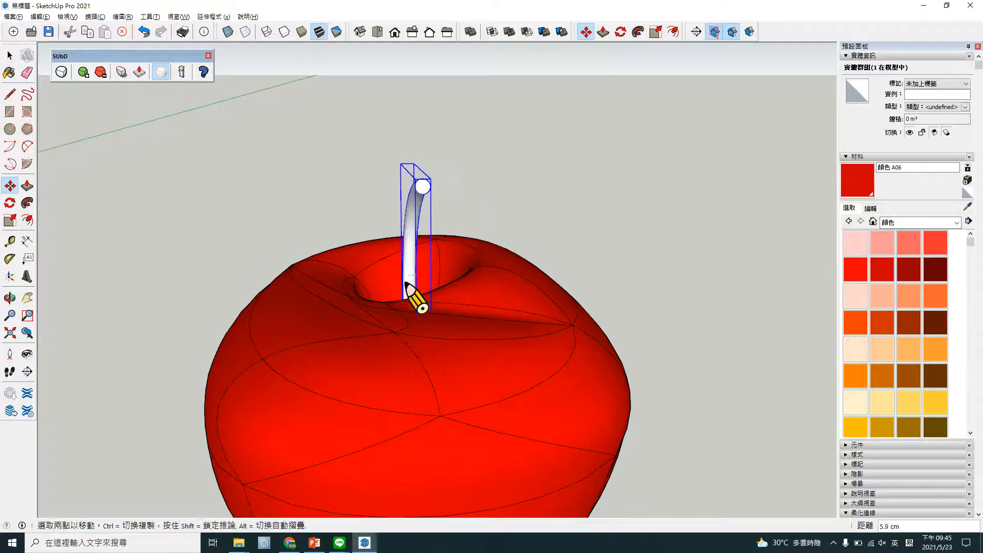
pyautogui.click(402, 283)
pyautogui.press('space')
pyautogui.click(550, 216)
# - Examine the apple and its stem from several sides and distances
pyautogui.moveTo(475, 321); pyautogui.dragTo(732, 236, button='middle')
pyautogui.scroll(-4, 563, 282)
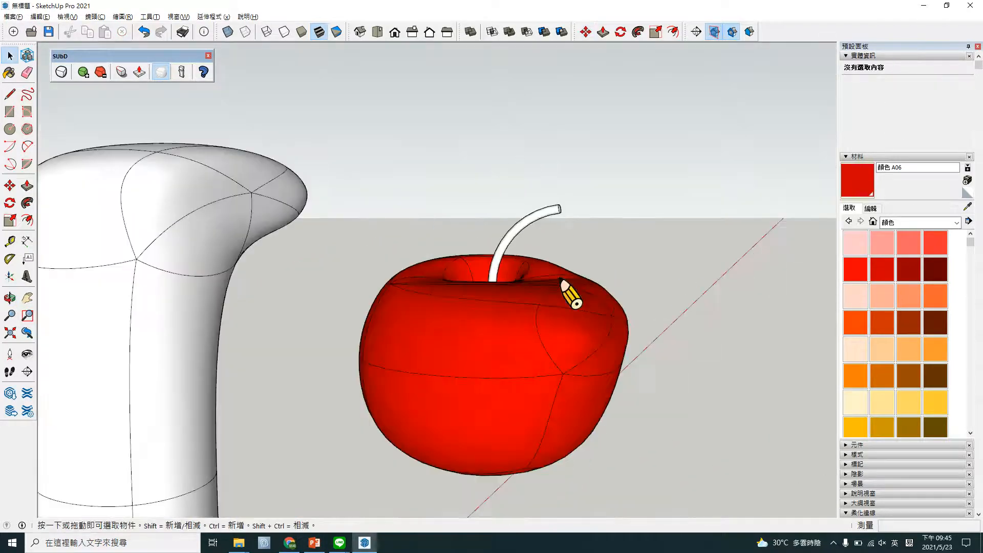
pyautogui.moveTo(633, 304); pyautogui.dragTo(535, 324, button='middle')
pyautogui.scroll(3, 581, 372)
pyautogui.scroll(-6, 582, 372)
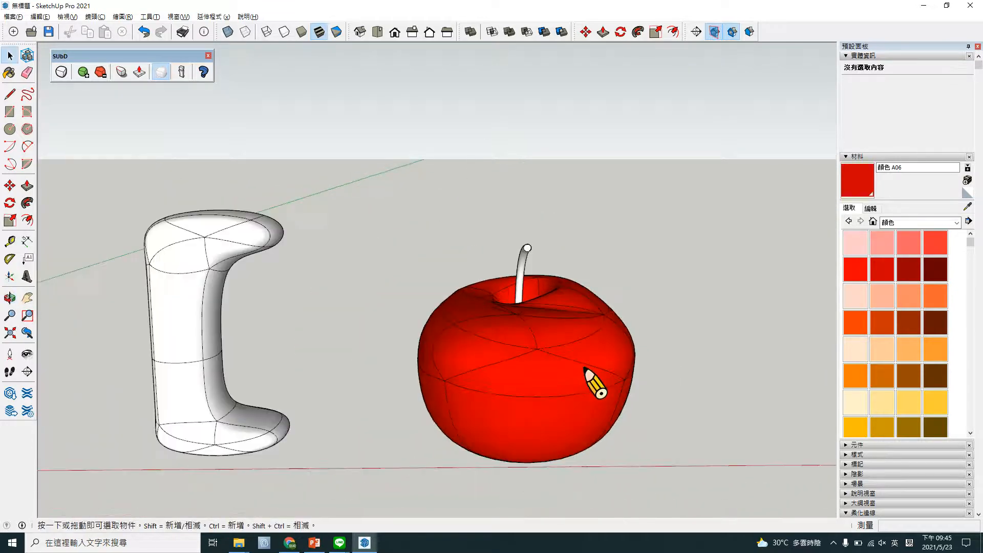
pyautogui.moveTo(592, 380); pyautogui.dragTo(537, 305, button='middle')
pyautogui.scroll(2, 538, 306)
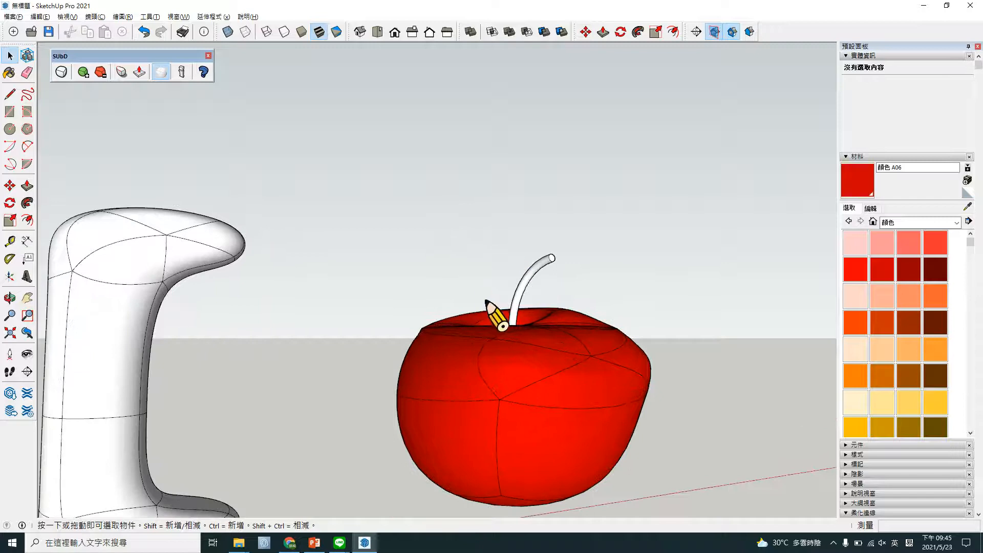
pyautogui.moveTo(576, 347); pyautogui.dragTo(493, 225, button='middle')
pyautogui.scroll(3, 461, 274)
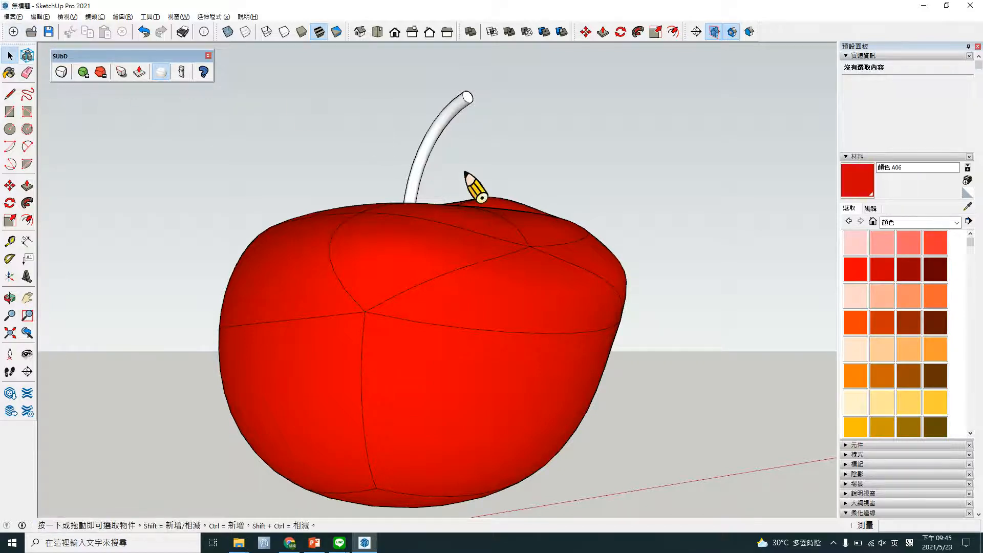
# - Paint all faces inside the stem group with the brown colour 顏色 B07
pyautogui.doubleClick(426, 148)
pyautogui.press('b')
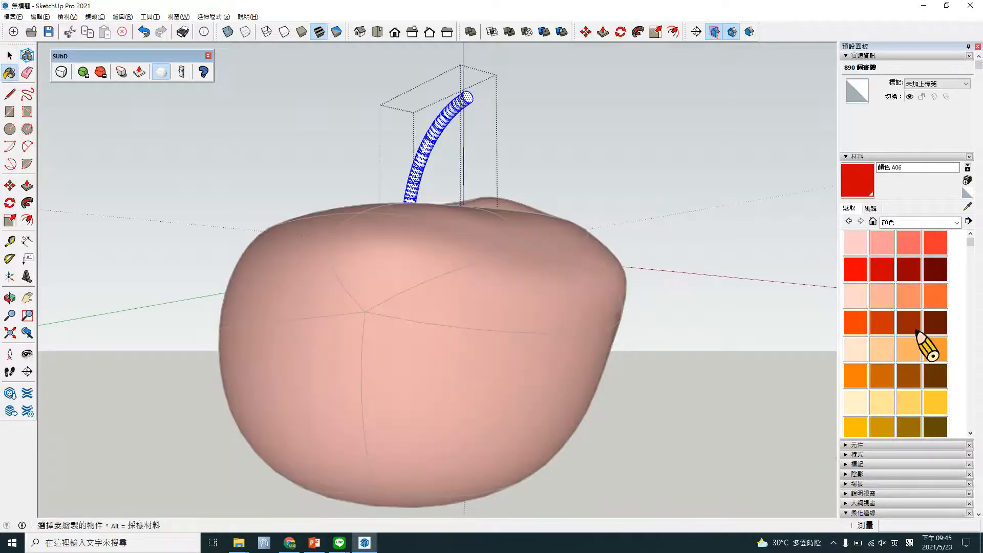
pyautogui.click(433, 147)
pyautogui.press('Escape')
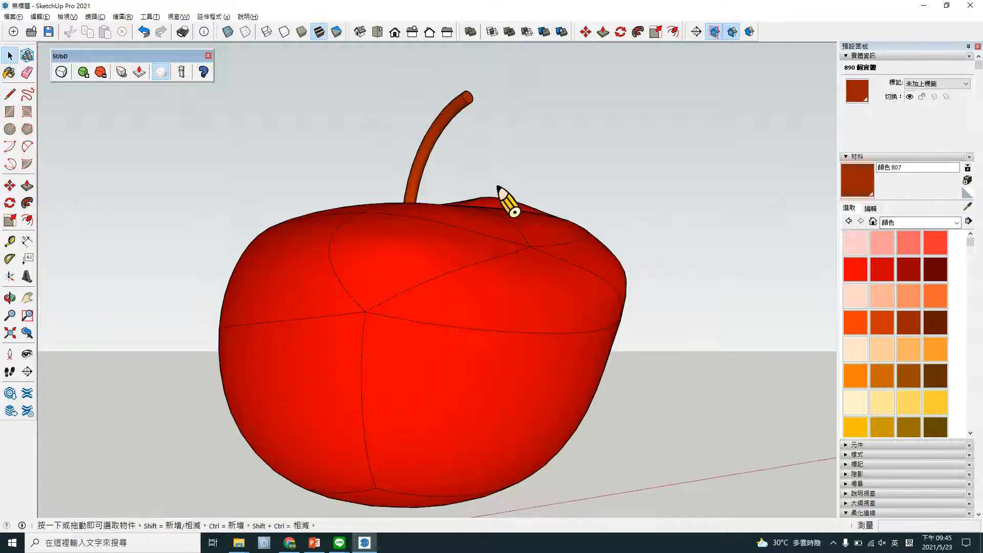
# - Scale the stem group down uniformly toward its base from its upper outer corner
pyautogui.moveTo(500, 190); pyautogui.dragTo(643, 222, button='middle')
pyautogui.press('space')
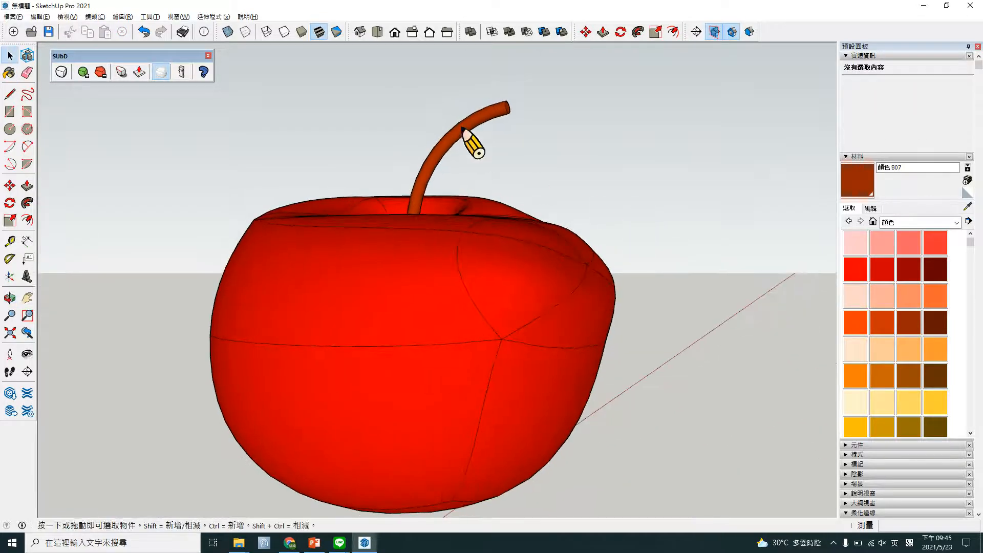
pyautogui.click(463, 130)
pyautogui.press('s')
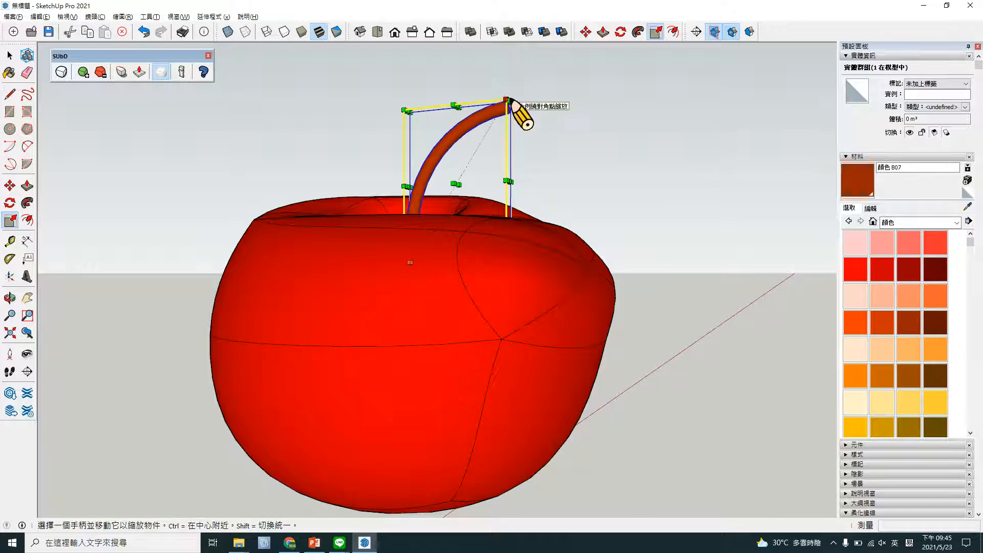
pyautogui.moveTo(508, 100); pyautogui.dragTo(475, 152)
pyautogui.press('space')
pyautogui.click(536, 149)
# - Export a view of the apple from slightly above as a JPEG 2D image named apple on the desktop
pyautogui.moveTo(532, 190); pyautogui.dragTo(490, 248, button='middle')
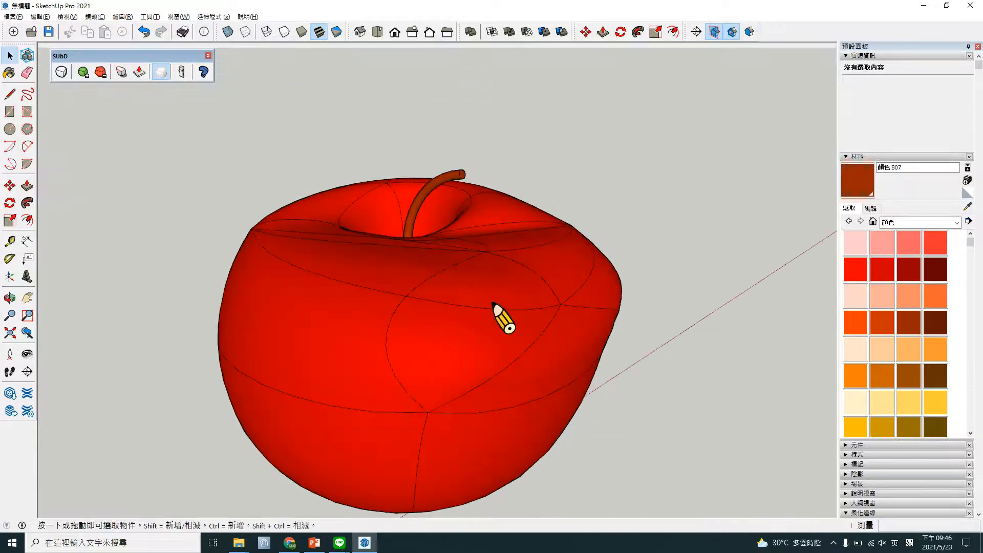
pyautogui.moveTo(494, 307); pyautogui.dragTo(568, 292, button='middle')
pyautogui.click(572, 283)
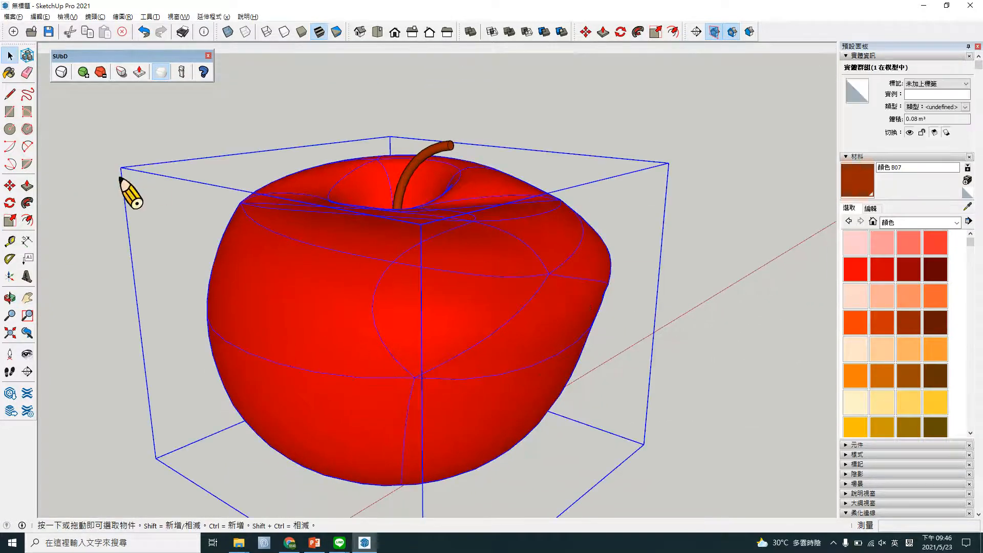
pyautogui.click(14, 16)
pyautogui.moveTo(77, 200)
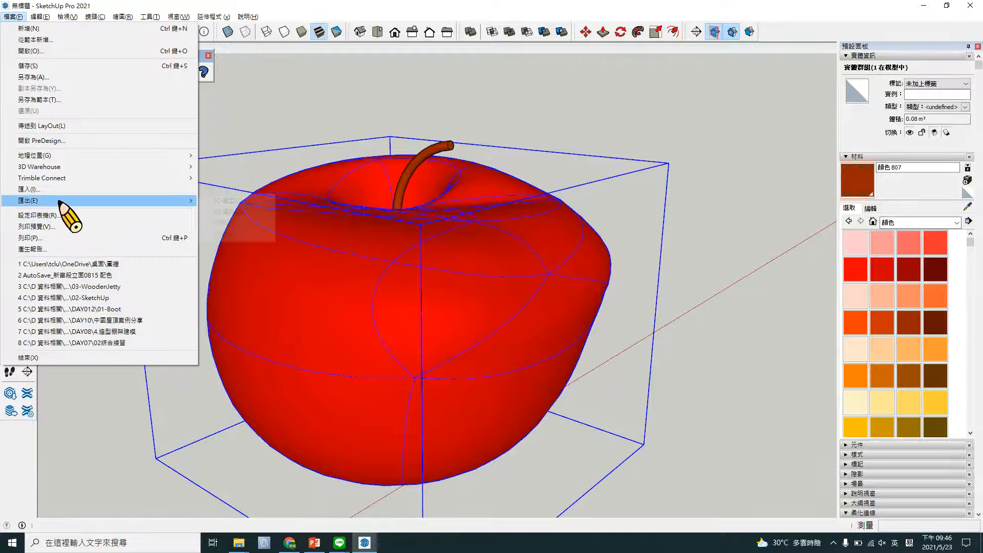
pyautogui.click(246, 212)
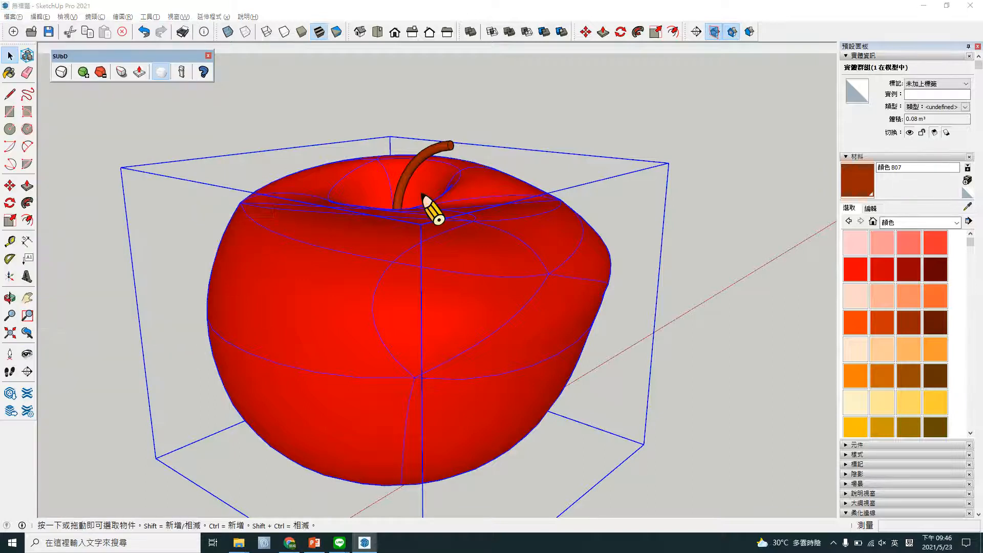
pyautogui.scroll(2, 61, 103)
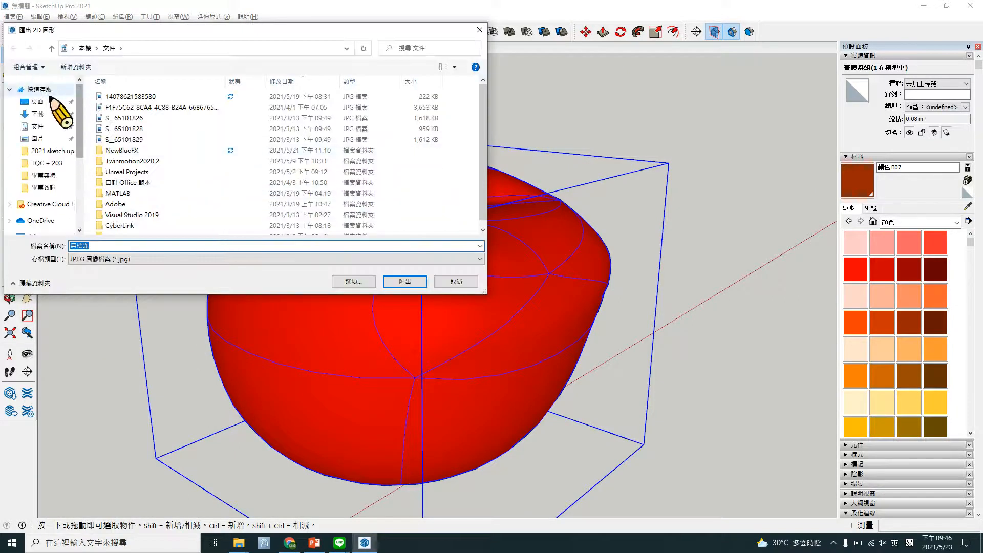
pyautogui.click(51, 101)
pyautogui.doubleClick(139, 246)
pyautogui.write('apple')
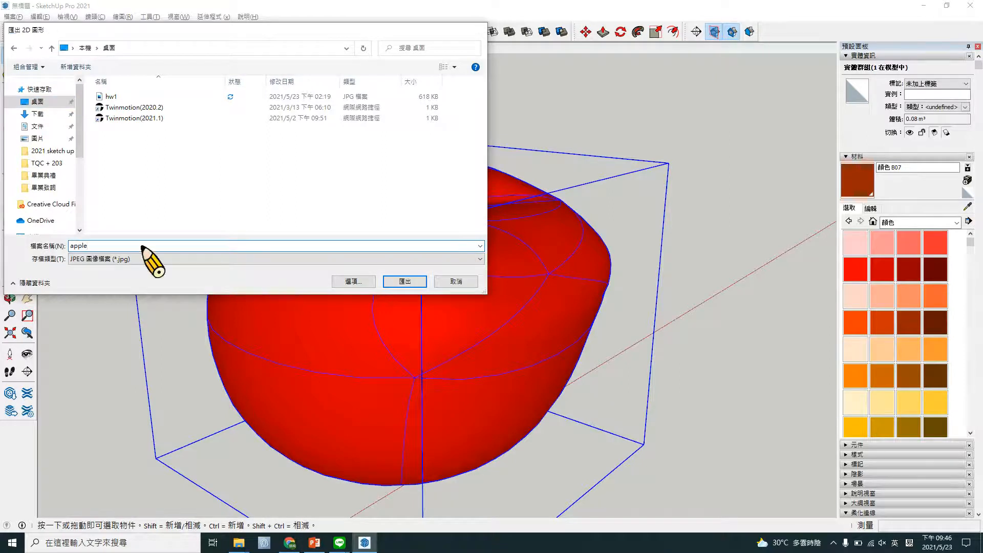
pyautogui.press('Return')
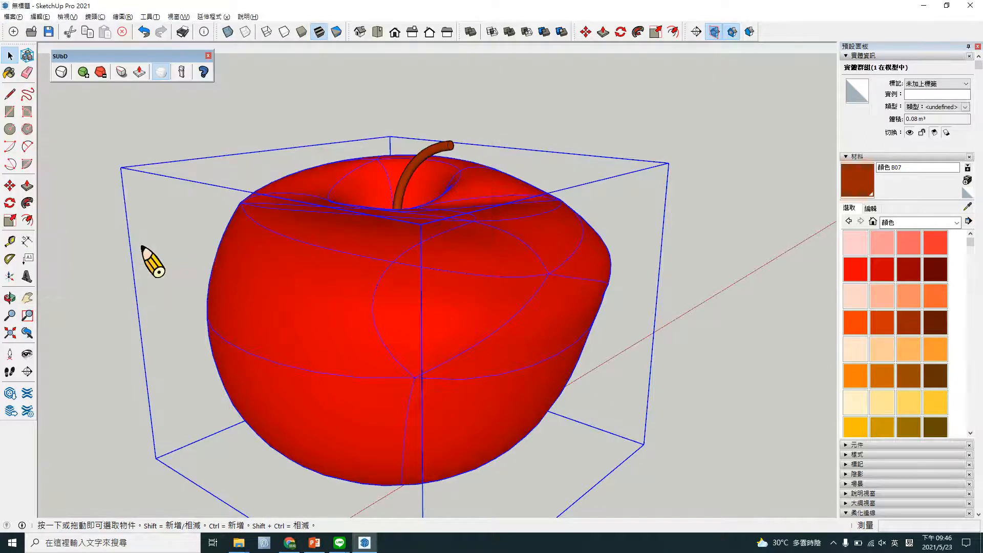
# - Open the exported apple image from the desktop to check it and return to SketchUp
pyautogui.press('super+d')
pyautogui.click(196, 184)
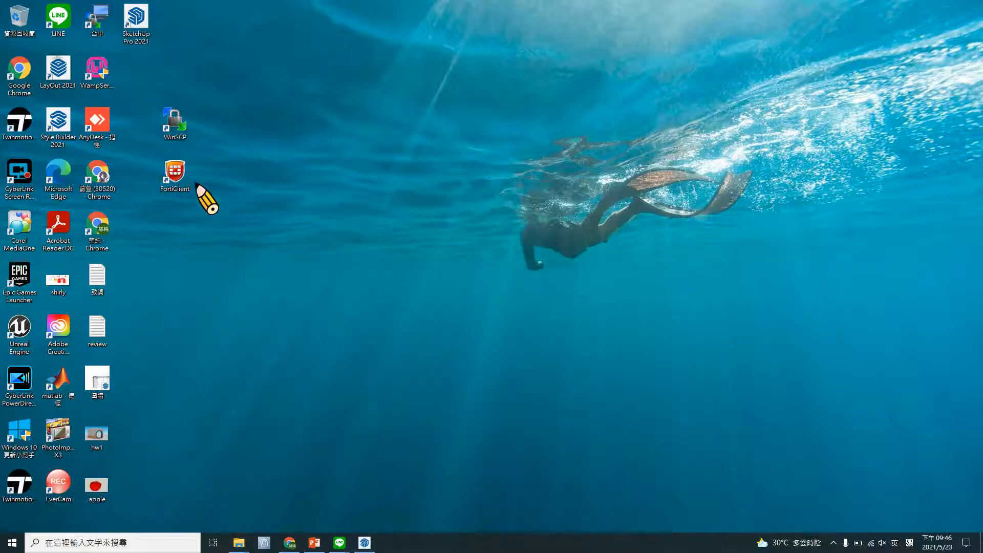
pyautogui.doubleClick(98, 485)
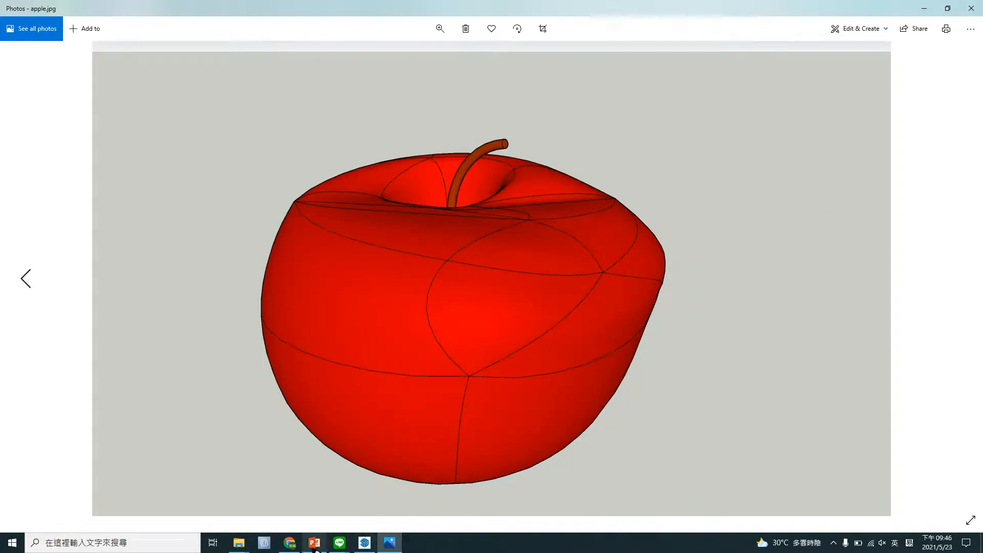
pyautogui.click(365, 543)
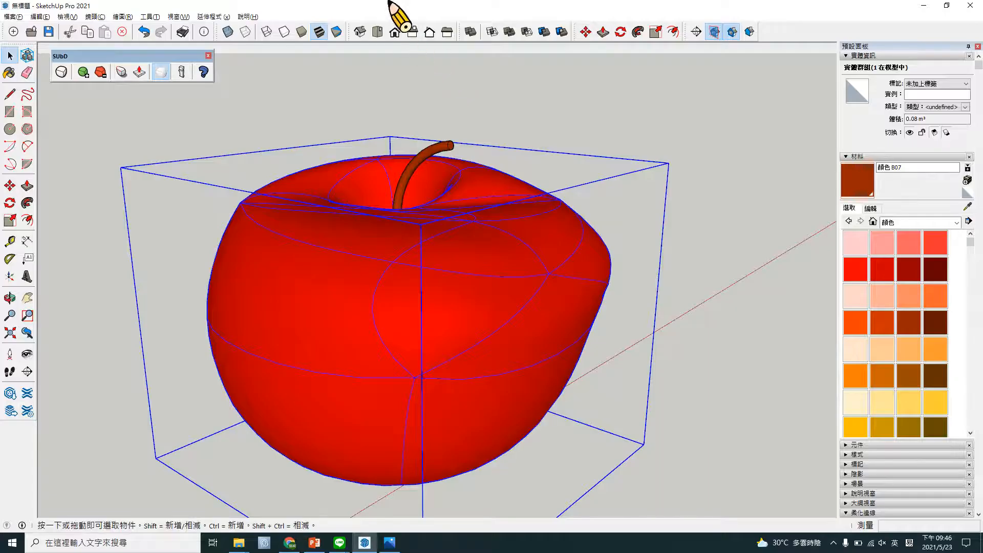
pyautogui.click(444, 2)
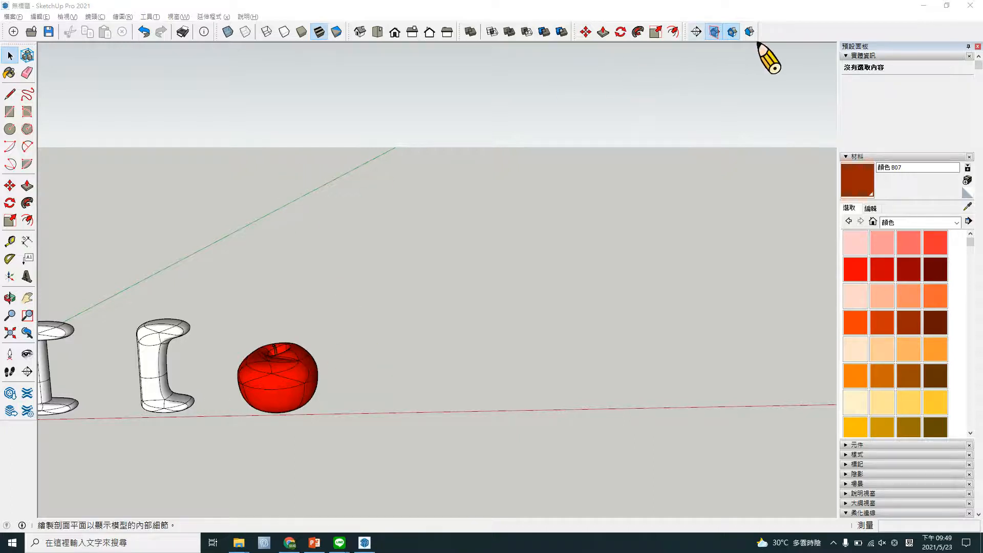
# - Check the list of available toolbars, reposition the Sandbox toolbar slightly and start the Sandbox From Scratch tool
pyautogui.click(768, 32)
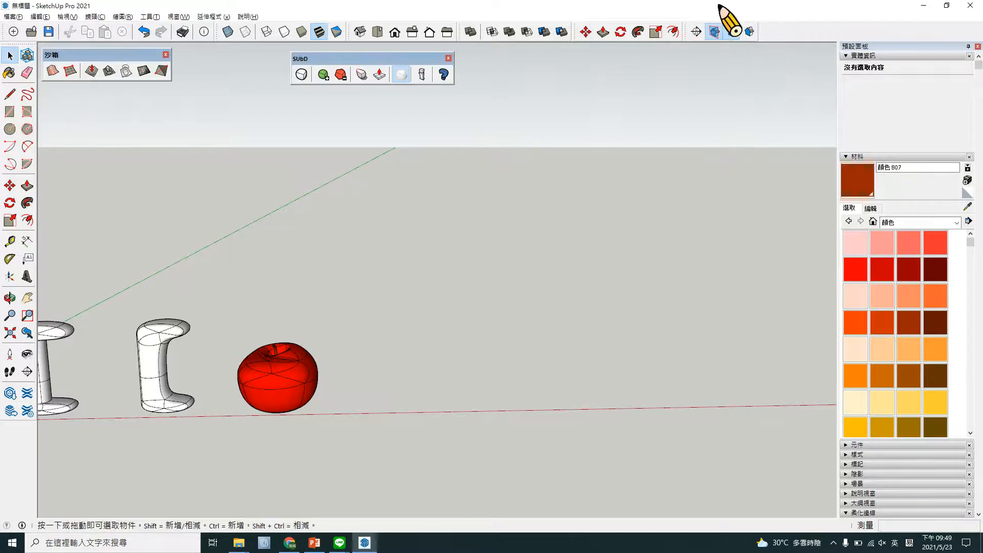
pyautogui.rightClick(778, 23)
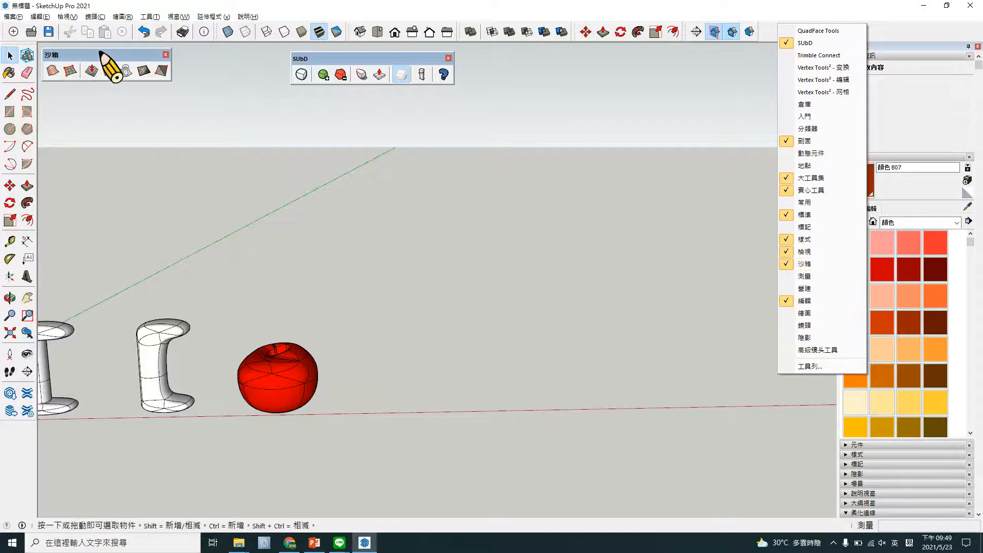
pyautogui.moveTo(99, 53); pyautogui.dragTo(121, 56)
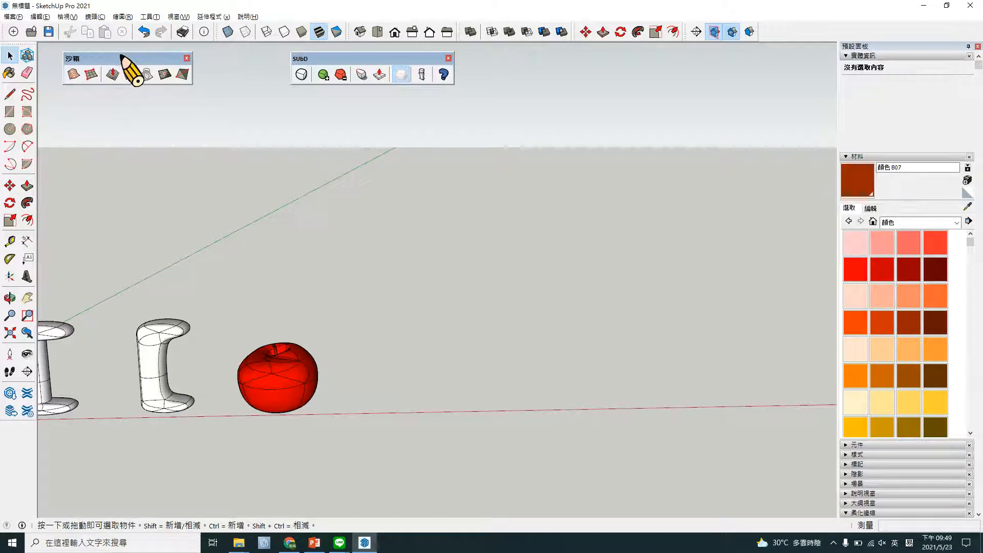
pyautogui.click(91, 75)
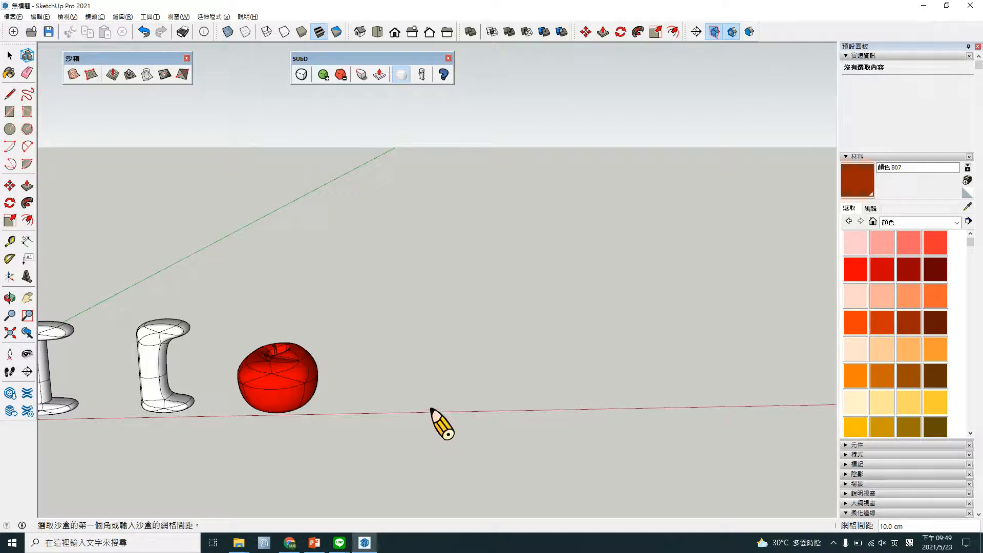
pyautogui.click(411, 409)
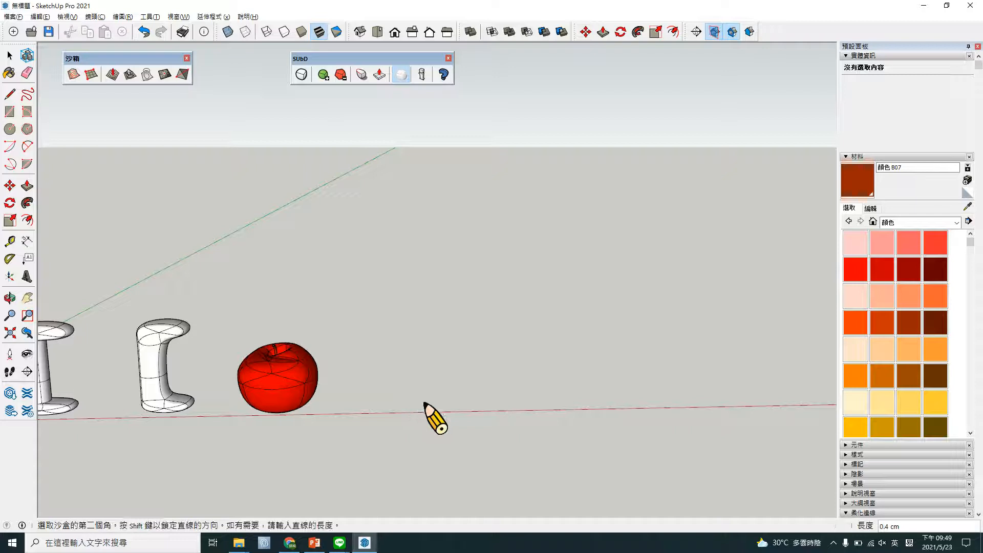
pyautogui.press('Return')
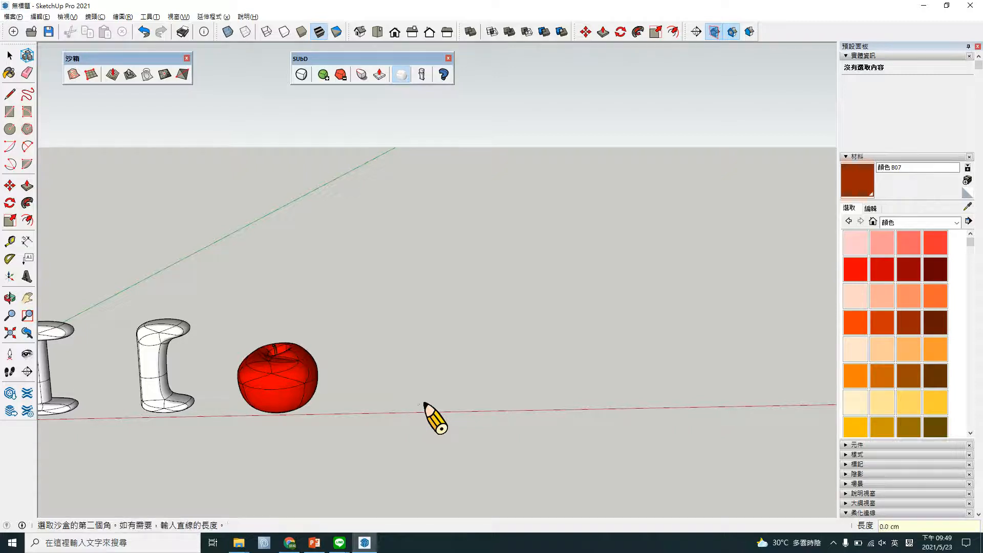
pyautogui.press('Escape')
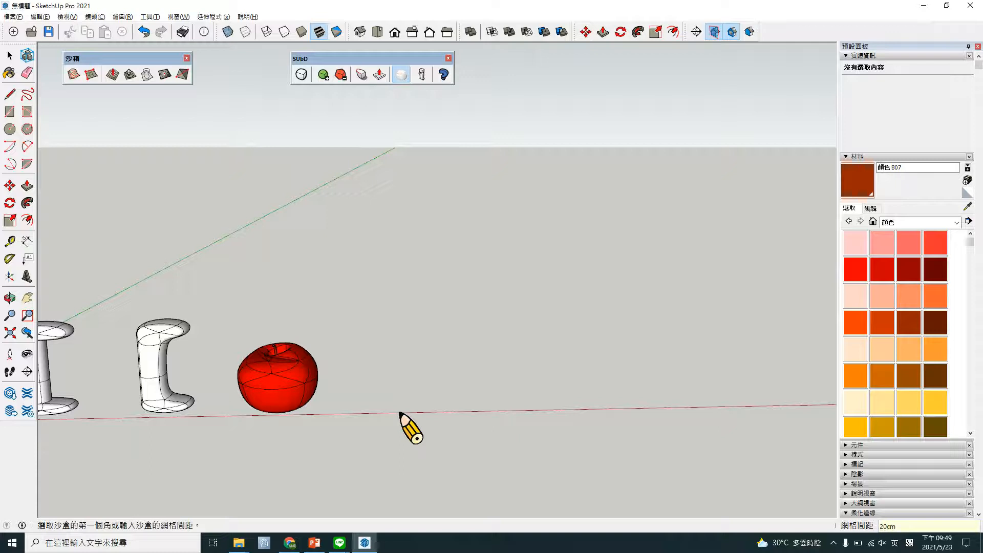
# - Draw a rectangular From Scratch terrain grid with 20 cm spacing on the ground beside the apple, starting on the red axis
pyautogui.press('Return')
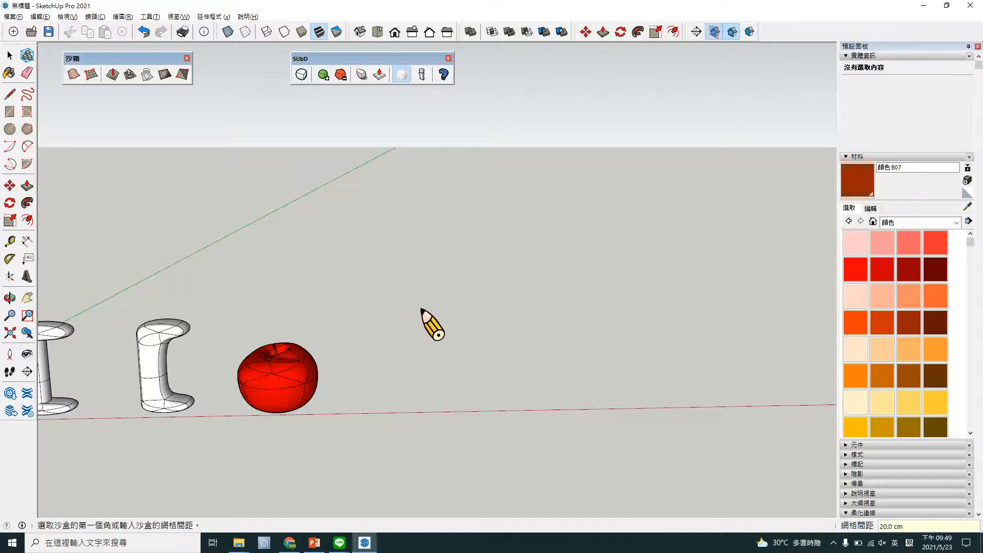
pyautogui.click(405, 412)
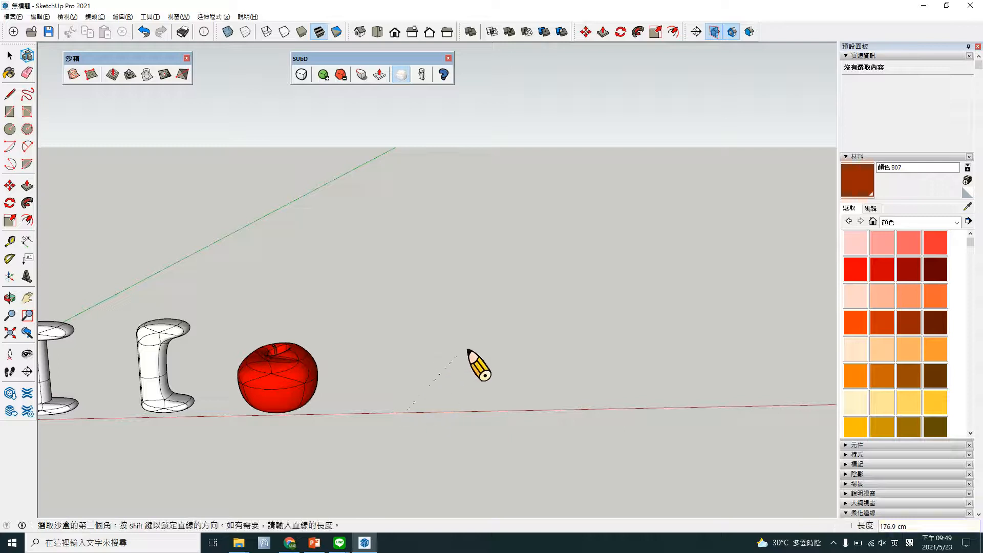
pyautogui.click(466, 336)
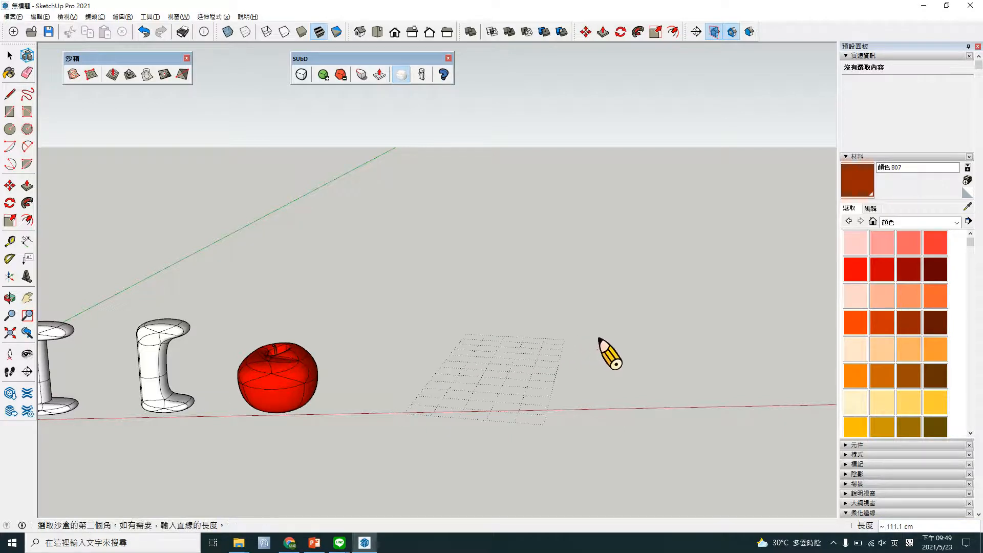
pyautogui.click(724, 359)
pyautogui.moveTo(719, 370); pyautogui.dragTo(552, 462, button='middle')
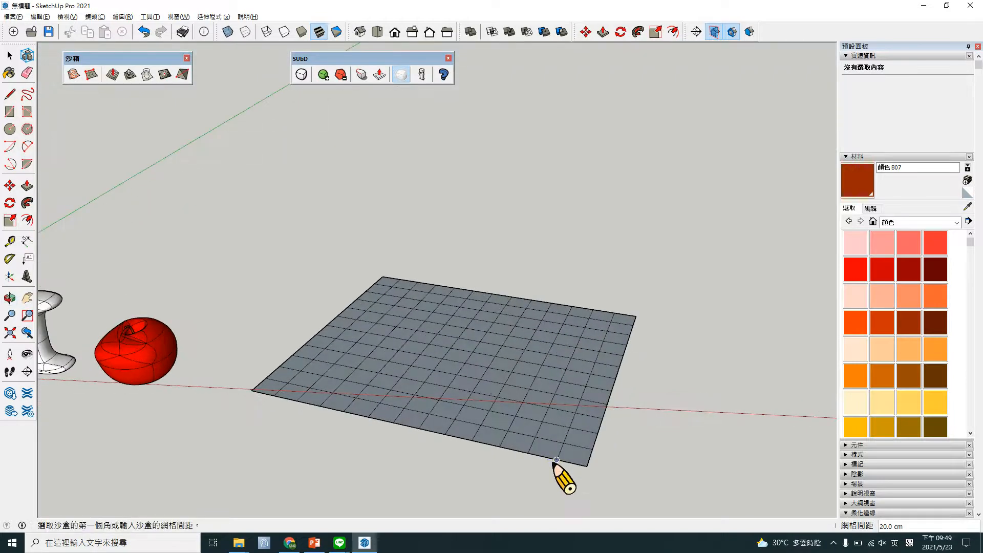
# - Open the terrain grid group for editing and set the Smoove radius to 30 cm
pyautogui.doubleClick(486, 373)
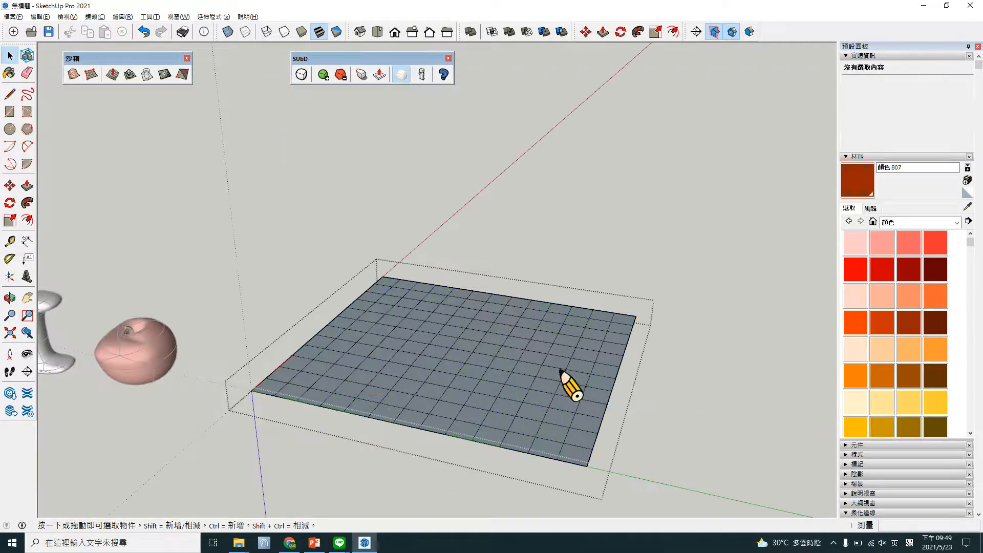
pyautogui.click(113, 75)
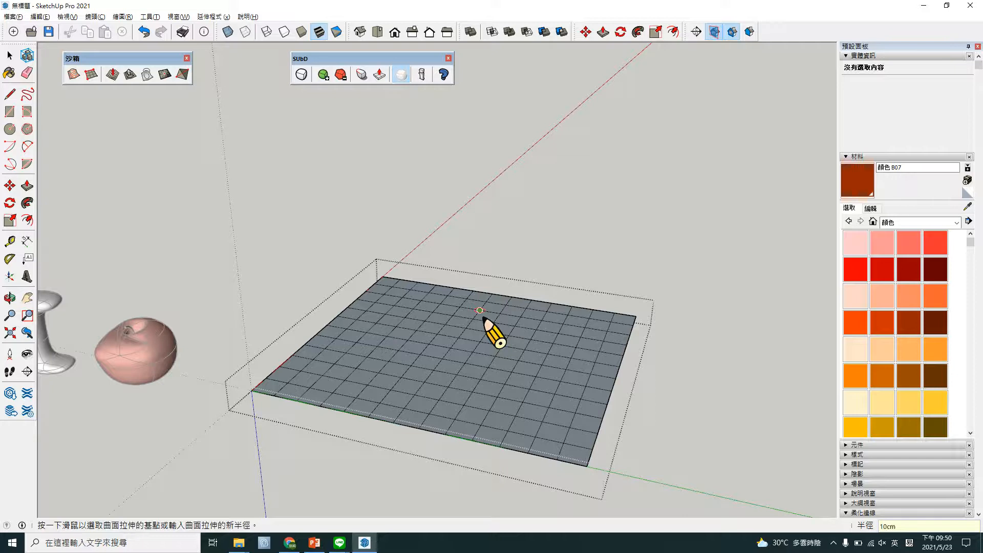
pyautogui.click(113, 74)
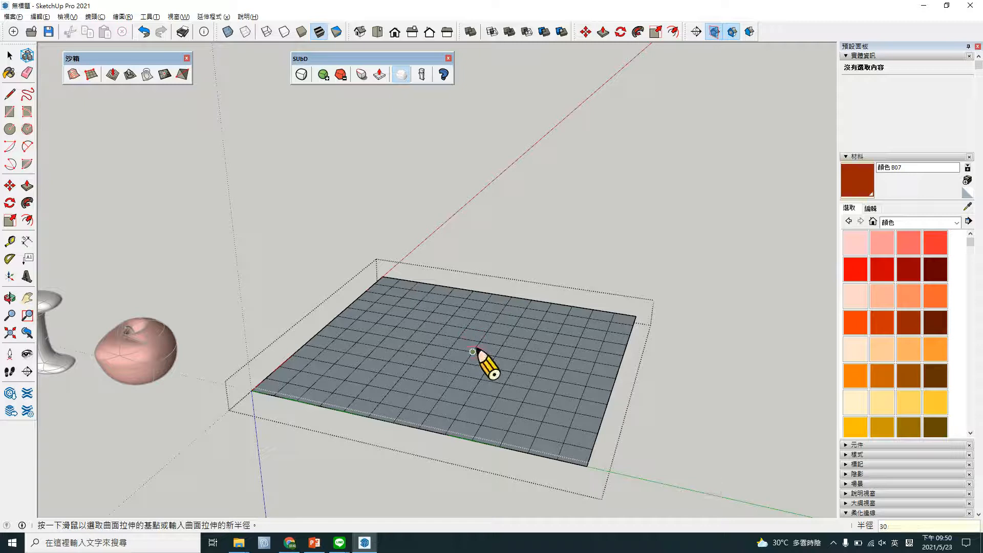
pyautogui.press('Return')
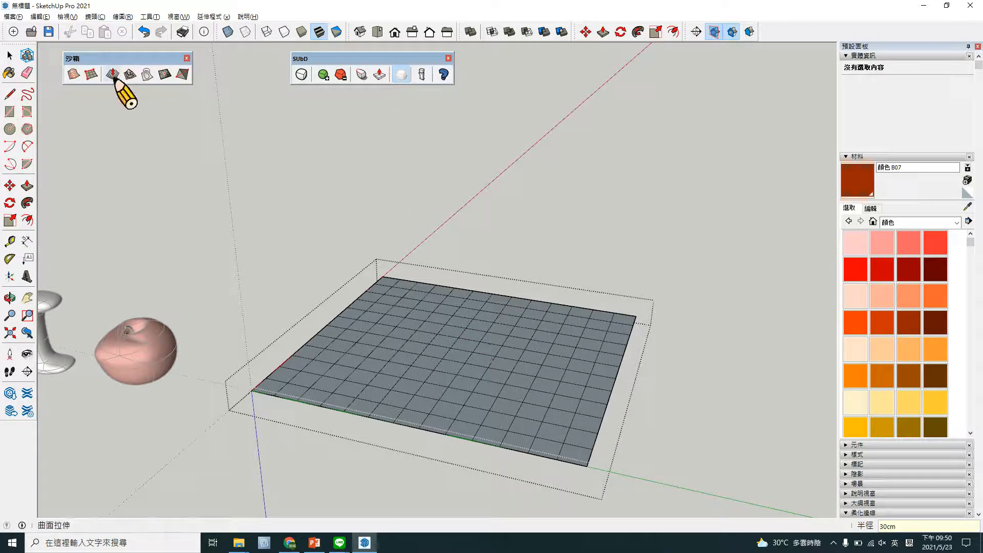
# - Smoove a hollow near the grid's corner farthest from the apple and raise a small peak beside it
pyautogui.click(592, 358)
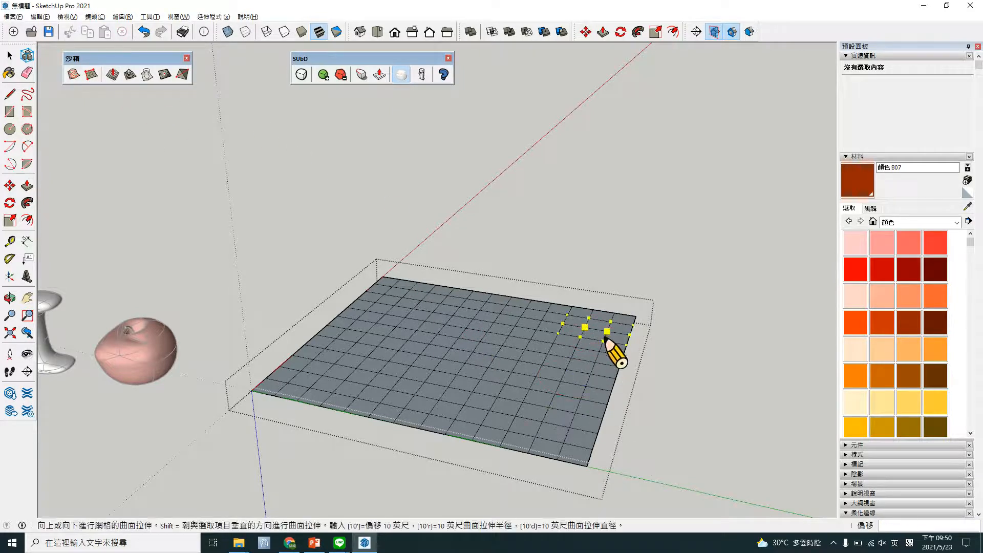
pyautogui.click(556, 344)
pyautogui.click(506, 332)
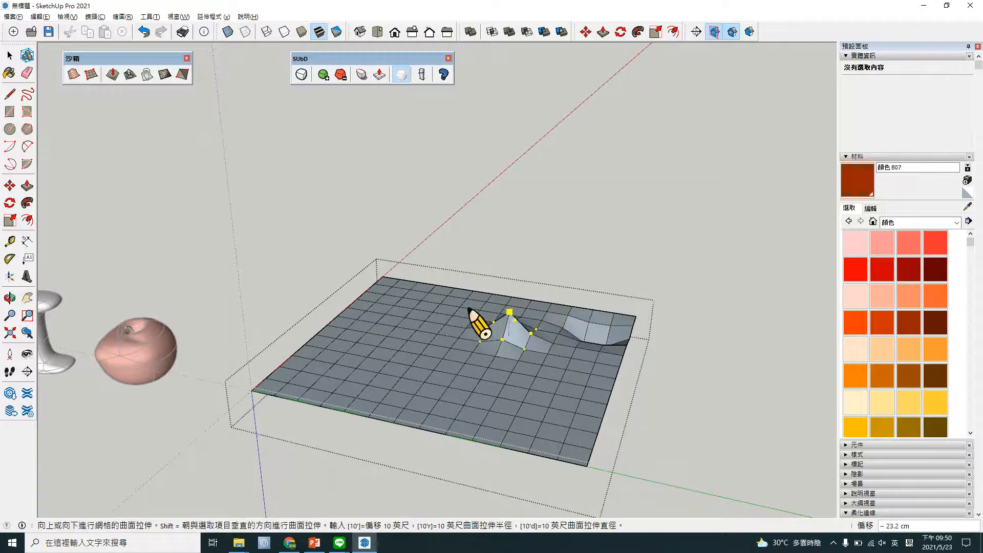
pyautogui.click(512, 322)
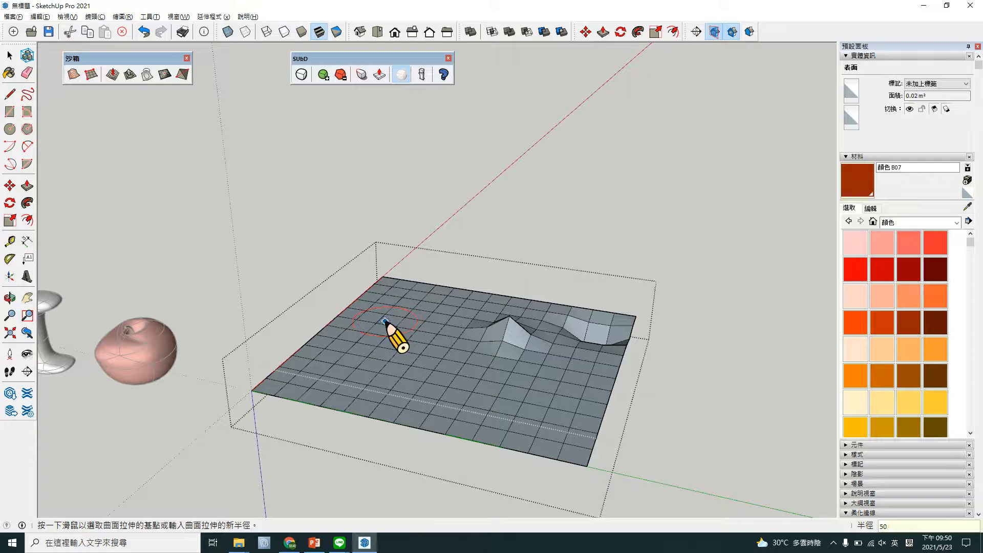
# - Set the Smoove radius to 50 cm and lower the grid's far corner on the red axis
pyautogui.click(402, 292)
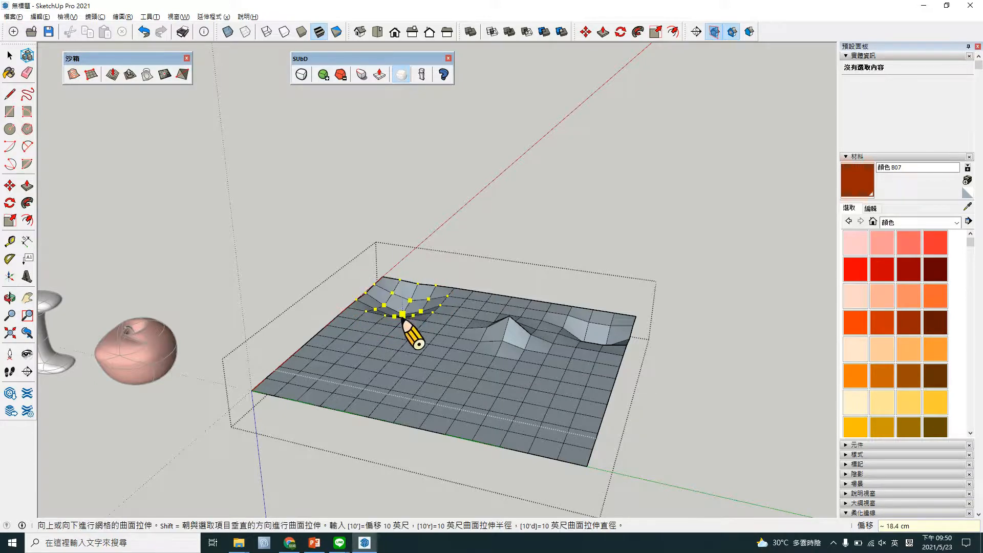
pyautogui.click(397, 292)
pyautogui.click(382, 276)
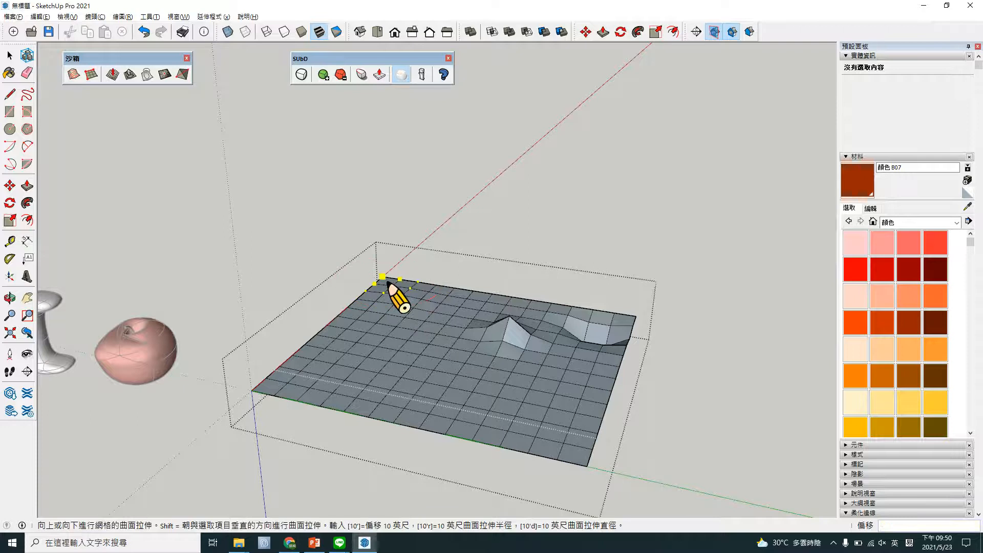
pyautogui.click(382, 313)
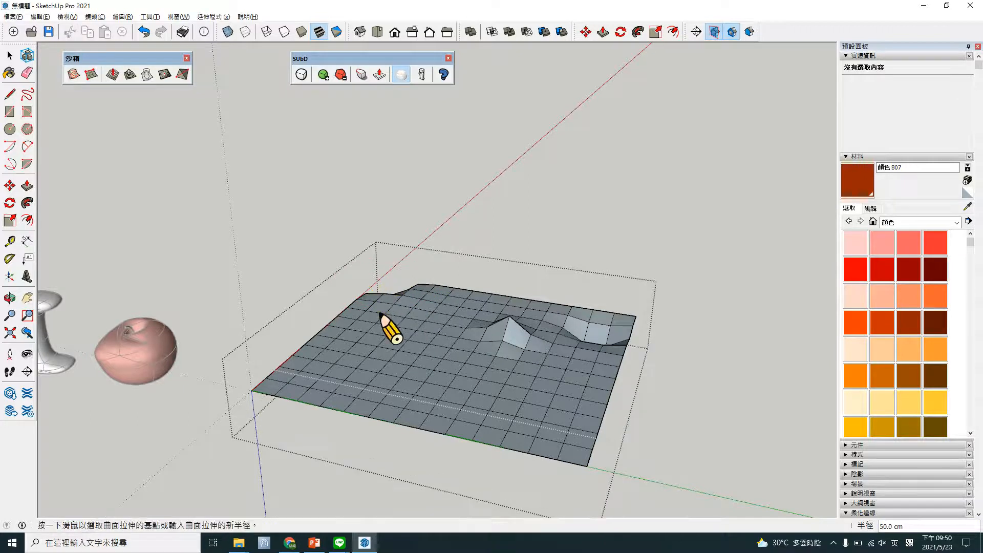
# - Smoove two adjoining hills on the side of the grid nearest the apple and sink a dip in the far edge
pyautogui.moveTo(382, 316); pyautogui.dragTo(427, 334, button='middle')
pyautogui.click(352, 370)
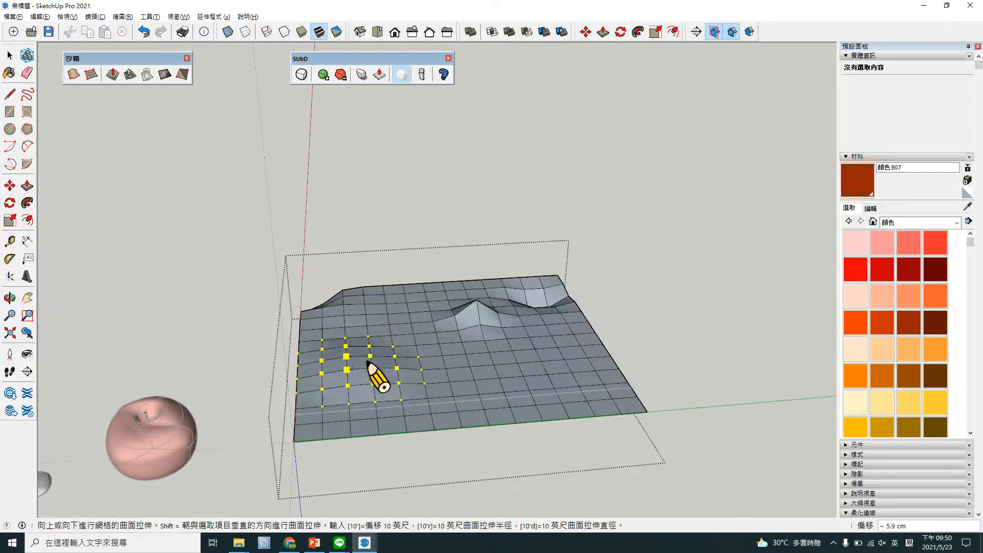
pyautogui.click(388, 341)
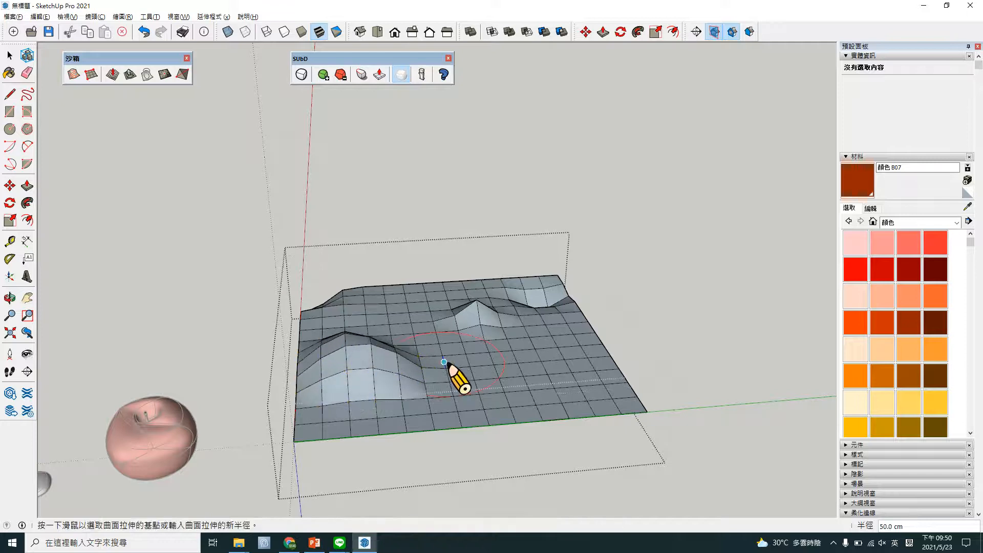
pyautogui.click(439, 358)
pyautogui.click(431, 324)
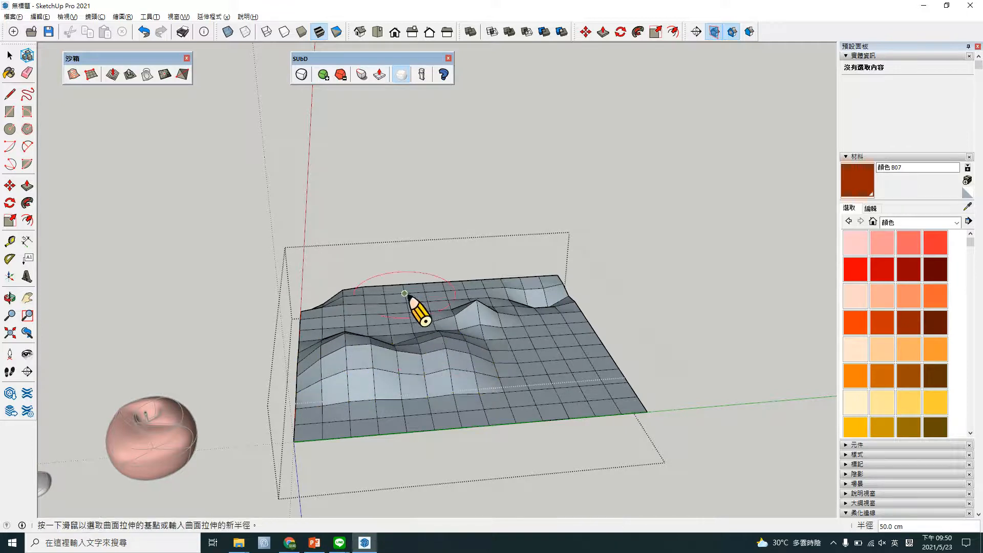
pyautogui.click(408, 307)
pyautogui.click(404, 306)
# - Adjust the small peak slightly with Smoove and lower the edge opposite the apple together with its near corner
pyautogui.click(476, 300)
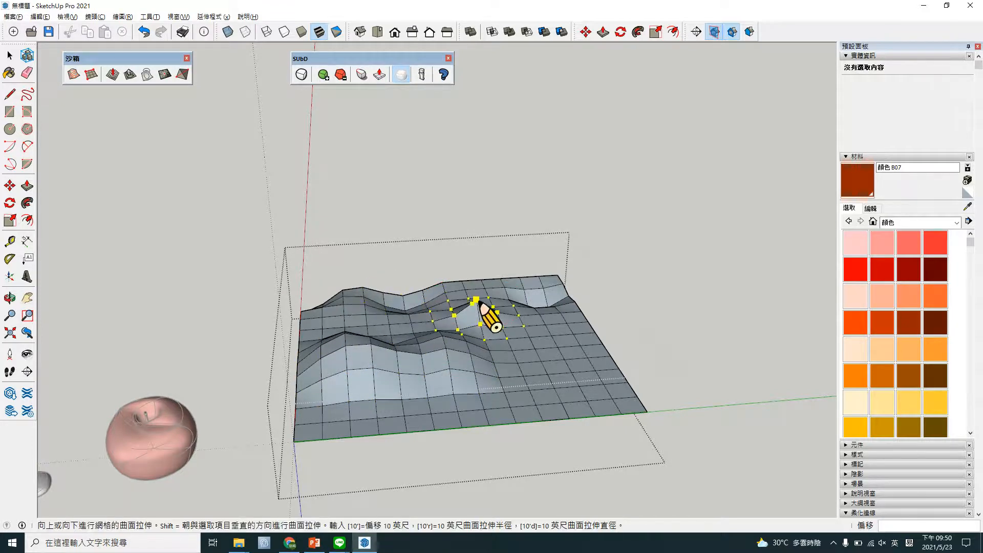
pyautogui.click(494, 302)
pyautogui.click(587, 358)
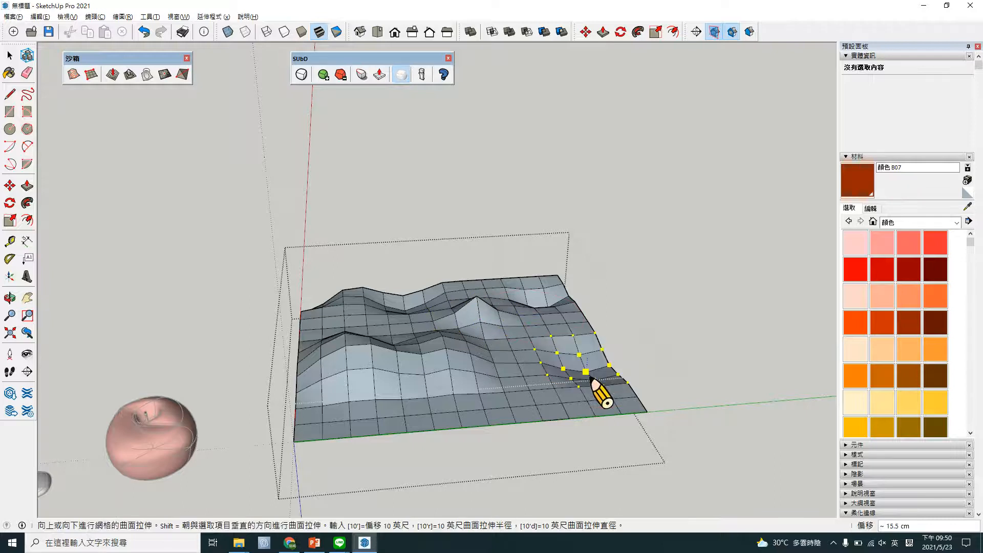
pyautogui.click(612, 400)
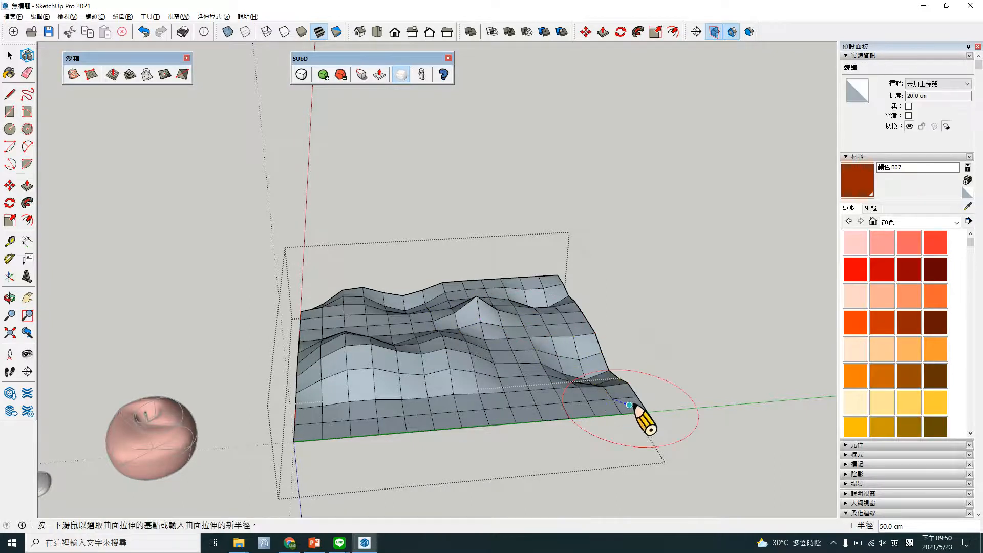
pyautogui.click(634, 407)
pyautogui.click(604, 419)
# - Smoove a dip into the middle of the grid's near edge and raise the area by the corner closest to the apple
pyautogui.click(532, 407)
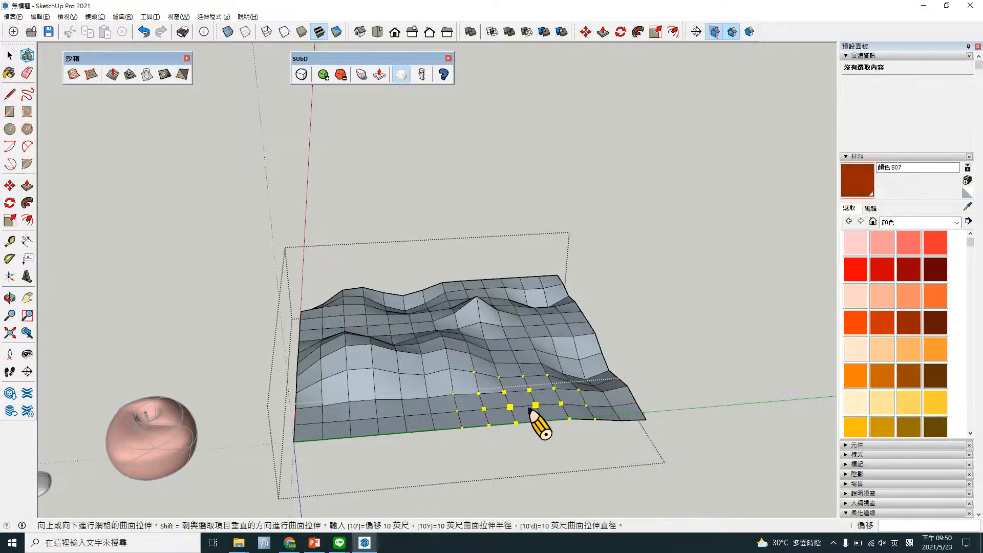
pyautogui.click(509, 435)
pyautogui.click(339, 419)
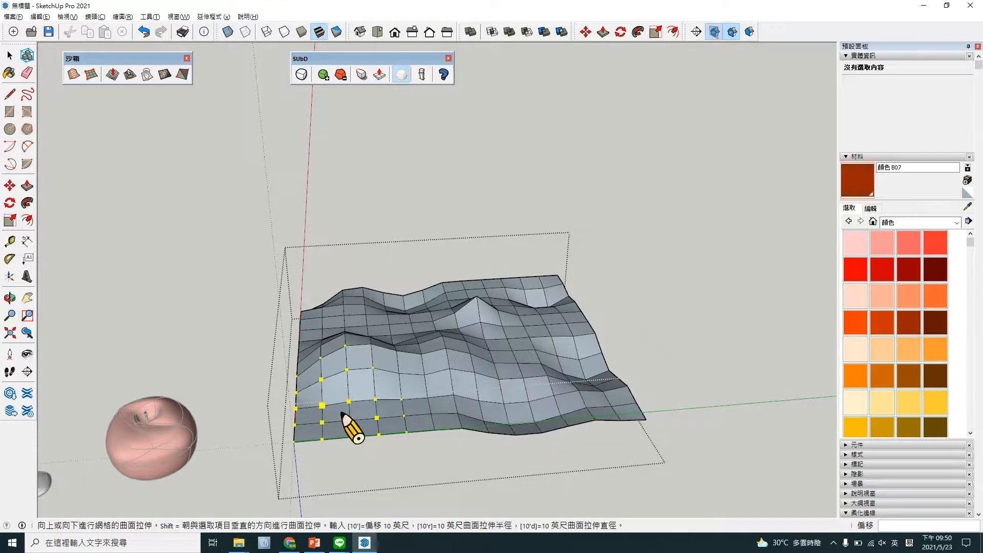
pyautogui.click(348, 405)
# - Pull down the far corner opposite the apple with Smoove and raise a ridge at the middle of the near edge
pyautogui.click(545, 307)
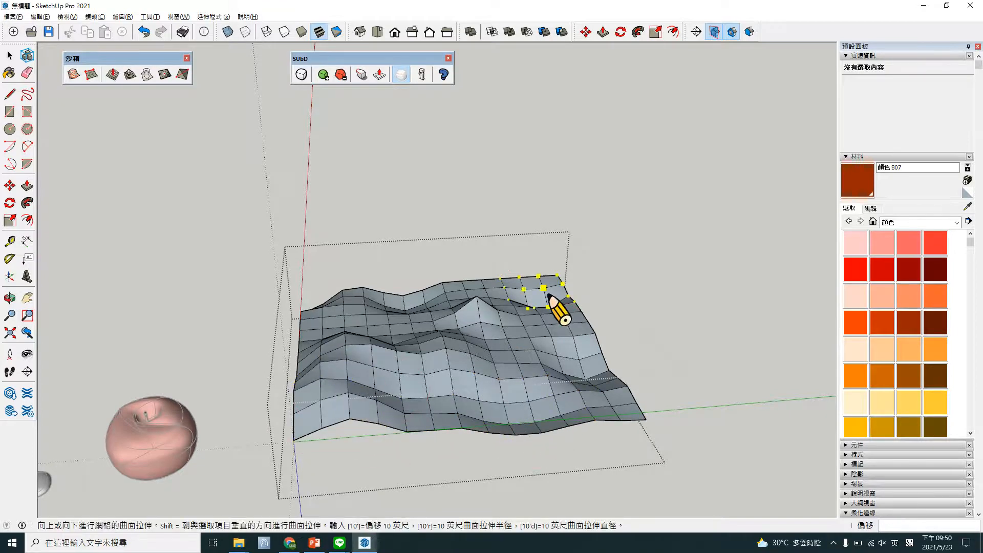
pyautogui.click(590, 353)
pyautogui.click(476, 408)
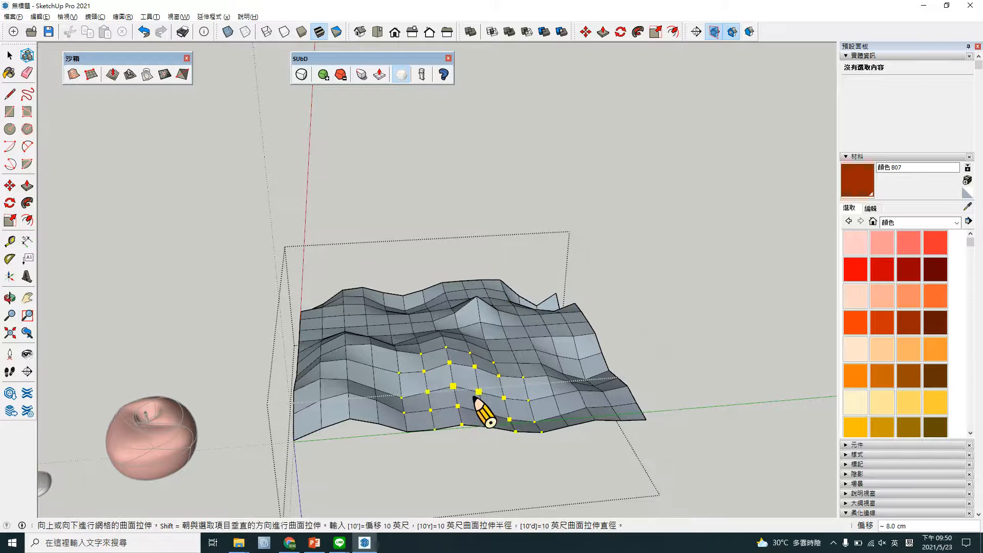
pyautogui.click(485, 363)
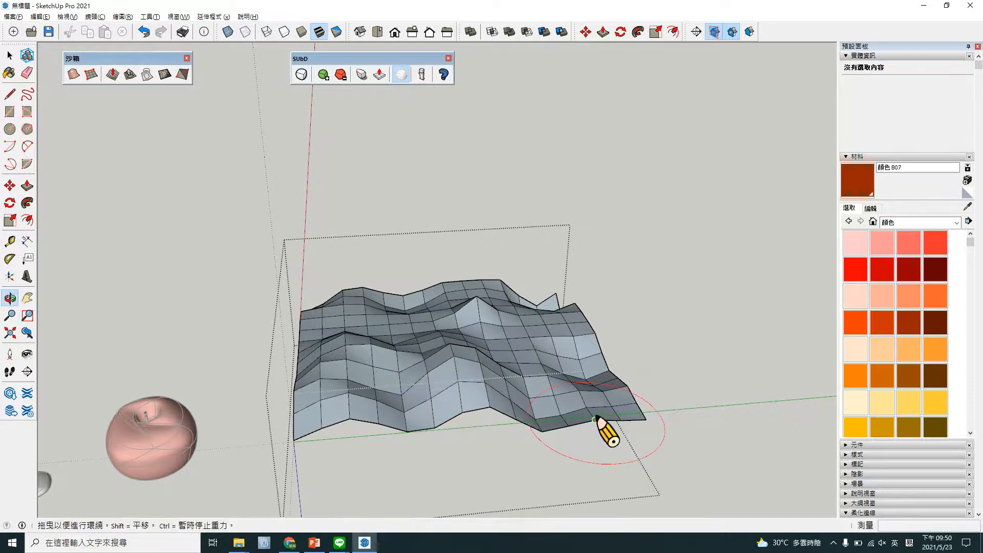
# - Sink the edge opposite the apple by about 23 cm with Smoove and lower a spot inside the terrain's far side
pyautogui.moveTo(592, 417); pyautogui.dragTo(432, 404, button='middle')
pyautogui.click(631, 410)
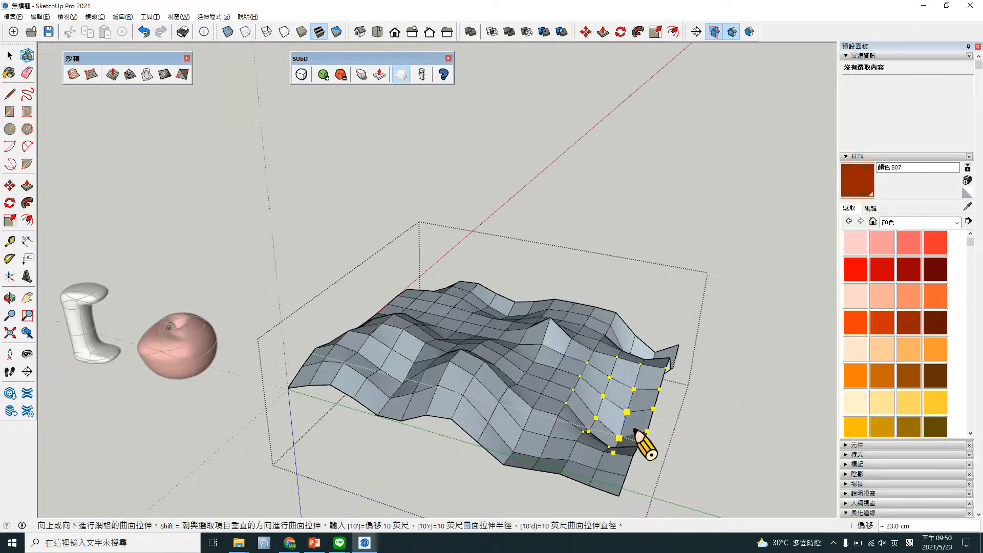
pyautogui.click(630, 431)
pyautogui.click(563, 405)
pyautogui.click(558, 406)
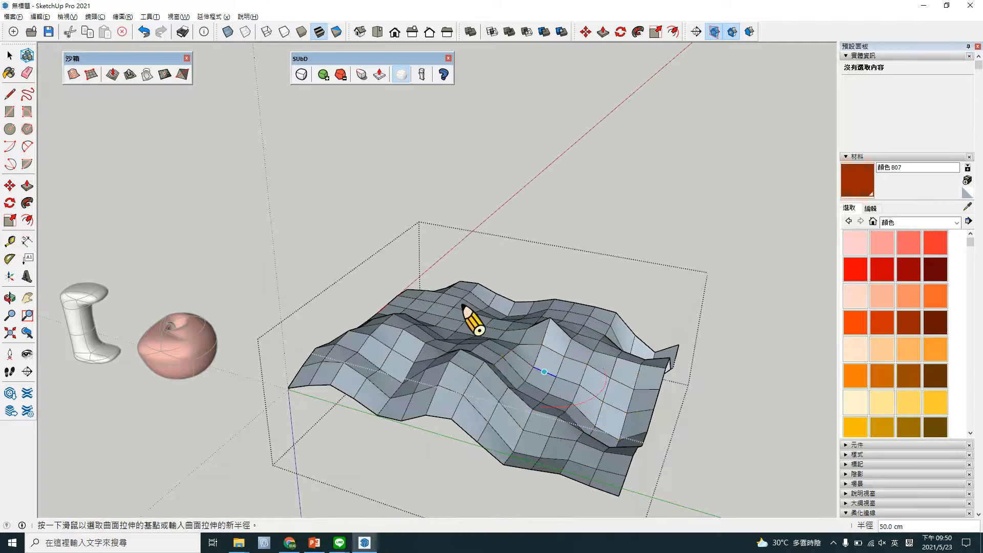
pyautogui.click(453, 323)
pyautogui.click(455, 339)
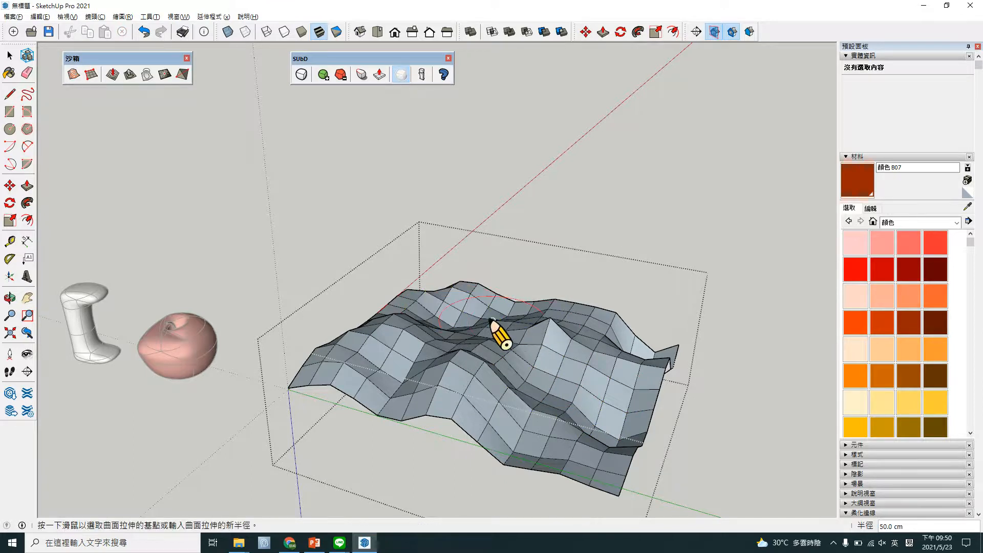
# - Raise the area behind the central peak and slightly reshape the slope beside it with Smoove, finishing the editing of the terrain group
pyautogui.click(527, 330)
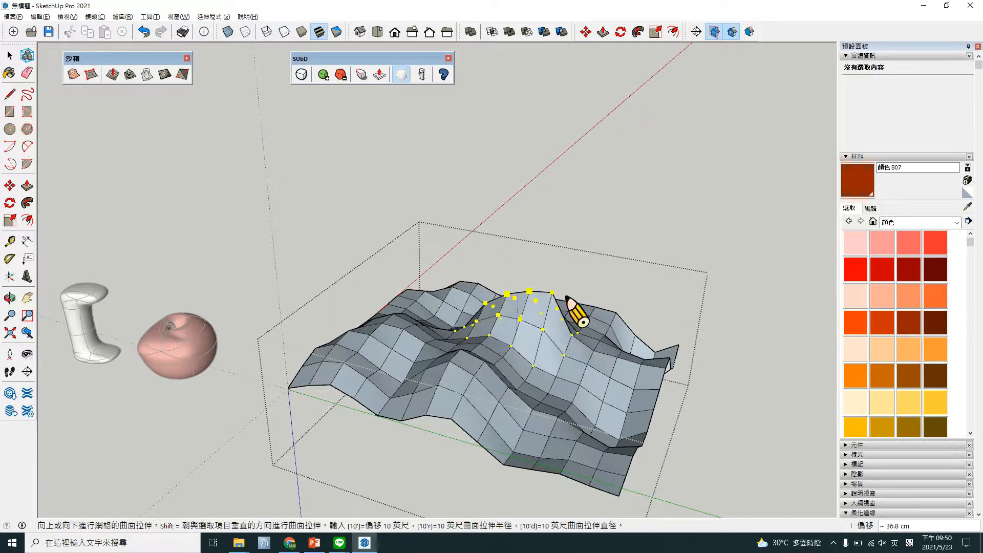
pyautogui.click(594, 332)
pyautogui.moveTo(597, 336); pyautogui.dragTo(591, 392, button='middle')
pyautogui.click(595, 395)
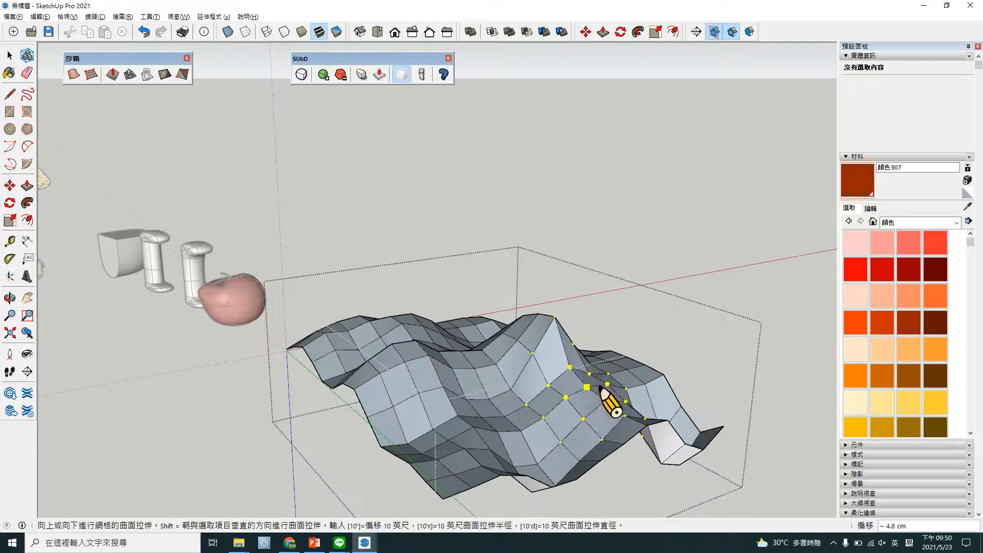
pyautogui.click(628, 392)
pyautogui.press('space')
pyautogui.scroll(-2, 693, 388)
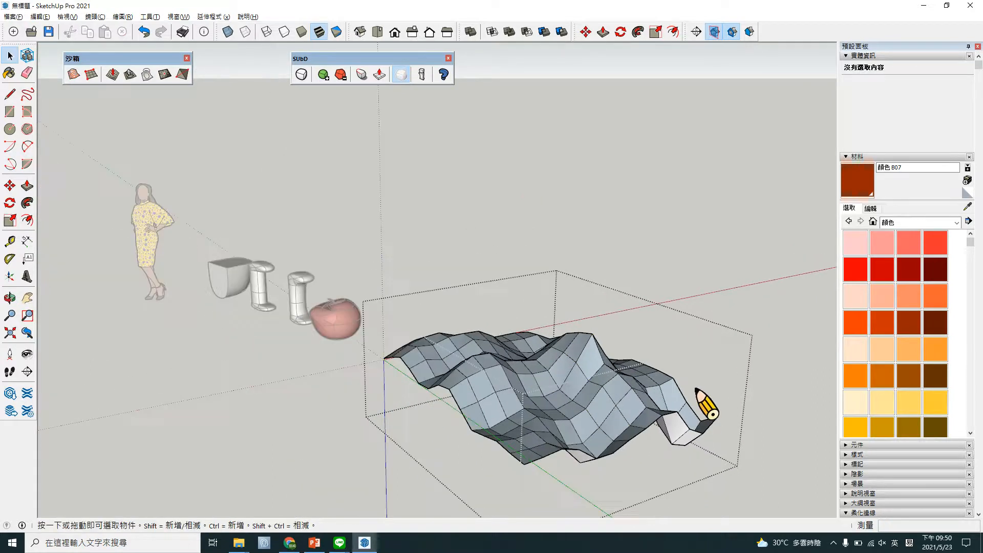
pyautogui.keyDown('shift'); pyautogui.moveTo(694, 388); pyautogui.dragTo(580, 309, button='middle'); pyautogui.keyUp('shift')
pyautogui.click(648, 248)
# - Switch the whole terrain group from its control mesh to the smoothed SUbD subdivision and inspect the surface up close
pyautogui.moveTo(461, 340); pyautogui.dragTo(573, 367, button='middle')
pyautogui.click(576, 377)
pyautogui.scroll(2, 577, 377)
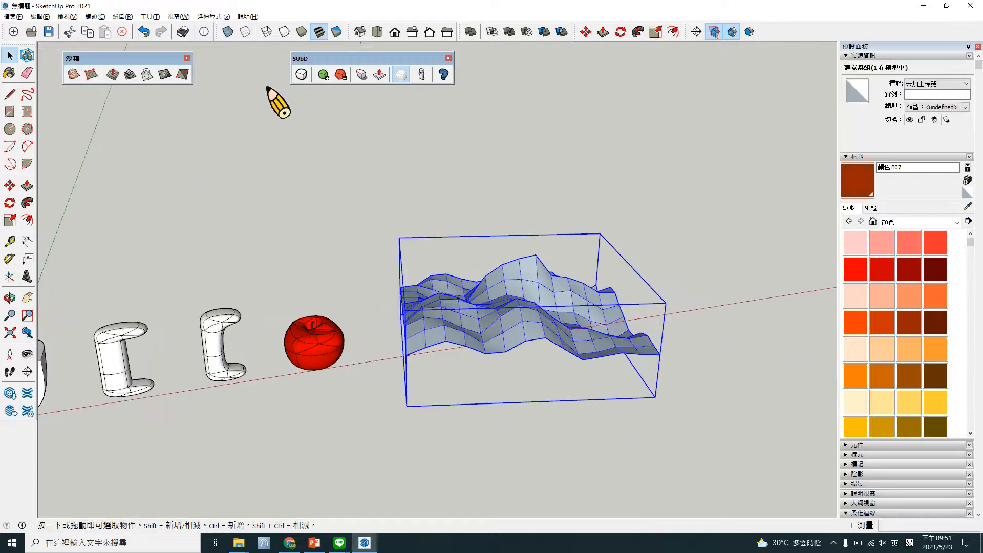
pyautogui.click(301, 76)
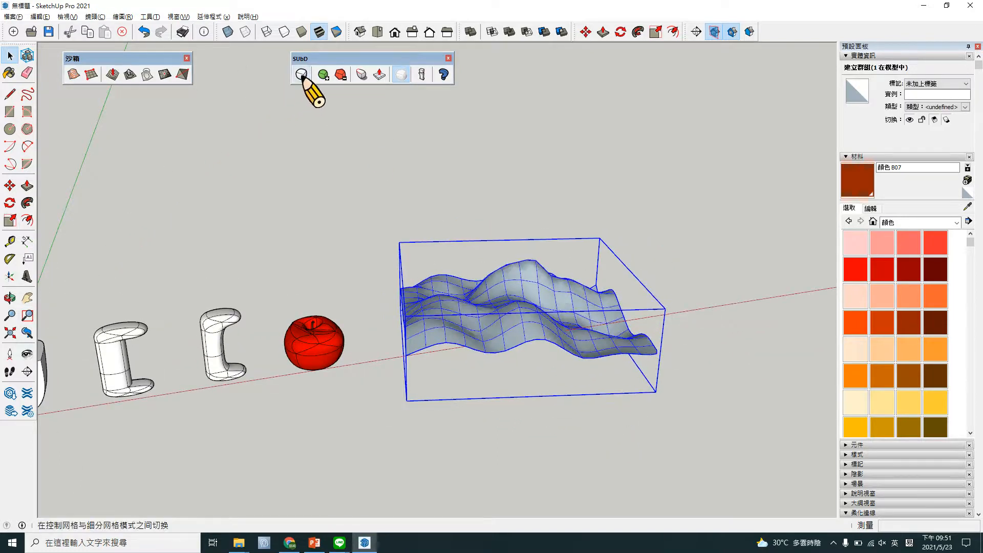
pyautogui.click(567, 216)
pyautogui.scroll(2, 581, 353)
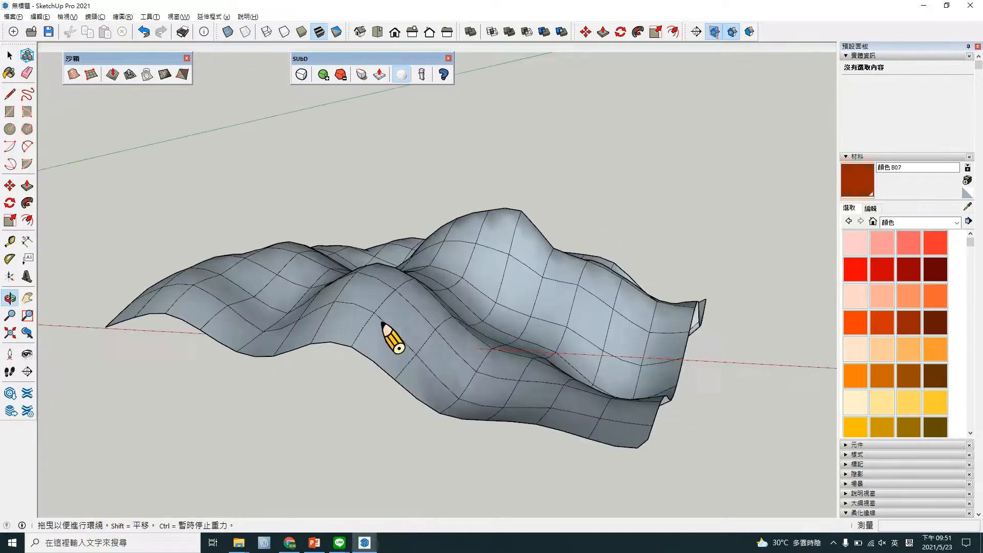